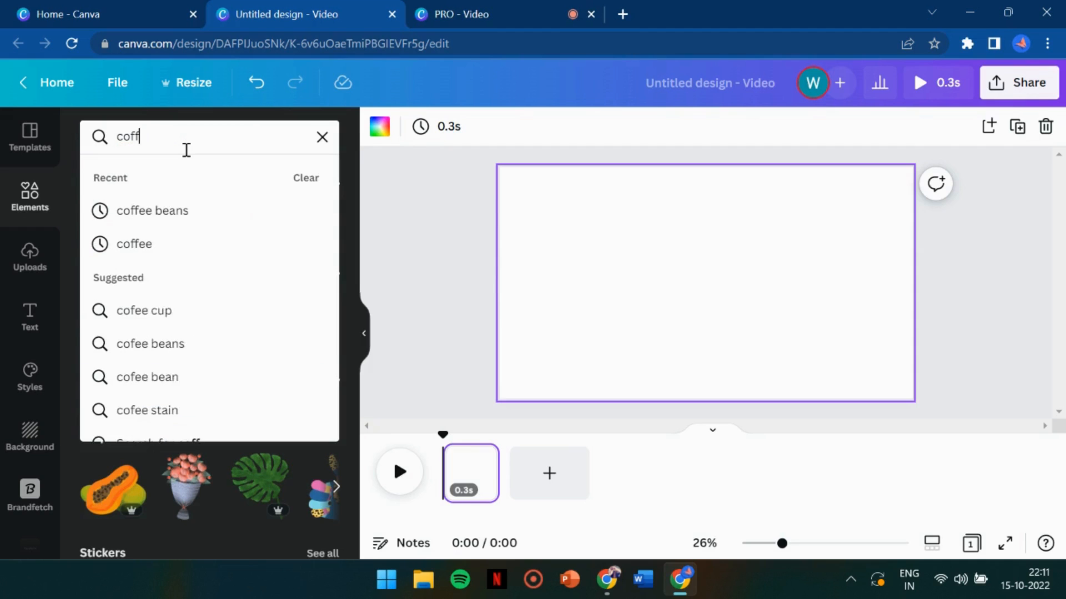
Search the elements for "coffee beans" and place the photo of piled beans at small size in the page's top-right corner
text(ee beans)
key(Return)
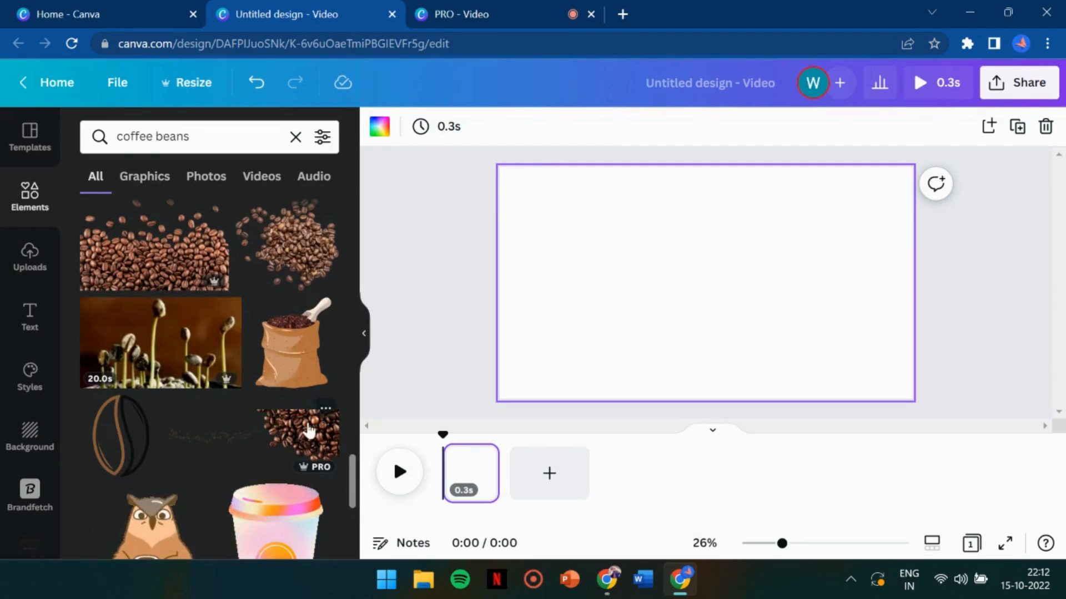
click(298, 440)
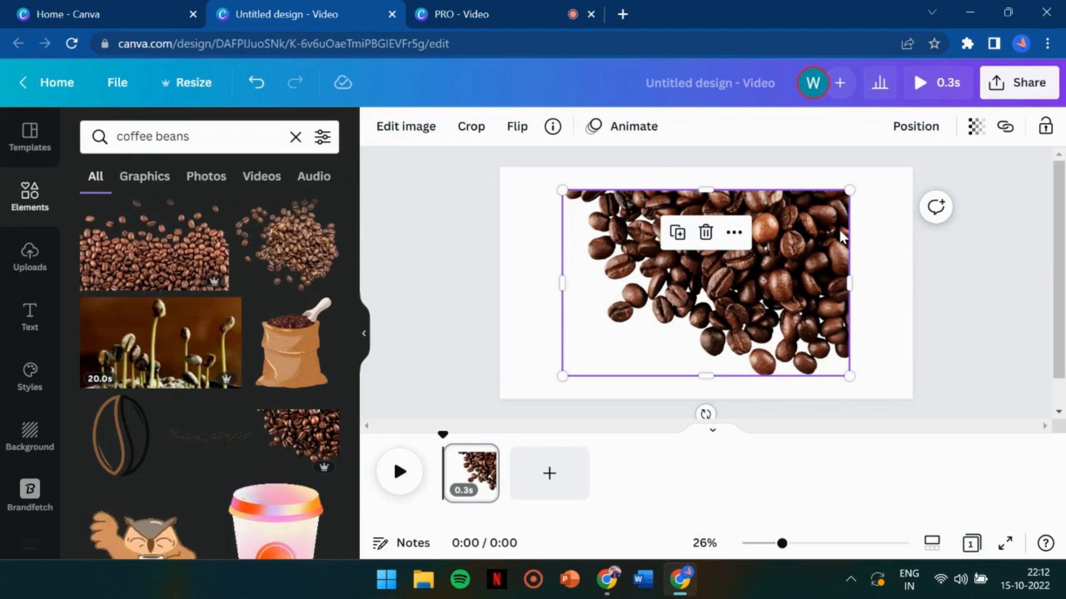
drag(759, 304, 823, 280)
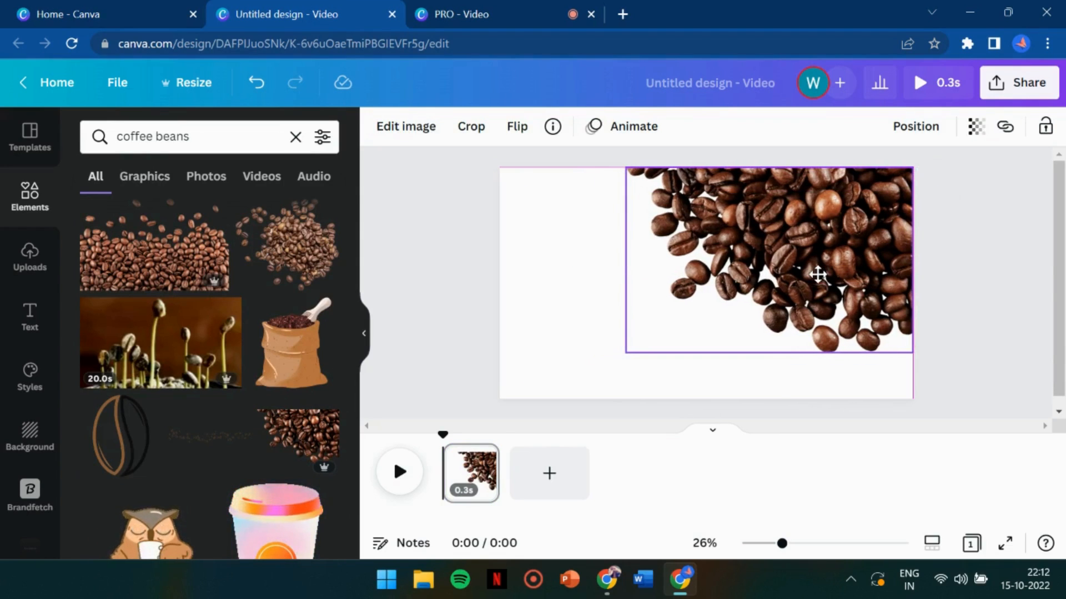
drag(624, 352, 806, 274)
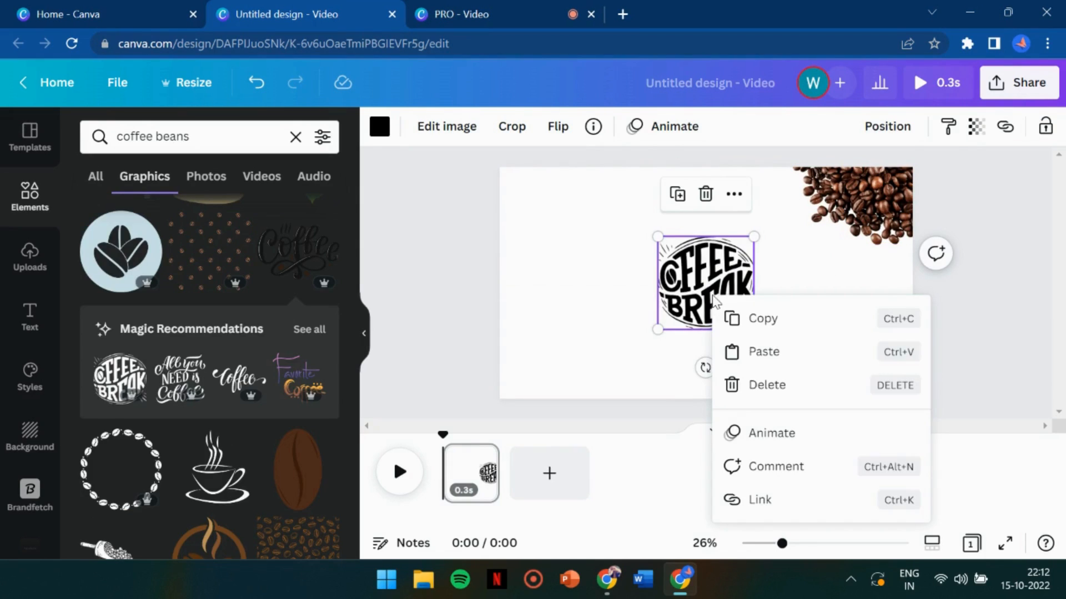
Duplicate the page with the Coffee Break graphic and slightly enlarge the bean photo on page 2, keeping it in the top-right corner
click(688, 289)
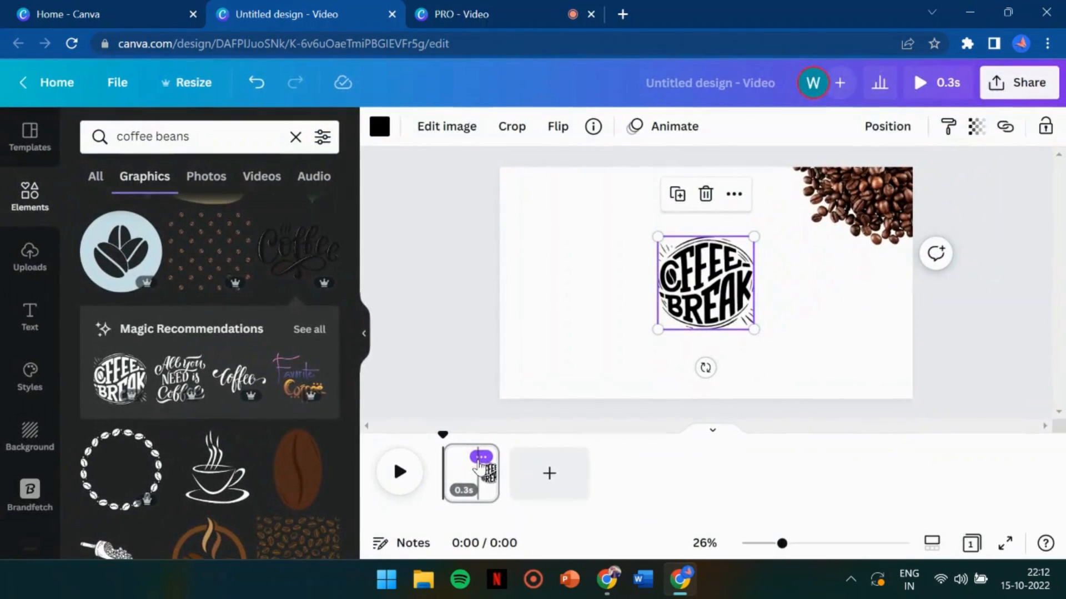
click(479, 458)
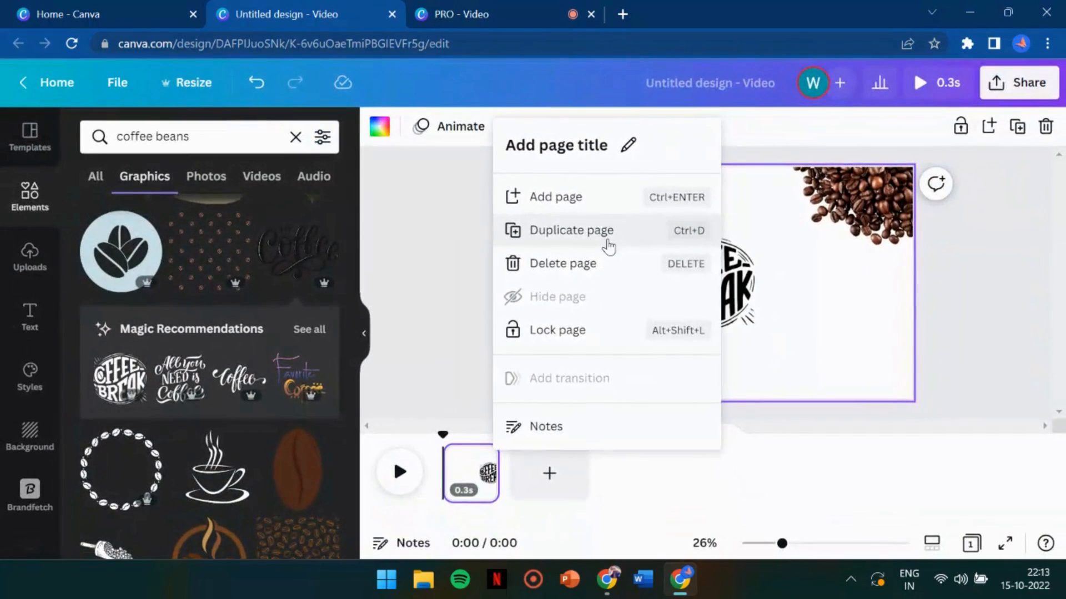
click(590, 242)
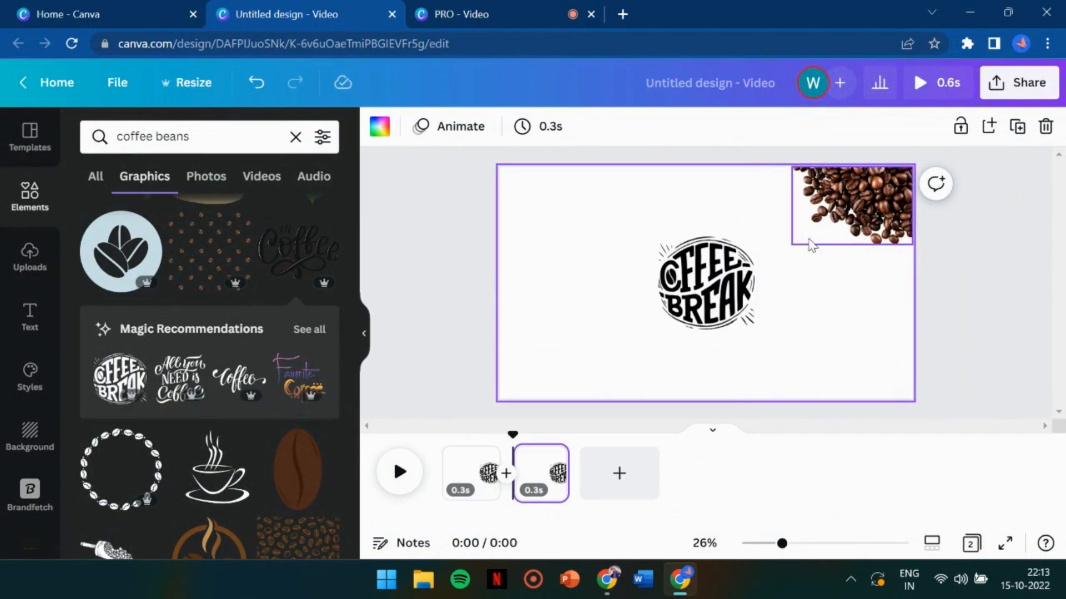
click(834, 227)
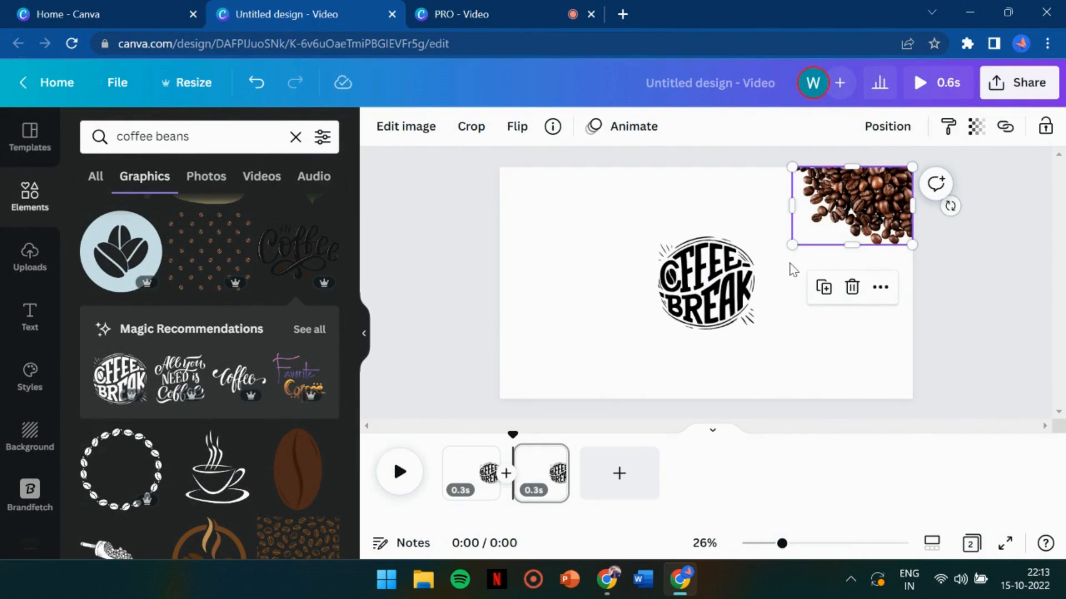
drag(792, 244, 781, 254)
Add pages 3 and 4, each a duplicate of the preceding page with the corner bean photo enlarged a little more
click(529, 466)
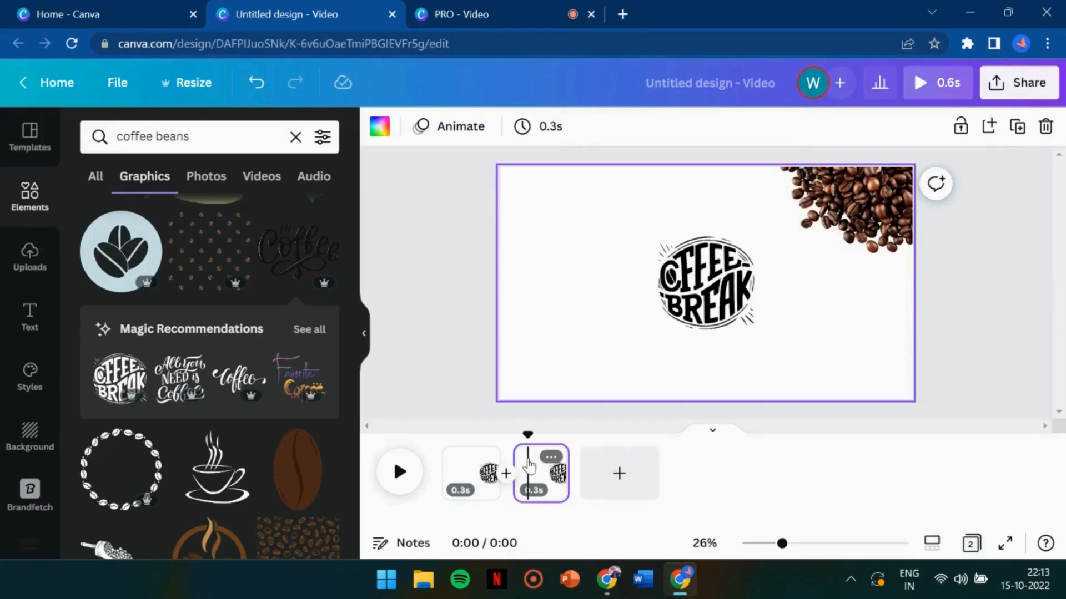
key(ctrl+d)
click(784, 249)
drag(780, 254, 700, 304)
click(601, 476)
key(ctrl+d)
click(784, 257)
Add pages 5 and 6 by duplicating the latest page, enlarging the bean photo until it overlaps the Coffee Break graphic
click(680, 472)
key(ctrl+d)
click(816, 247)
click(750, 473)
key(ctrl+d)
click(809, 273)
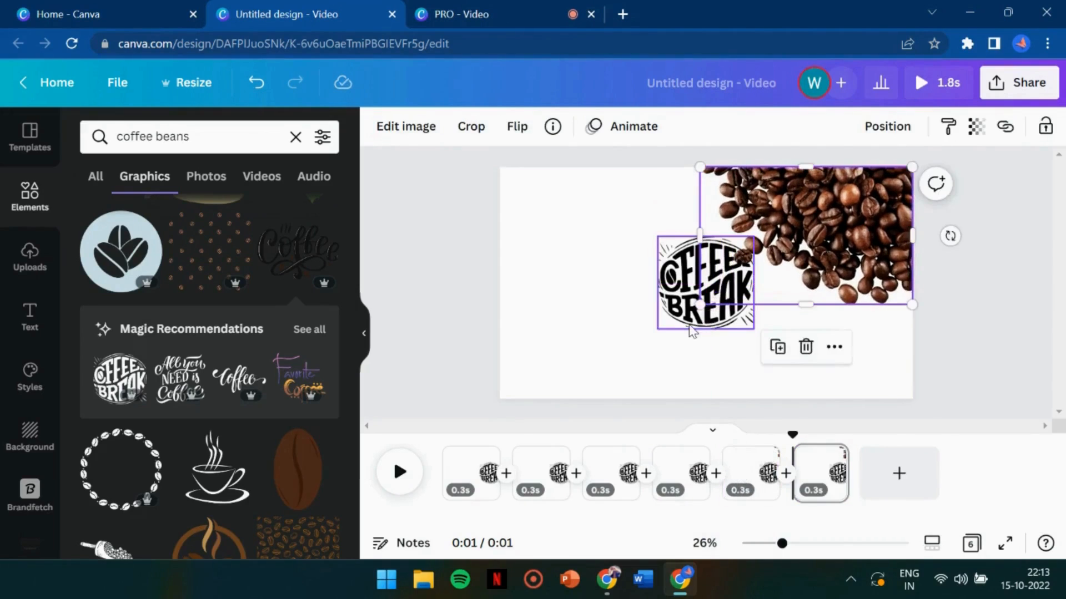
right_click(689, 326)
click(756, 350)
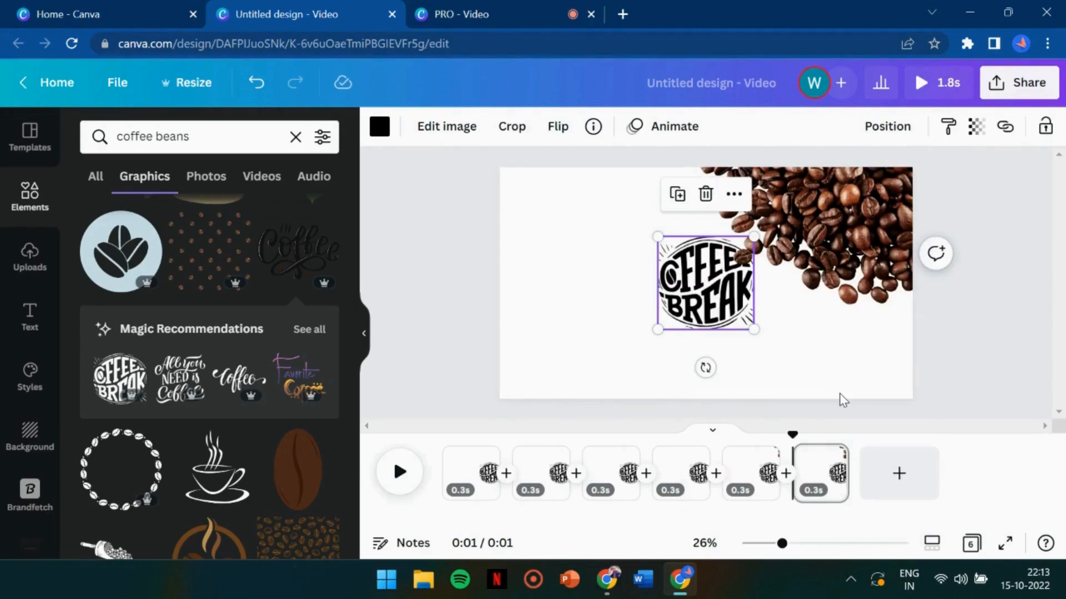
Add pages 7, 8 and 9 as successive duplicates, spreading the bean photo further over the Coffee Break graphic on each
click(809, 321)
key(ctrl+d)
click(815, 267)
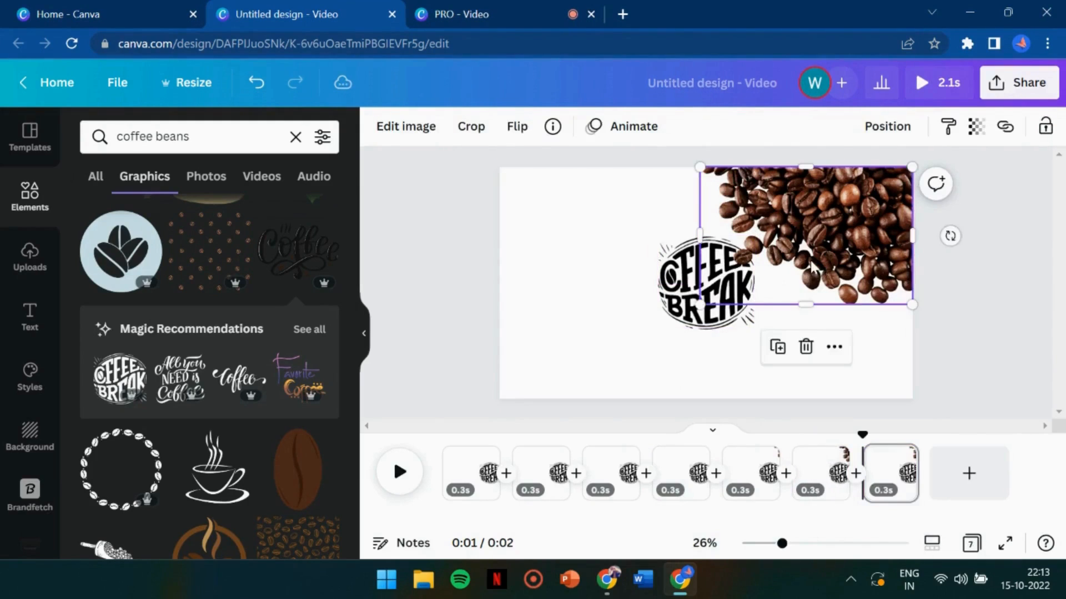
drag(700, 303, 552, 399)
click(881, 474)
key(ctrl+d)
click(716, 297)
key(ctrl+d)
click(716, 278)
Add pages 10 and 11 as successive duplicates, each with the bean photo enlarged further from the top-right corner
click(1027, 474)
key(ctrl+d)
click(633, 316)
click(1018, 474)
key(ctrl+d)
click(705, 303)
Add pages 12 and 13 as successive duplicates, enlarging the bean photo to the full page height, about 1,668 × 1,080, on page 13
click(938, 472)
key(ctrl+d)
click(724, 336)
click(1007, 472)
key(ctrl+d)
click(607, 363)
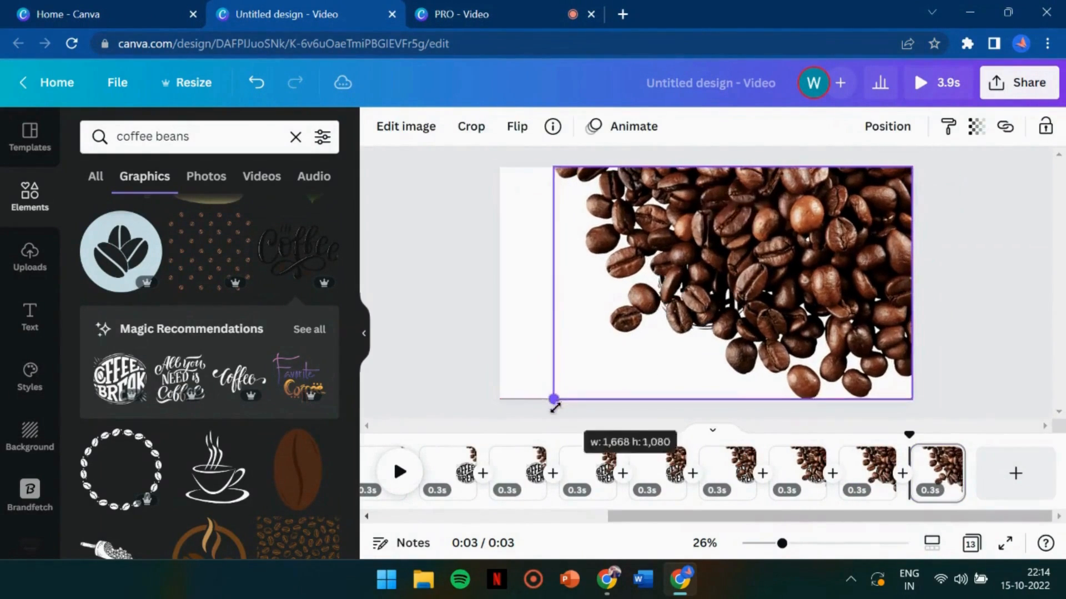
Add pages 14 to 17 as successive duplicates, growing the bean photo until it fills the whole page
click(938, 473)
key(ctrl+d)
key(ctrl+d)
key(ctrl+d)
key(ctrl+d)
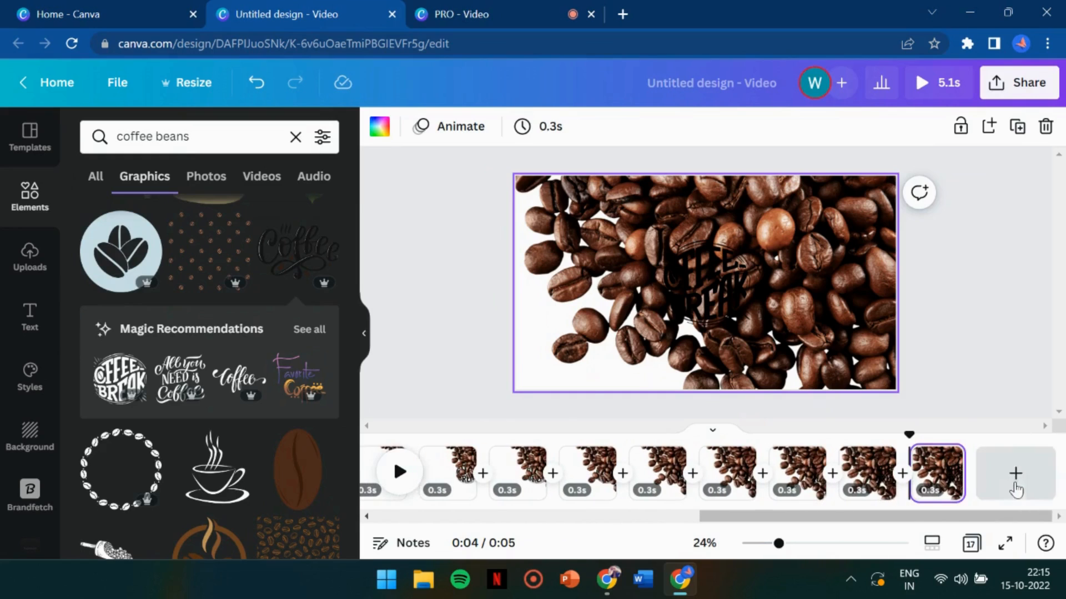
Delete the Coffee Break graphic from page 17, leaving only the bean photo
click(691, 286)
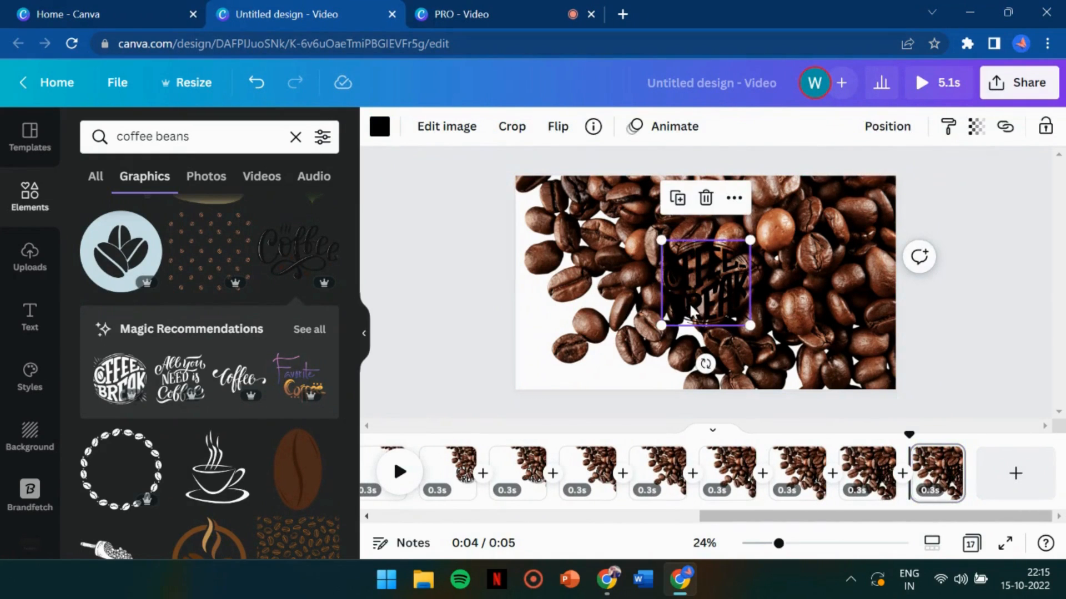
click(539, 230)
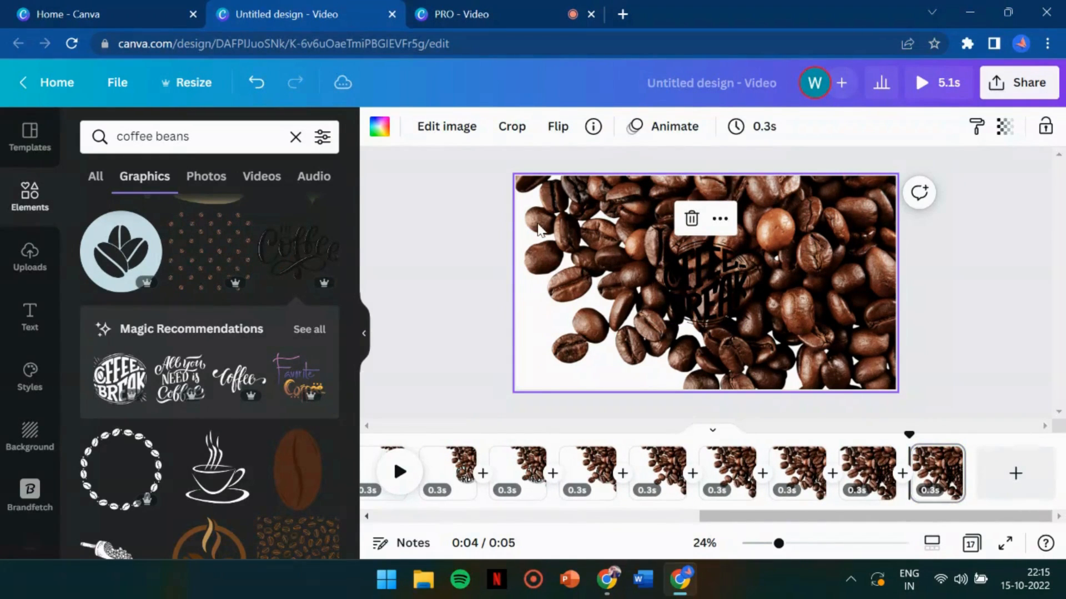
click(705, 286)
key(BackSpace)
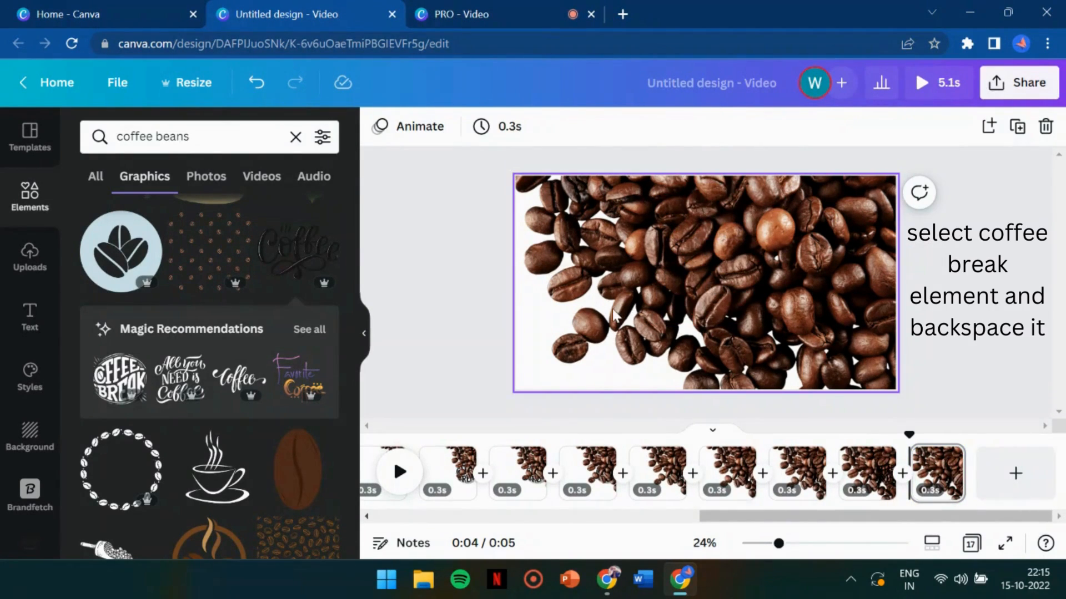
Detach the bean photo from page 17's background, align it to the top-right corner and enlarge it past the page edges
right_click(614, 316)
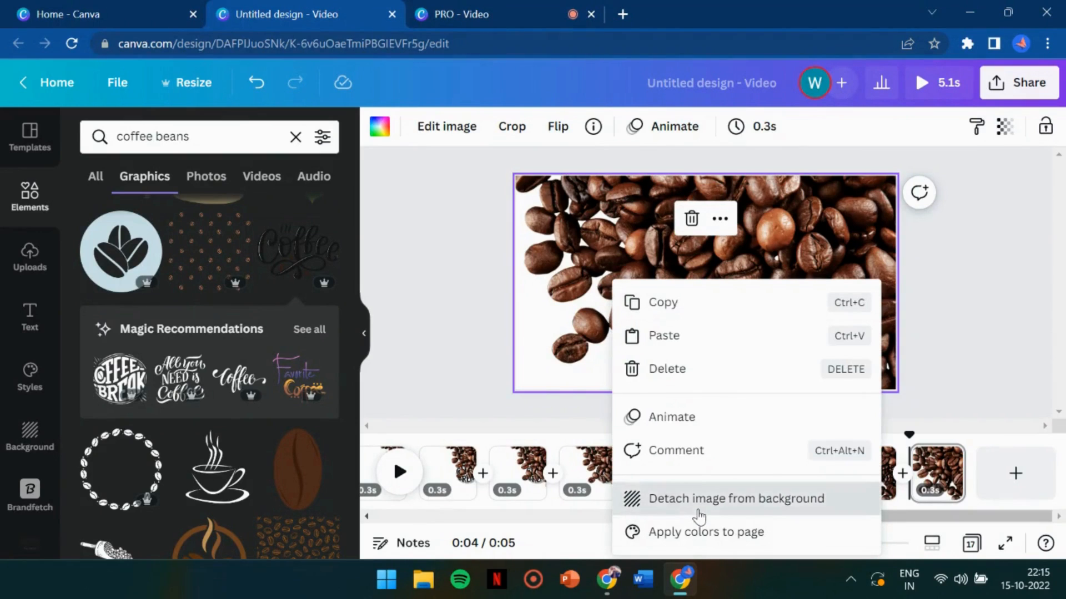
click(699, 499)
drag(651, 327, 687, 303)
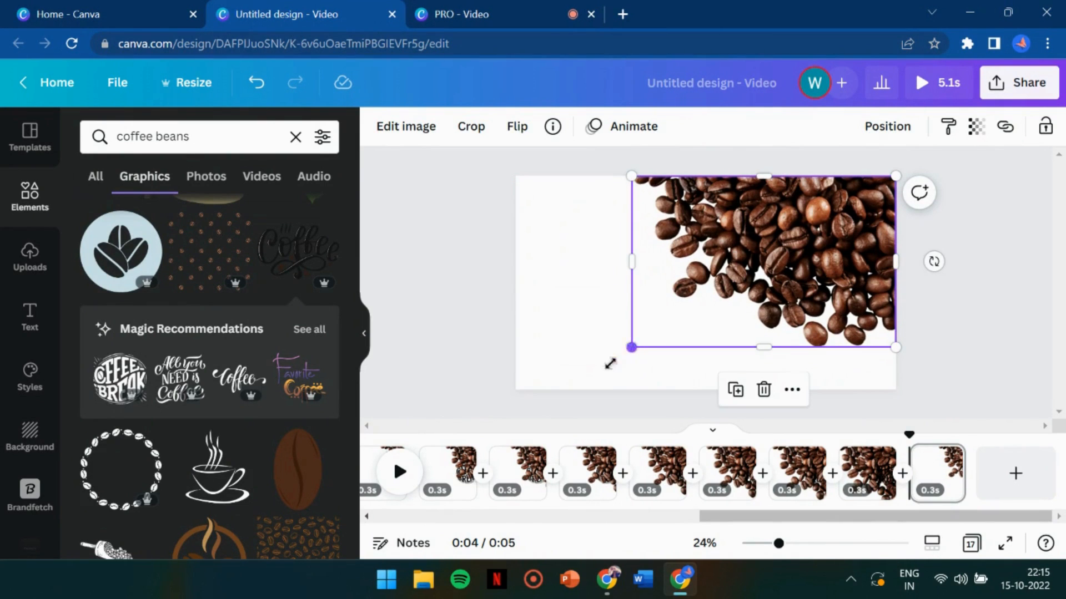
drag(610, 363, 502, 446)
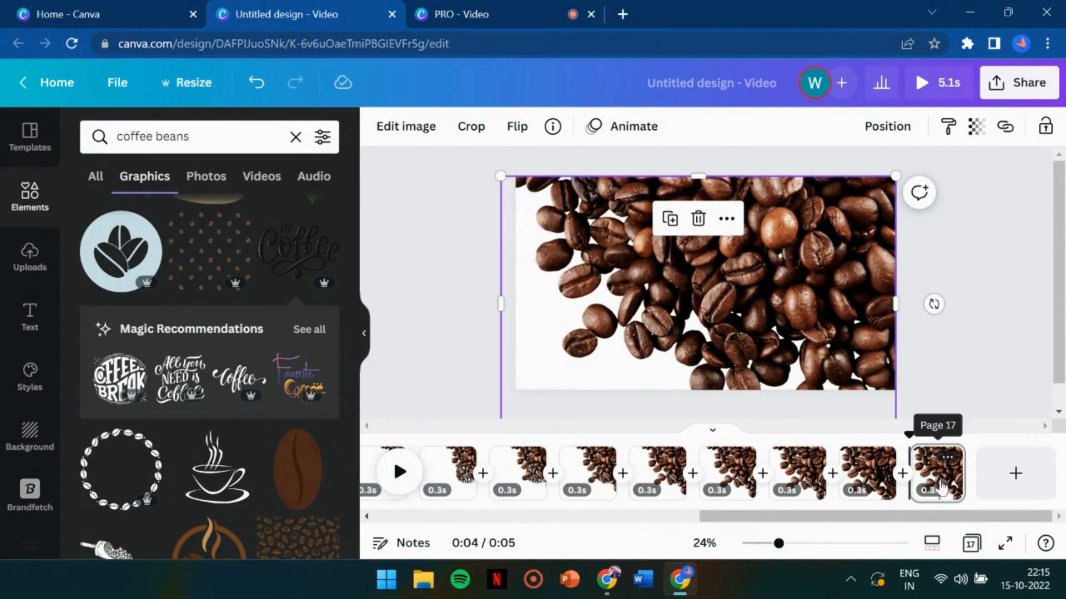
Compare page 17 with the two preceding pages, detach its bean photo from the background and enlarge it further beyond the page
click(860, 489)
click(795, 467)
click(854, 468)
click(931, 475)
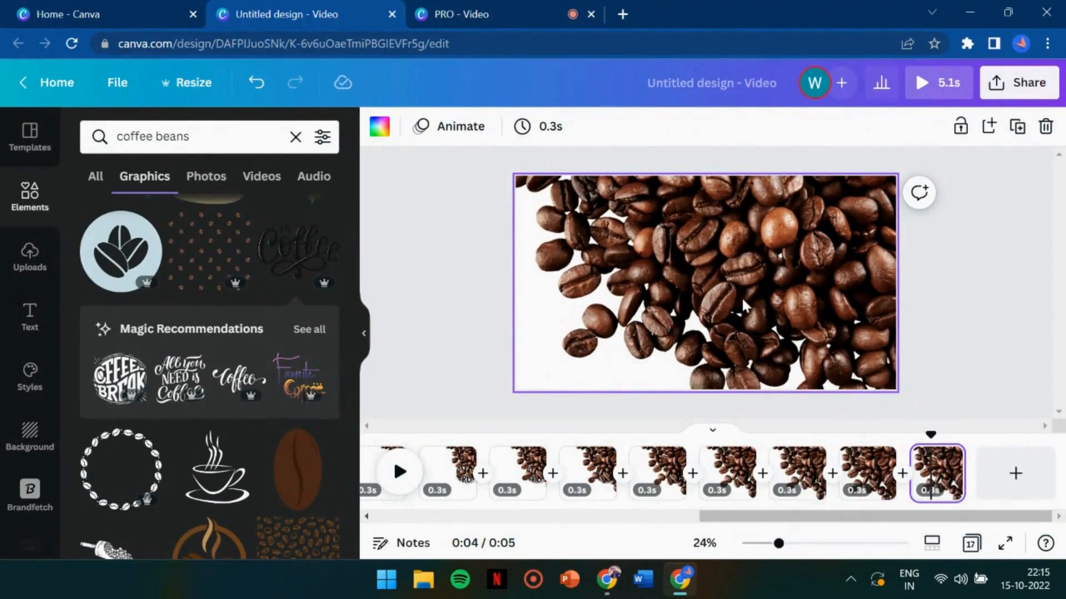
right_click(744, 305)
click(799, 497)
drag(630, 350, 462, 496)
Duplicate page 17 as page 18, detach its bean photo from the background and enlarge it to about 2,339 × 1,514
click(923, 479)
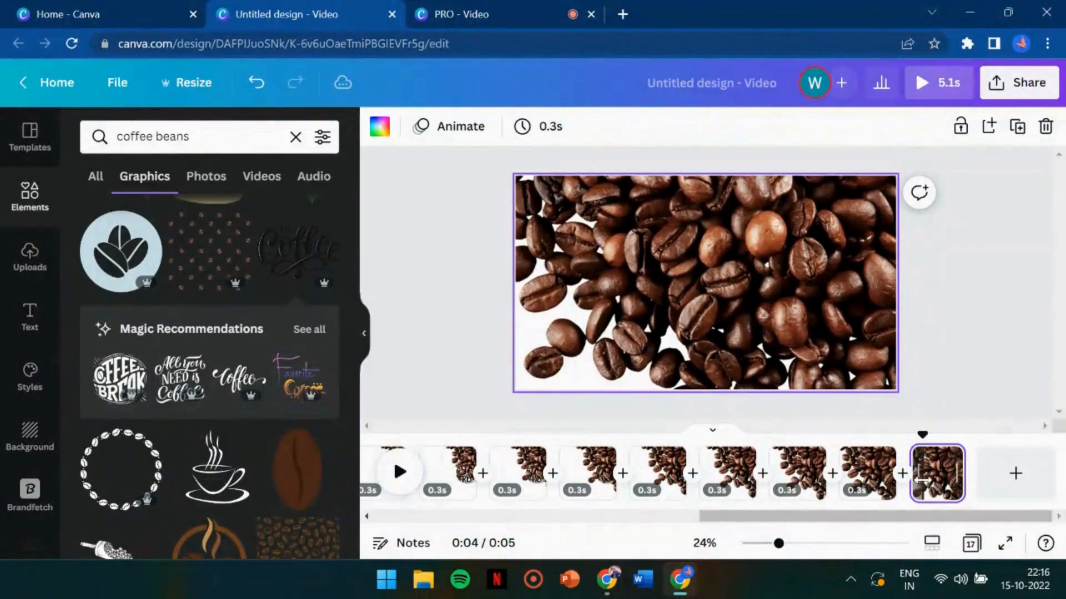
key(ctrl+d)
right_click(765, 282)
click(834, 502)
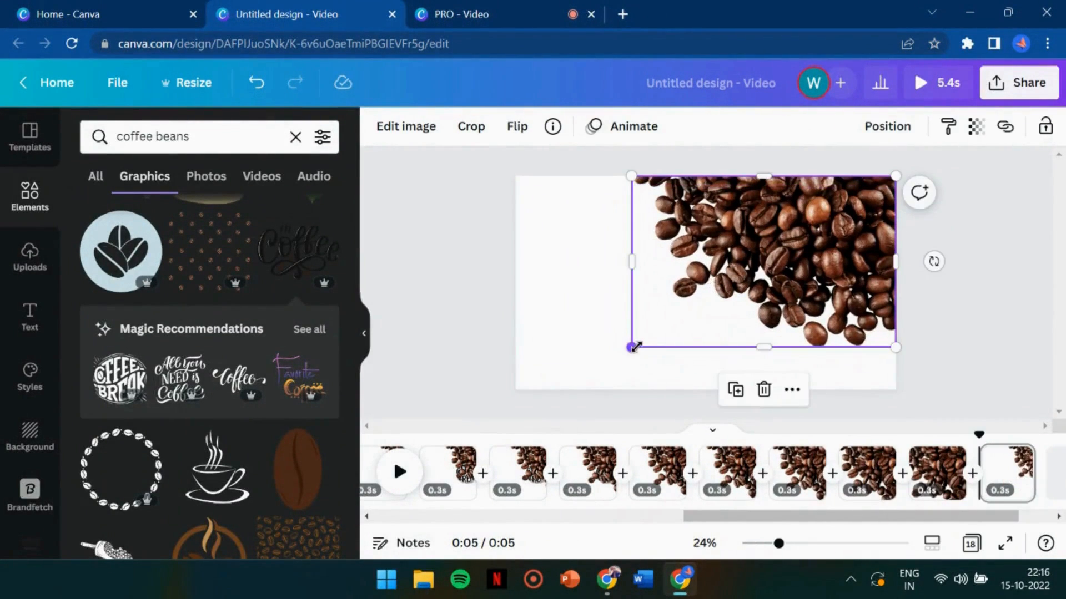
drag(634, 347, 464, 516)
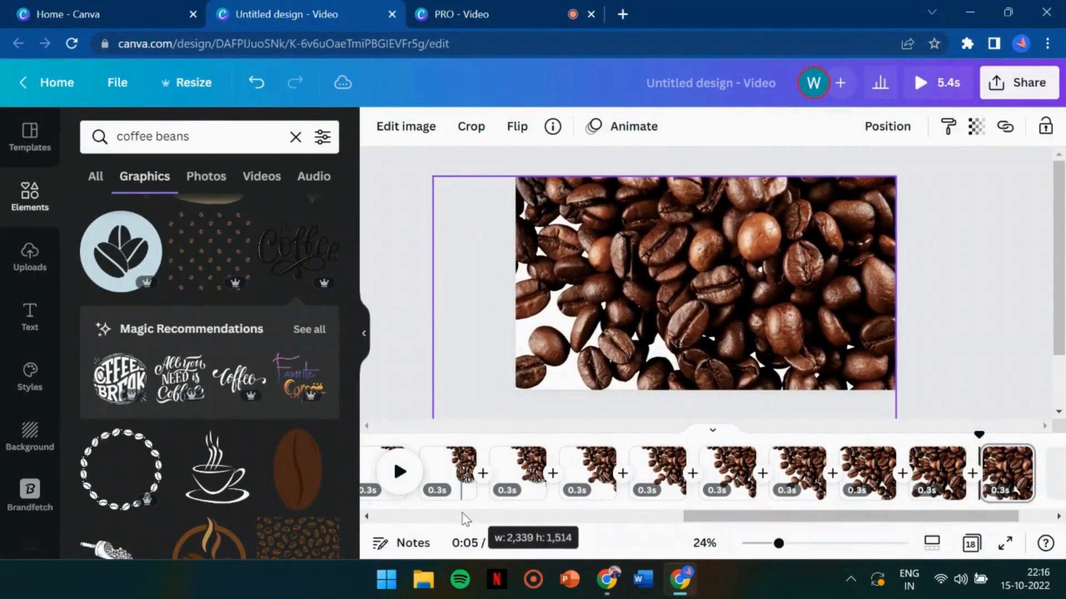
Duplicate page 18 as page 19, detach its bean photo, align it to the top-right corner and enlarge it beyond page 18's size
click(1006, 476)
key(ctrl+d)
right_click(706, 281)
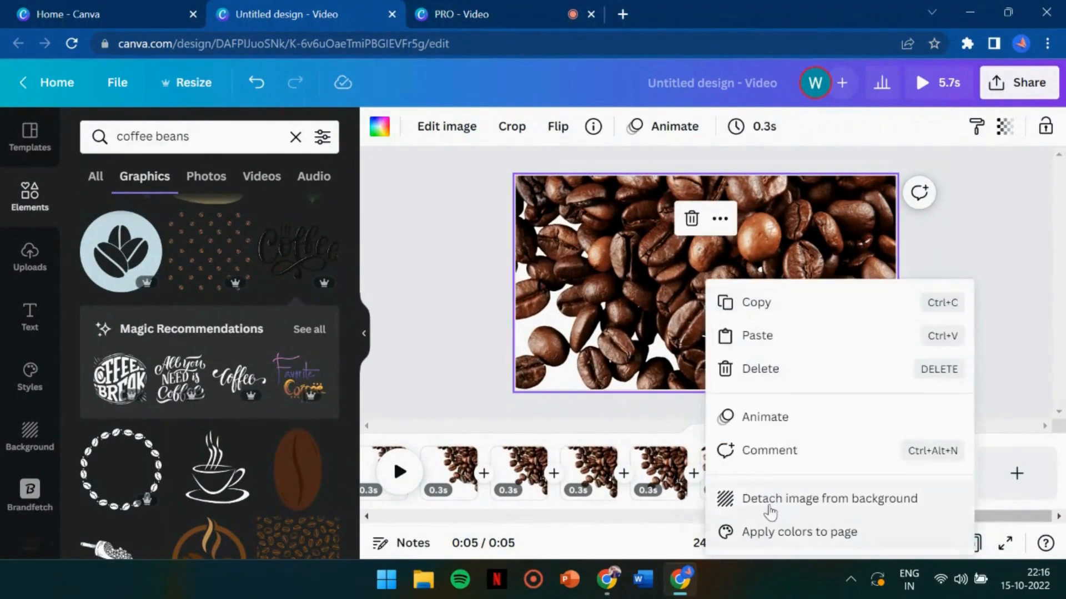
click(802, 498)
drag(698, 333, 755, 310)
drag(630, 347, 438, 565)
Duplicate page 19 as page 20, detach its bean photo from the background and enlarge it to a closer view of the beans
click(938, 472)
key(ctrl+d)
right_click(654, 281)
click(784, 497)
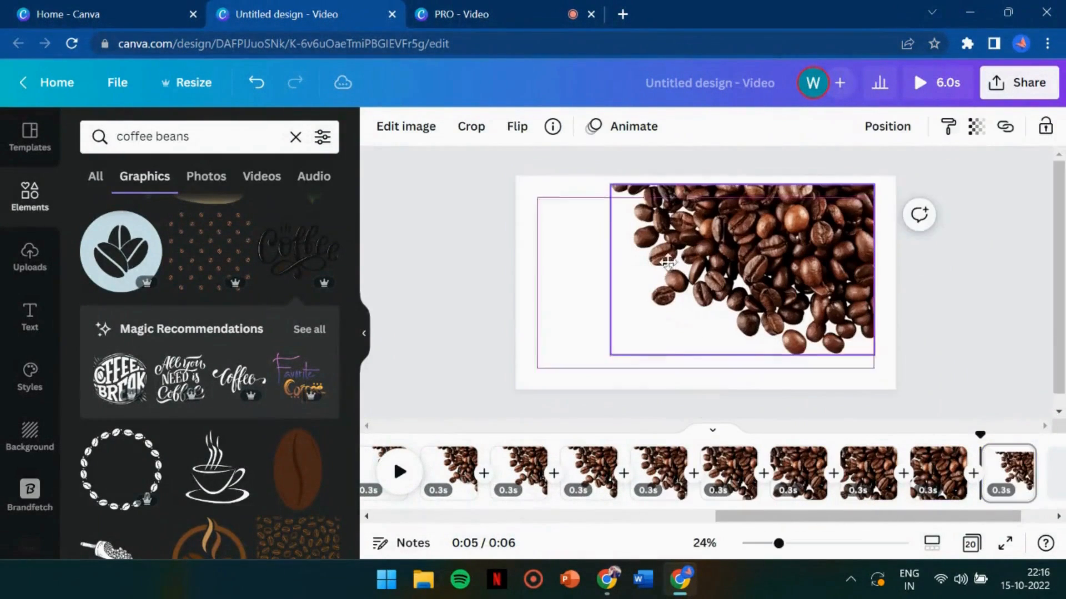
drag(749, 289, 772, 281)
drag(632, 347, 441, 527)
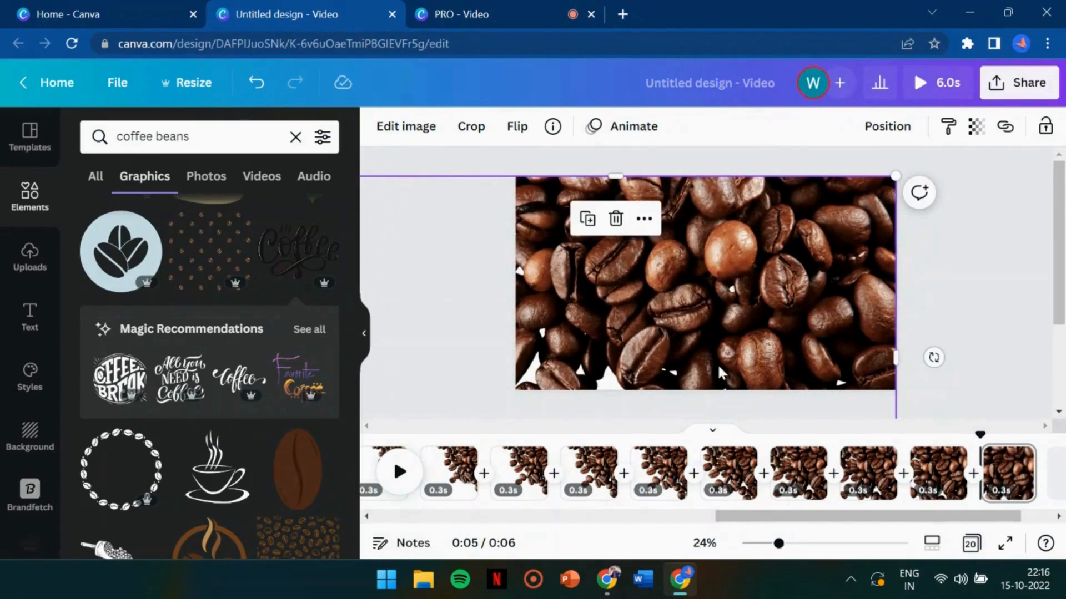
Duplicate page 20 as page 21, detach its bean photo and enlarge it until the beans cover nearly all the white background
click(1019, 487)
key(ctrl+d)
right_click(583, 294)
click(677, 497)
drag(639, 354, 609, 367)
drag(844, 516, 911, 518)
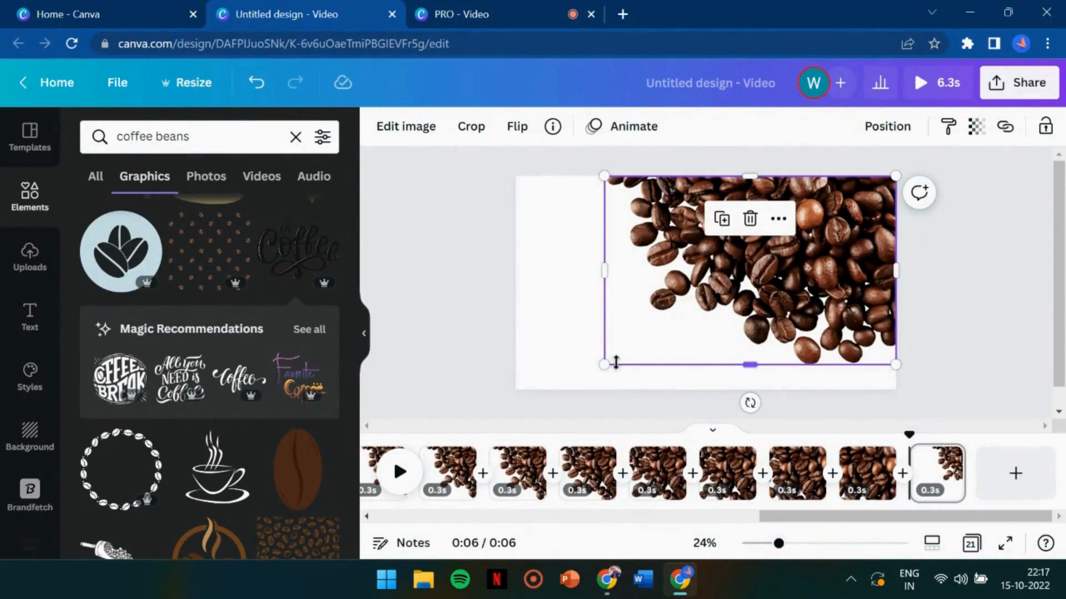
drag(615, 362, 301, 536)
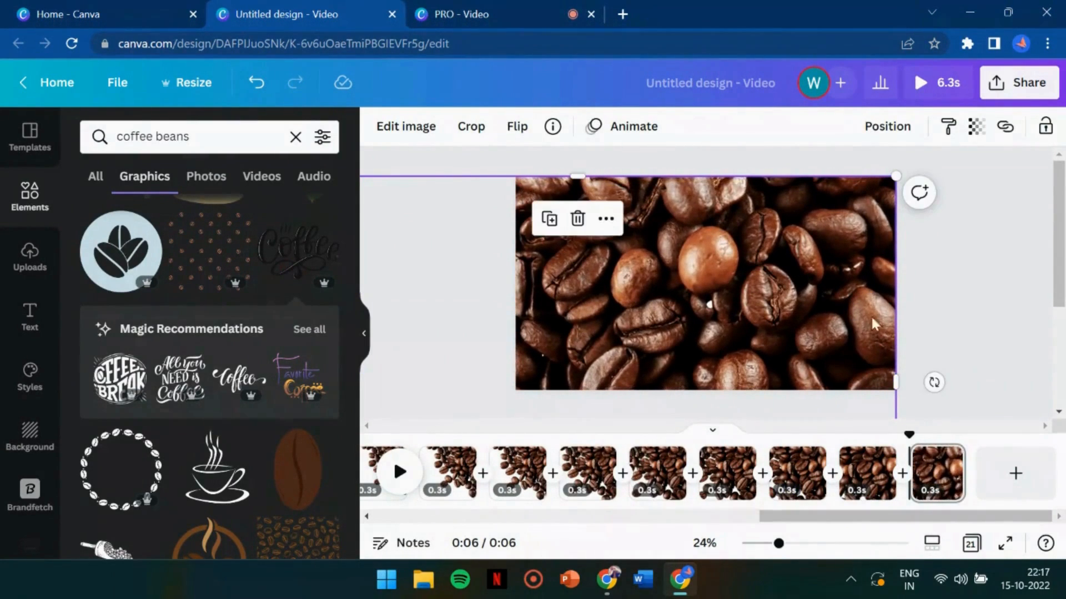
Apply the Match & Move transition between pages 18 and 19
click(969, 316)
scroll(766, 471, left, 15)
scroll(699, 473, right, 15)
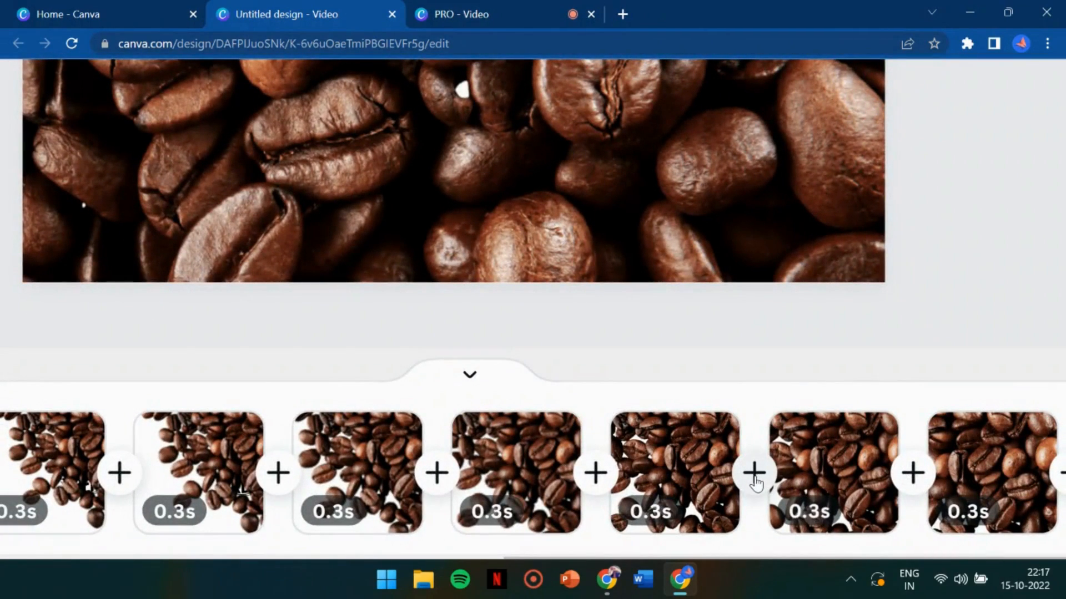
mouse_move(755, 485)
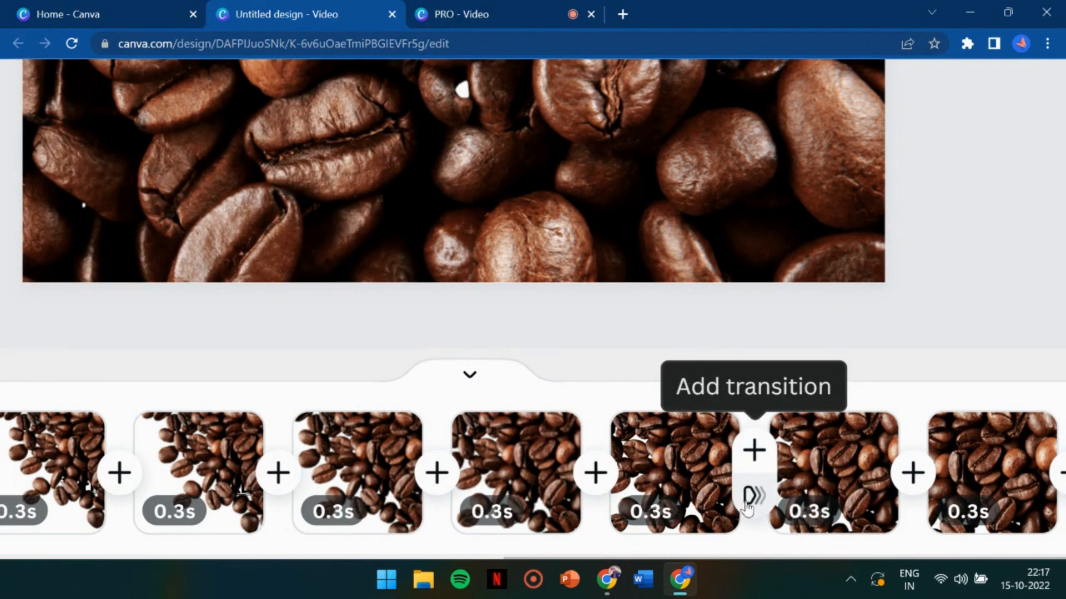
scroll(763, 503, up, 3)
scroll(763, 506, down, 1)
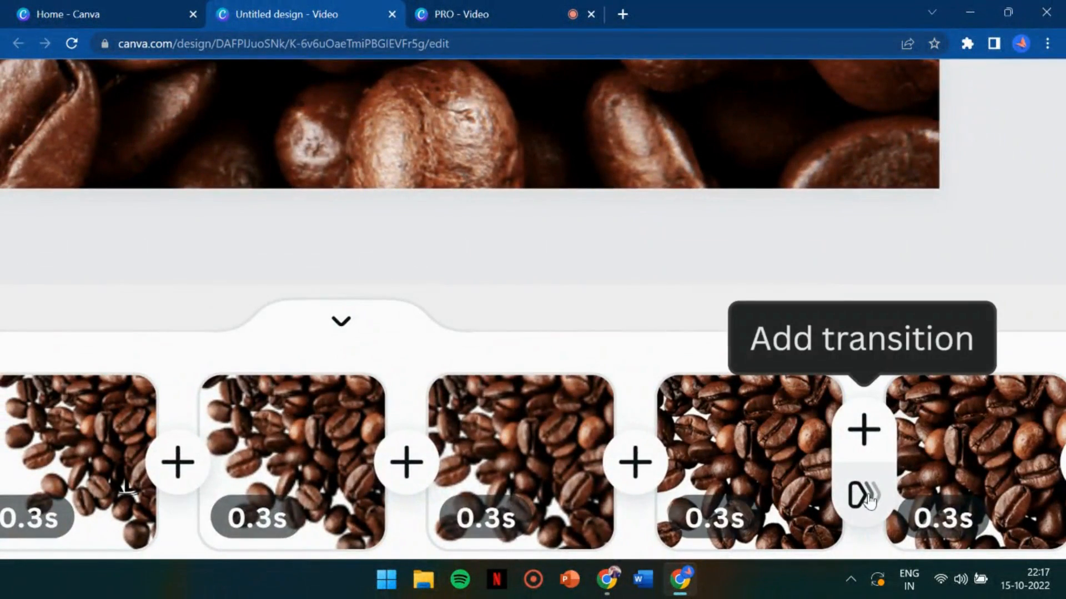
scroll(868, 499, down, 5)
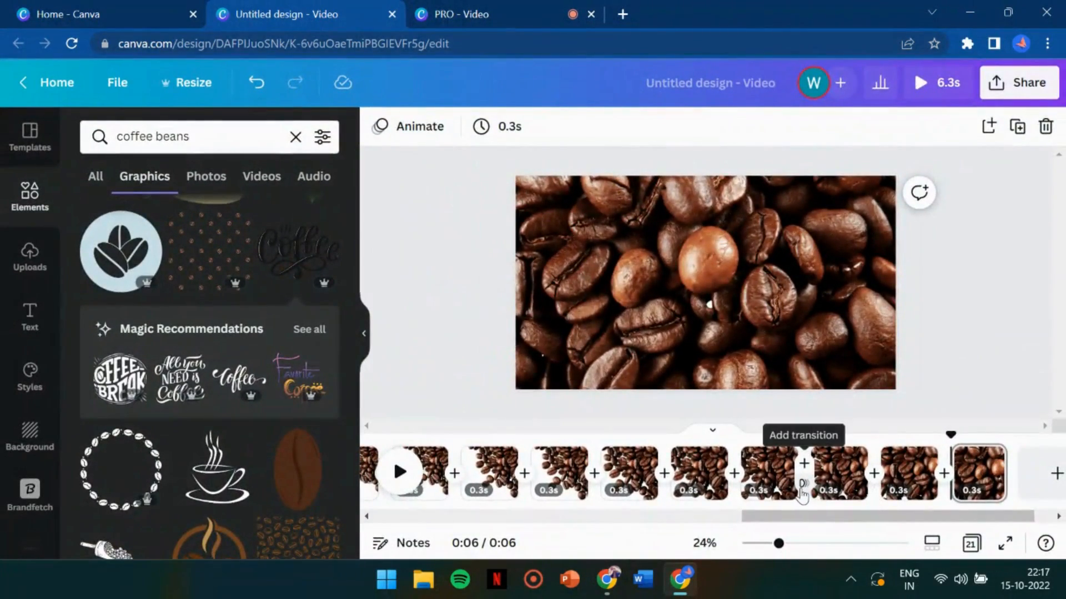
click(803, 463)
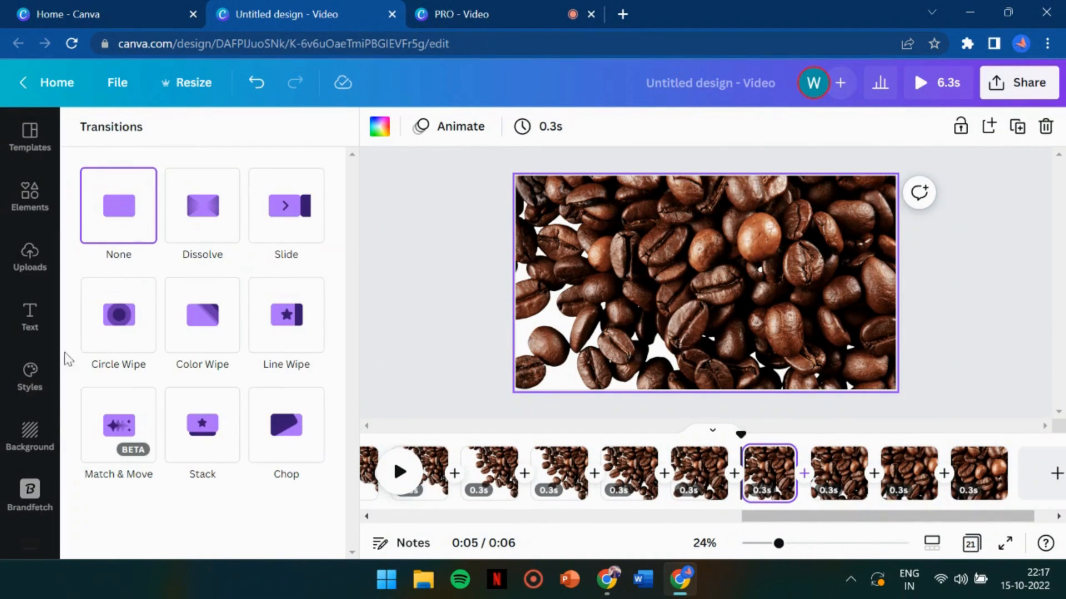
click(112, 427)
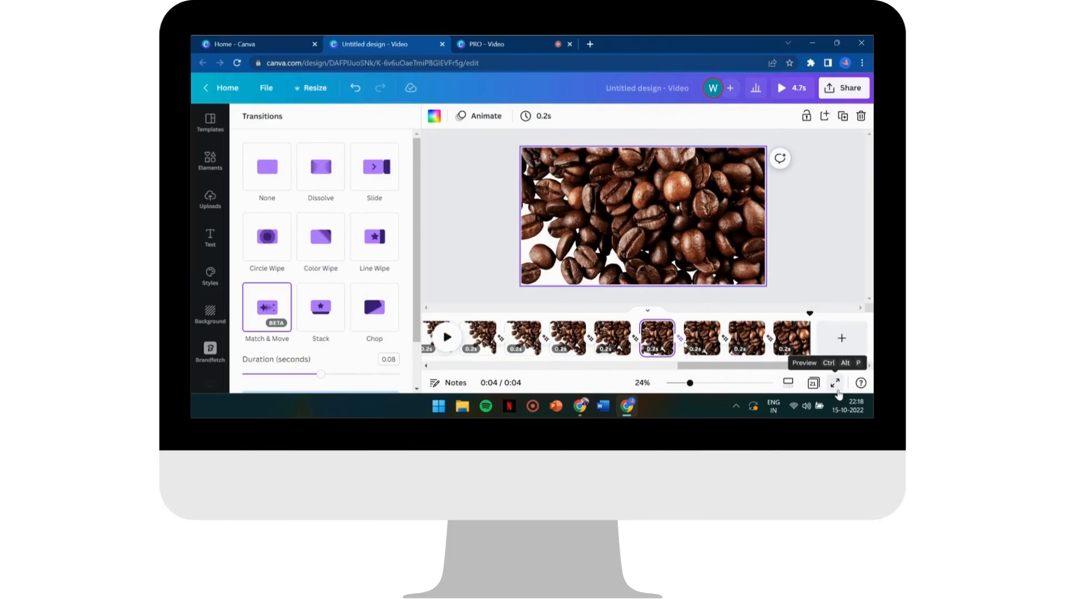
Preview the finished coffee bean video in full screen
click(835, 386)
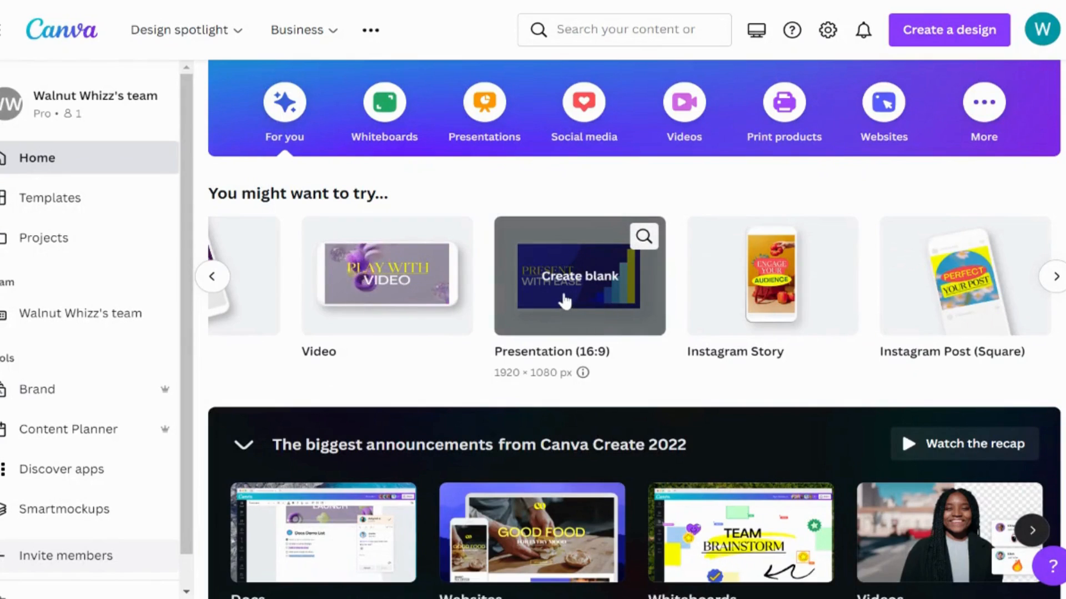
Create a blank 16:9 presentation and star the Black and blue Line Art Business Presentation template
click(564, 301)
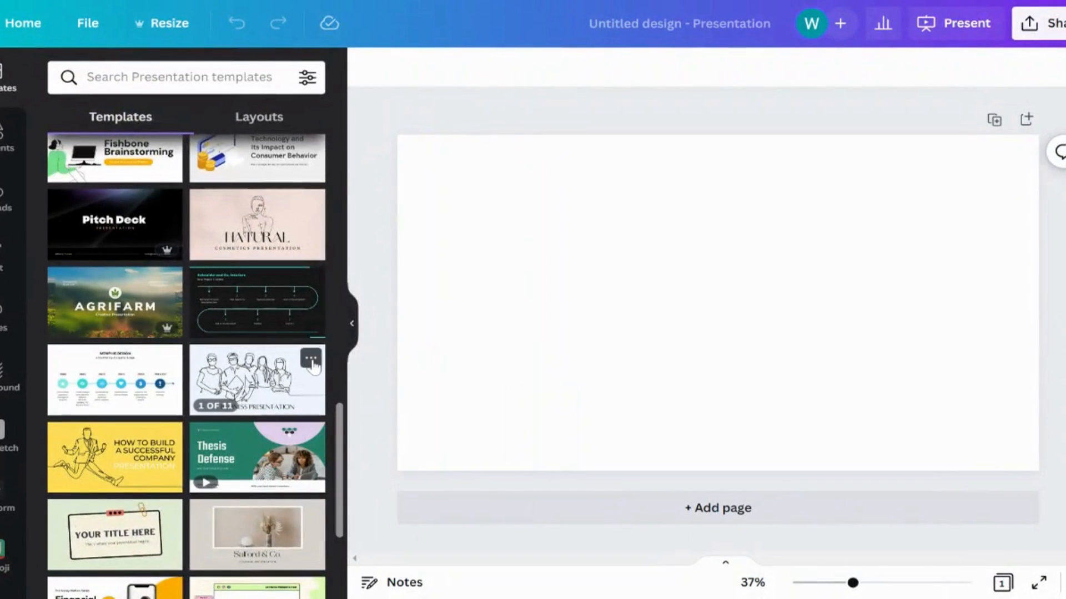
click(312, 359)
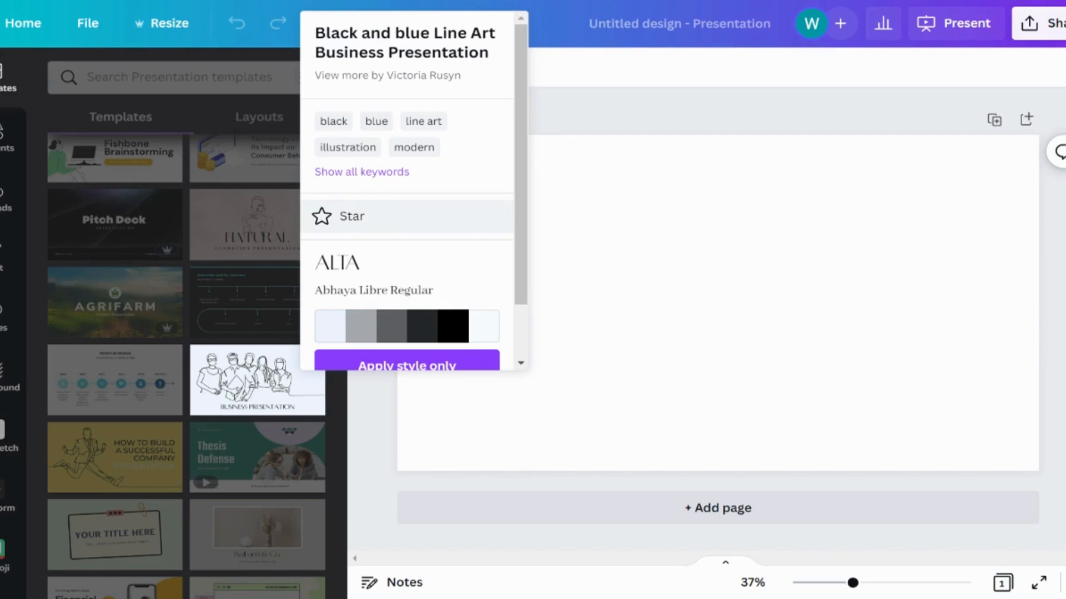
click(343, 221)
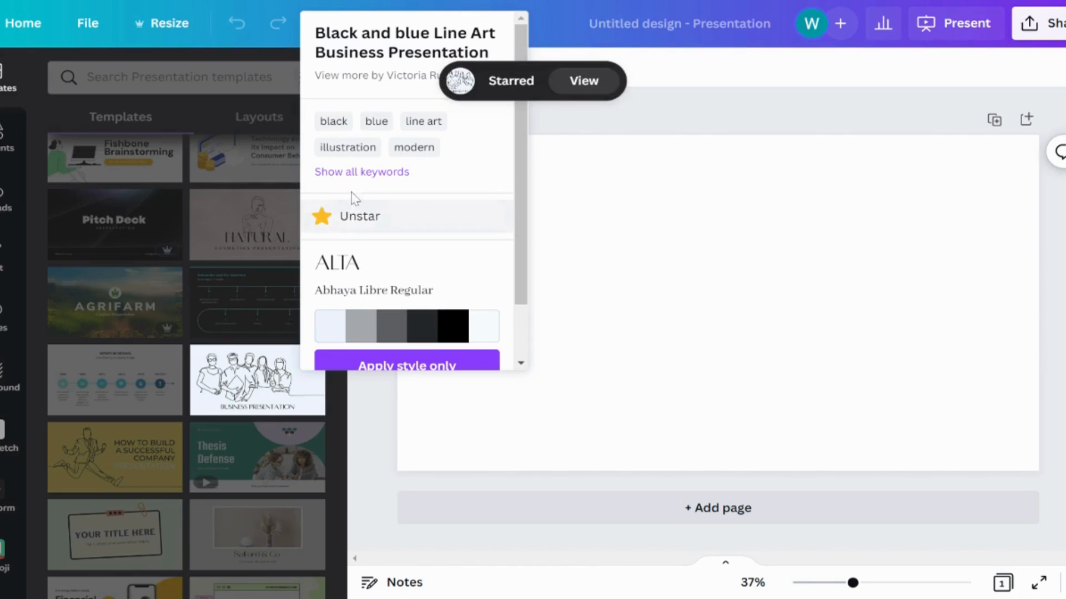
View the starred template by opening the Starred folder among the account's projects
click(583, 81)
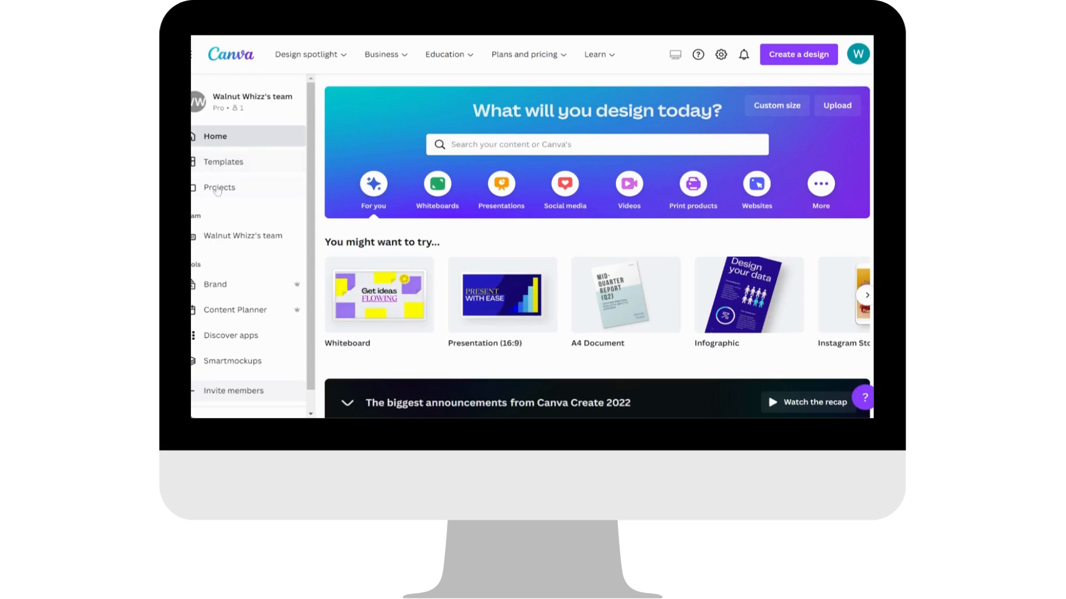
click(233, 188)
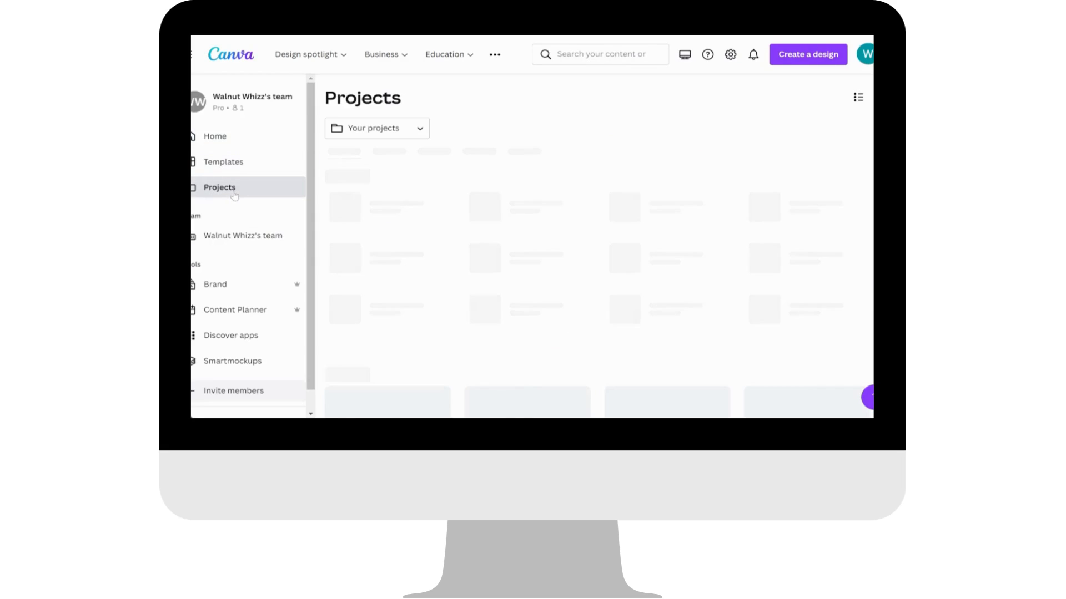
scroll(388, 314, down, 3)
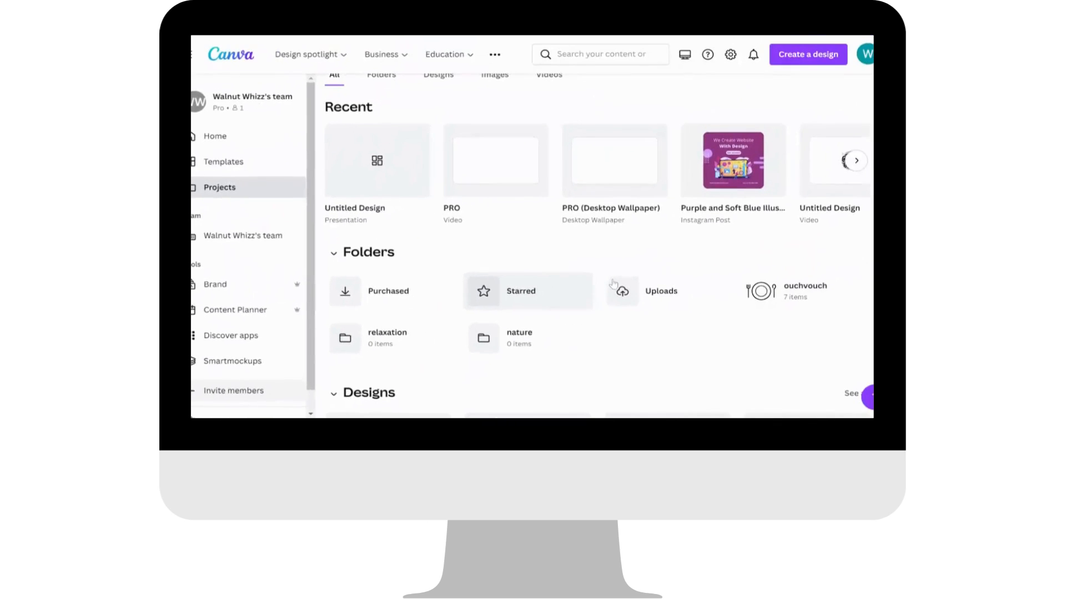
click(532, 291)
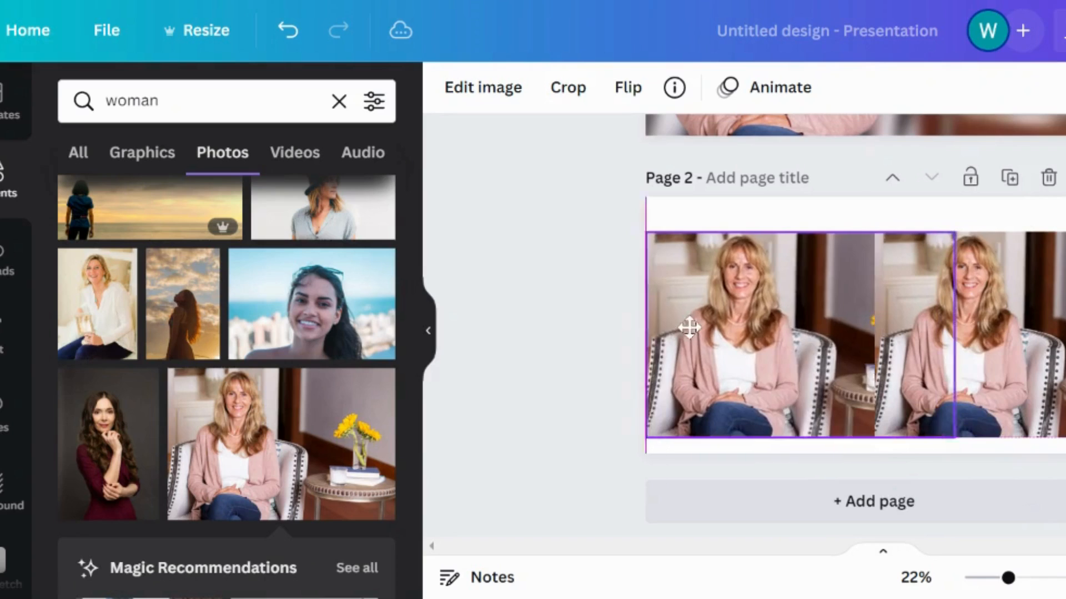
Separate the two overlapping copies of the seated woman photo on page 2, one at the left edge, the other toward the lower right
drag(665, 318, 928, 339)
drag(836, 340, 792, 334)
click(1032, 343)
drag(1032, 343, 1065, 396)
mouse_move(836, 363)
mouse_down()
mouse_move(852, 355)
mouse_move(833, 353)
mouse_up()
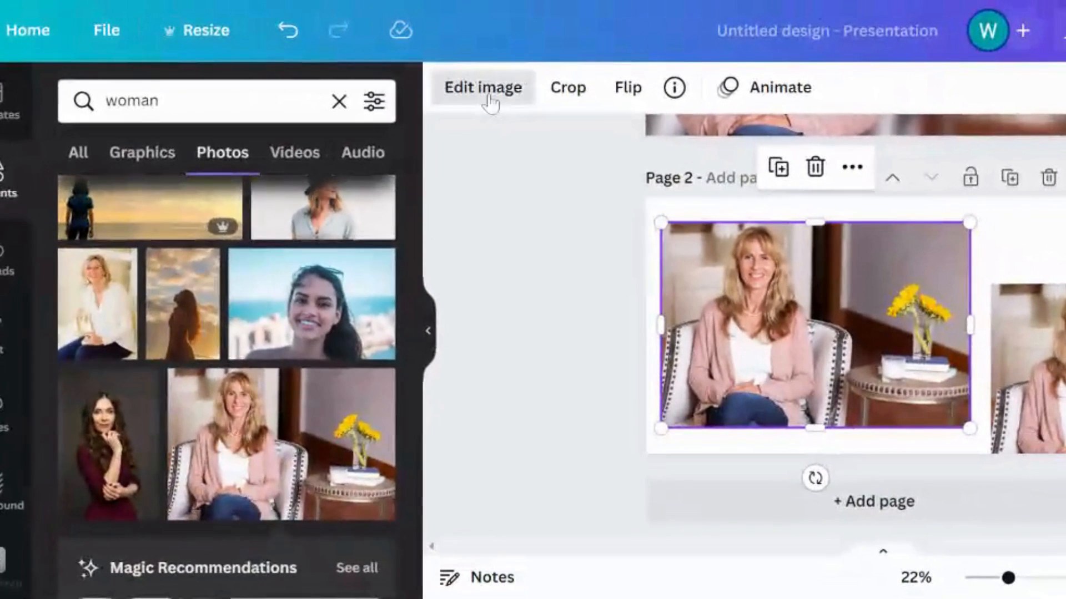
Start the Blur effect on the left photo copy with intensity 30, spread 31 and brush size 100
click(490, 102)
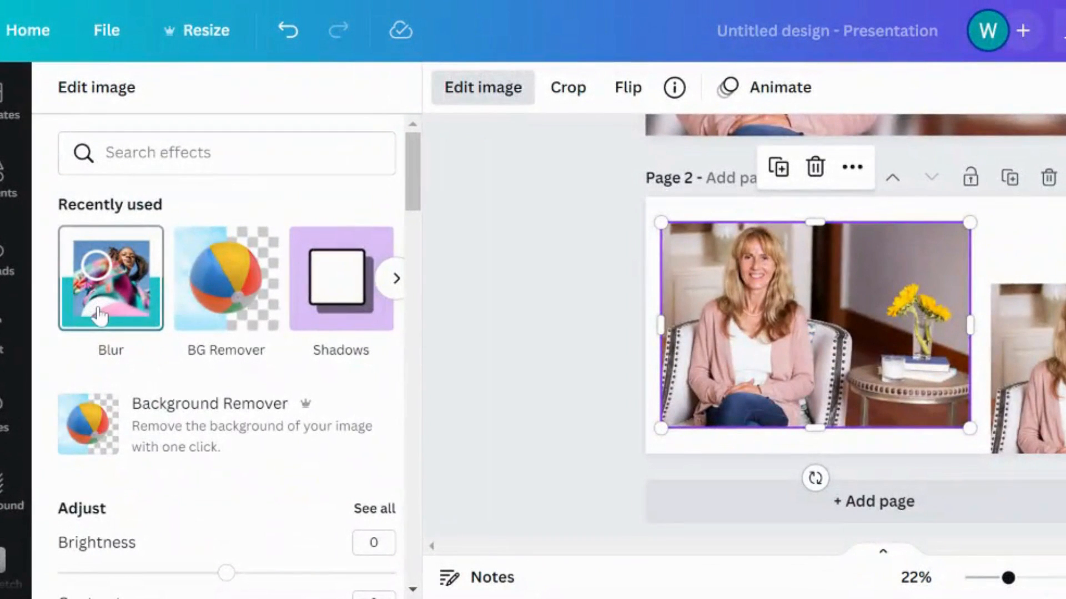
click(100, 315)
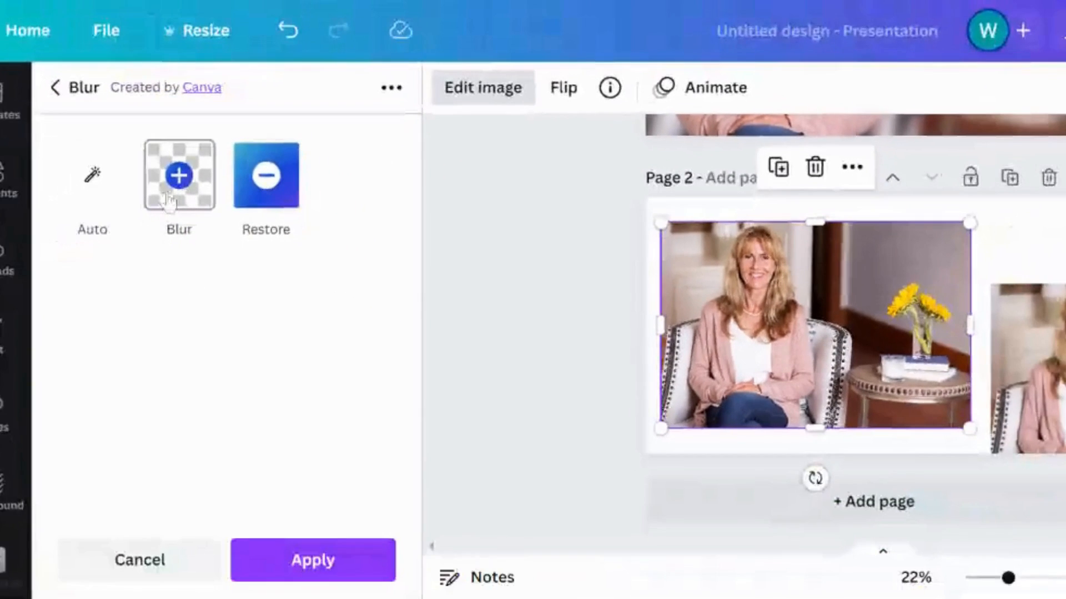
click(133, 244)
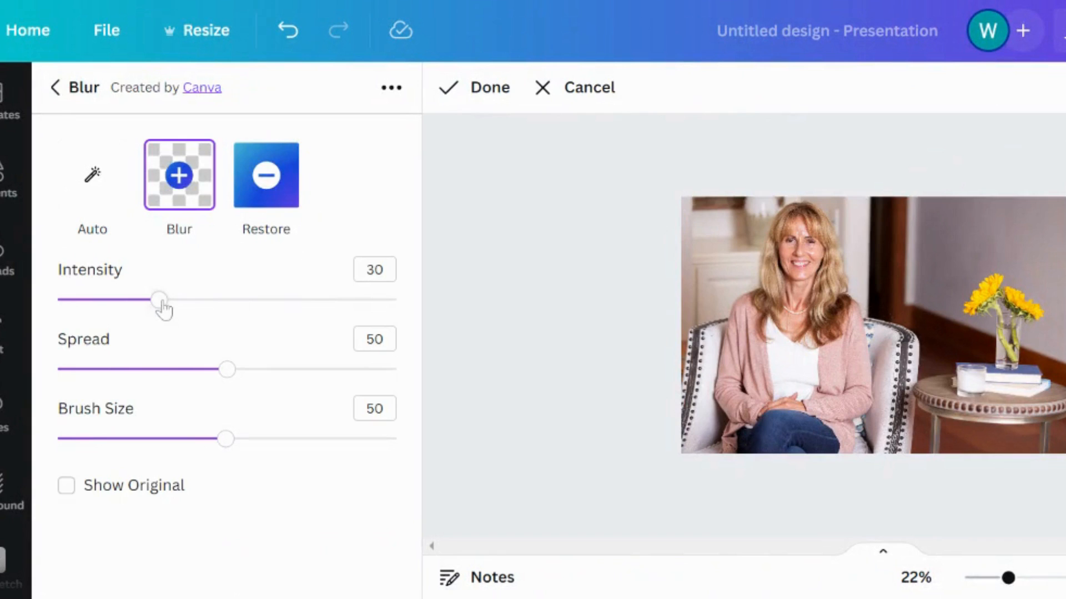
drag(222, 379, 164, 375)
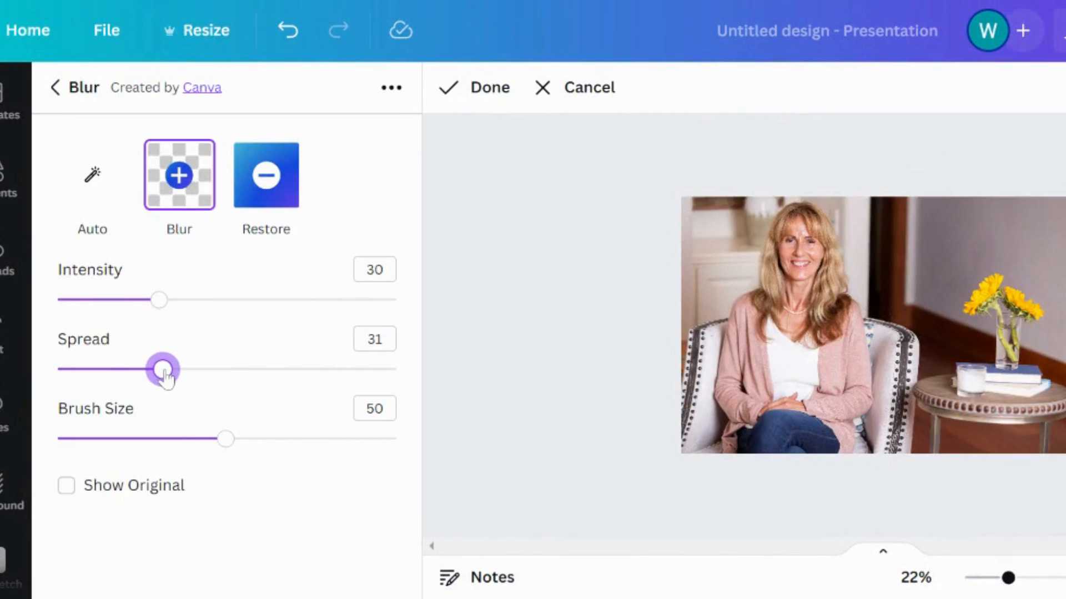
drag(225, 443, 416, 438)
Brush the blur over the whole photo, covering the woman, the chair, the wall and the flower table
mouse_move(792, 258)
mouse_down()
mouse_move(729, 323)
mouse_move(616, 329)
mouse_move(685, 200)
mouse_up()
mouse_move(860, 317)
mouse_down()
mouse_move(735, 396)
mouse_move(829, 267)
mouse_up()
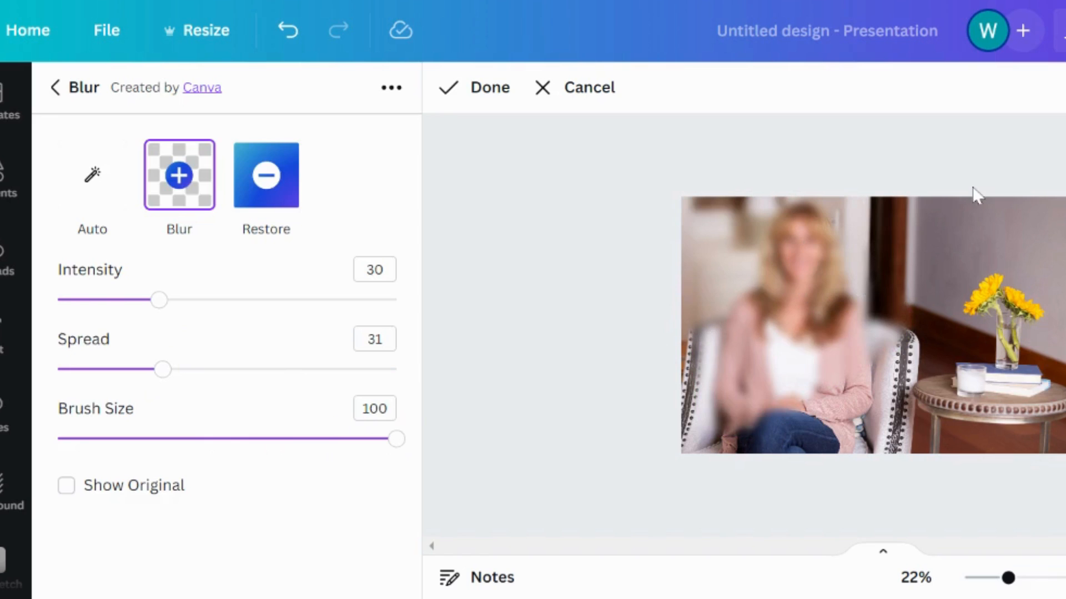
mouse_move(951, 233)
mouse_down()
mouse_move(899, 305)
mouse_move(996, 244)
mouse_move(722, 355)
mouse_move(702, 352)
mouse_move(1032, 333)
mouse_move(944, 415)
mouse_move(1031, 412)
mouse_move(1050, 252)
mouse_move(1043, 222)
mouse_up()
mouse_move(914, 189)
mouse_down()
mouse_move(734, 220)
mouse_move(669, 254)
mouse_move(664, 312)
mouse_up()
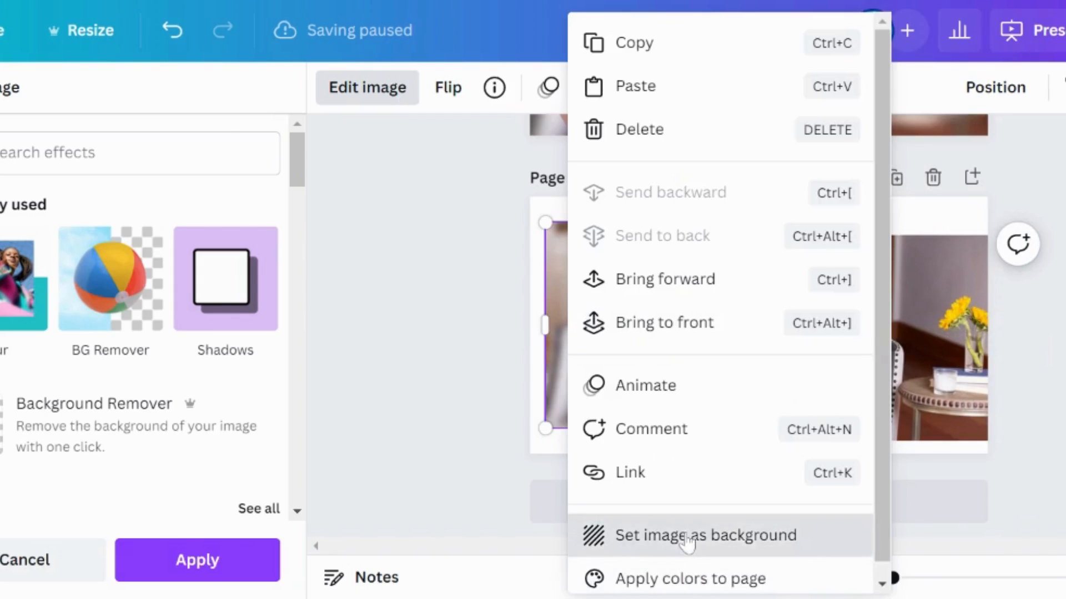
Set the blurred photo as page 2's background and move the sharp copy left toward the page's middle
click(684, 540)
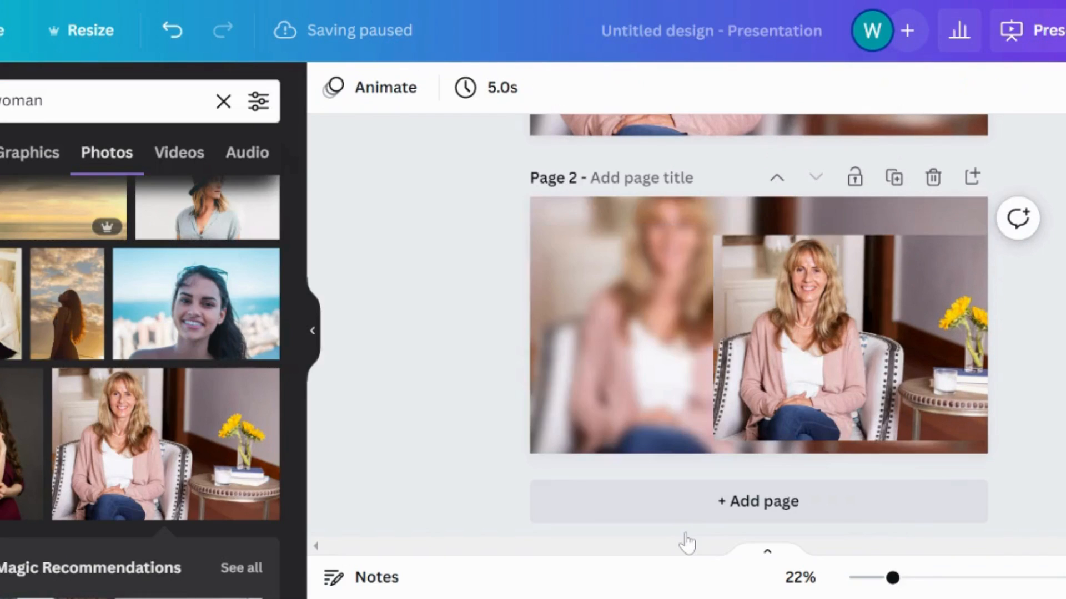
click(806, 430)
drag(806, 430, 678, 410)
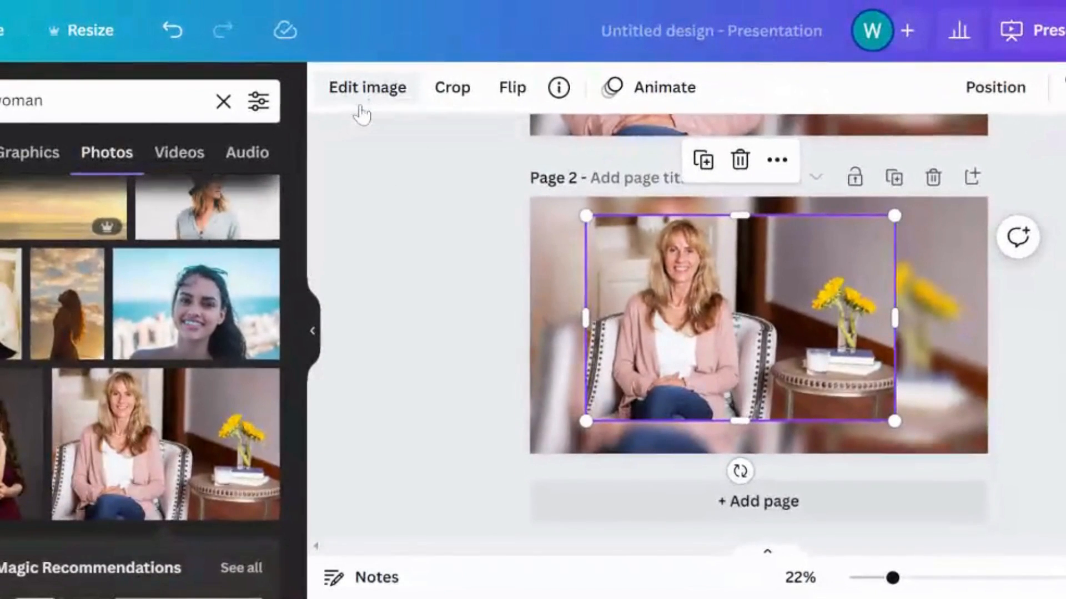
Remove the sharp photo's background and crop its left and right sides close to the woman
click(359, 103)
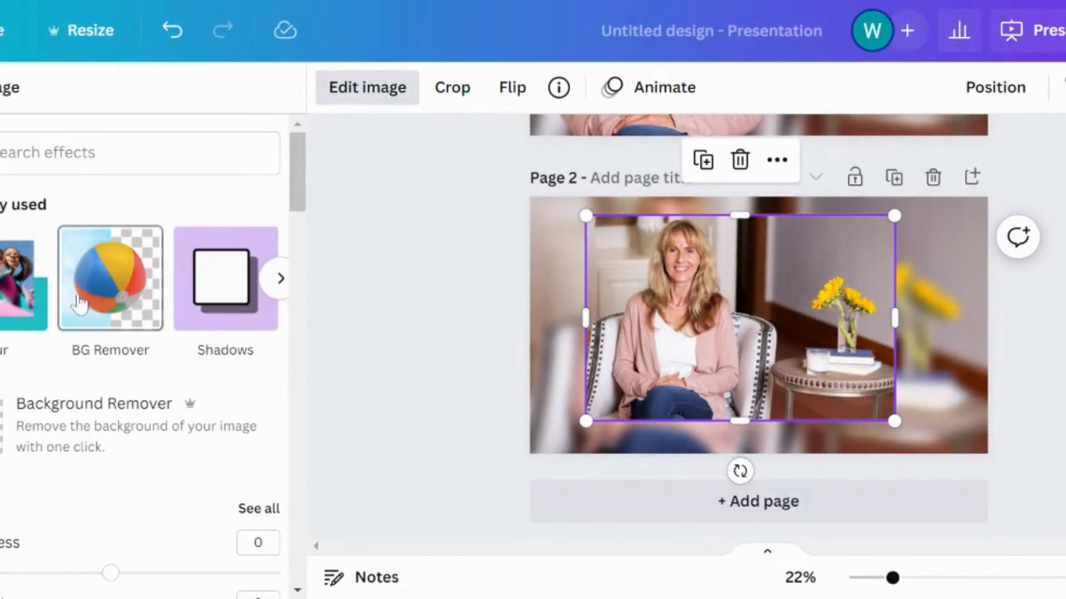
click(105, 283)
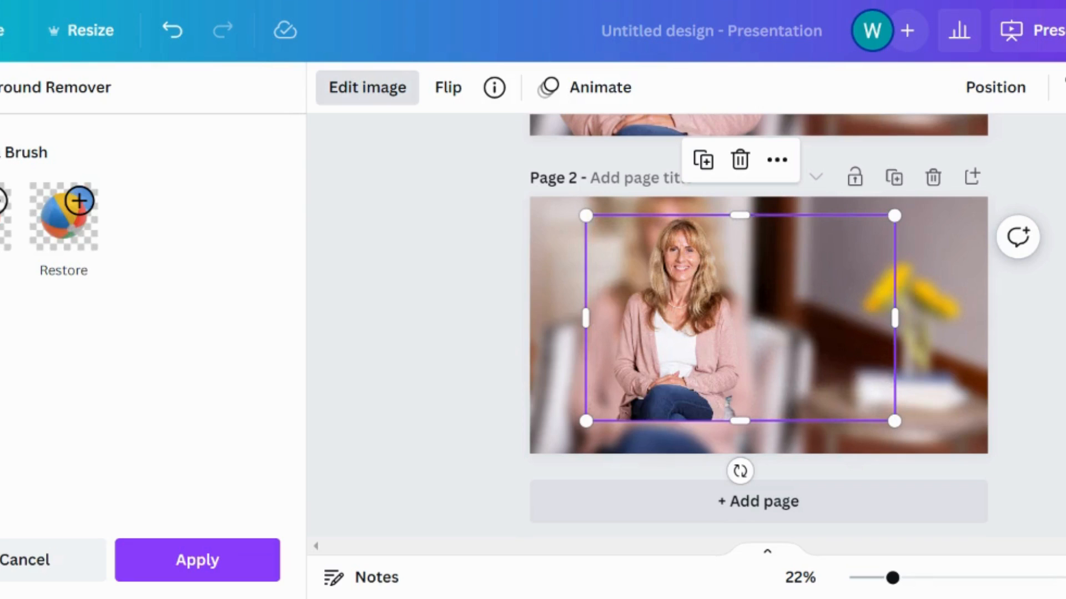
drag(891, 319, 746, 336)
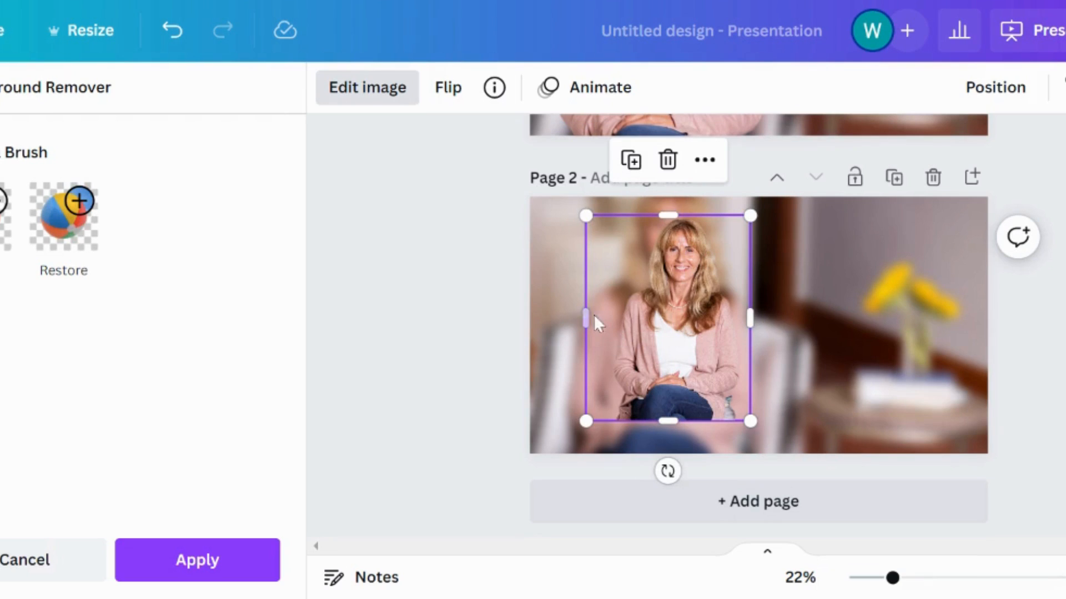
drag(587, 312, 609, 315)
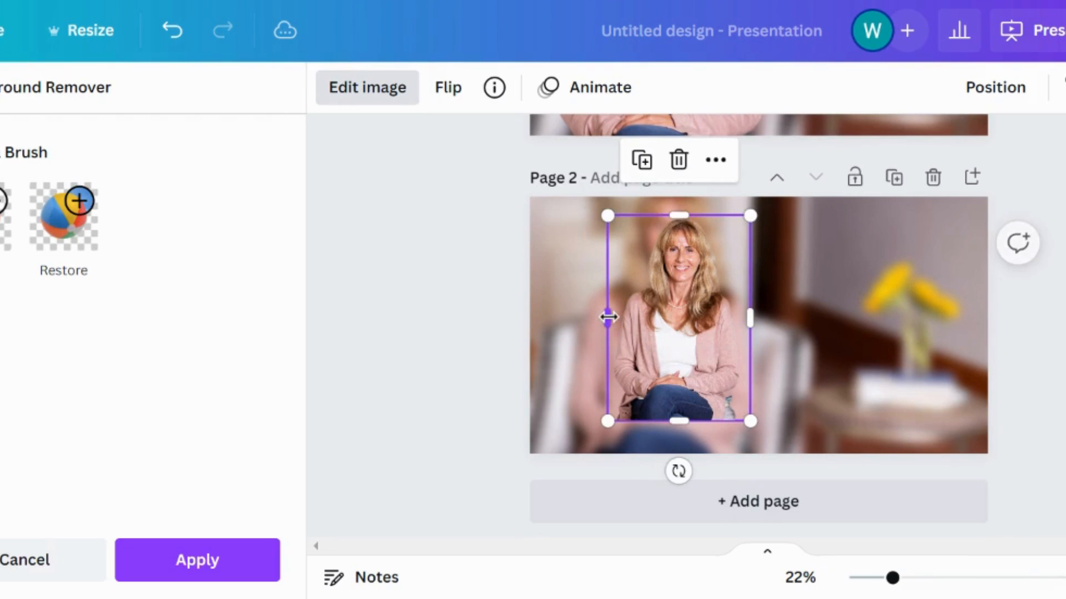
Enlarge and position the woman cutout so that it covers her blurred figure in the page 2 background
drag(668, 348, 641, 313)
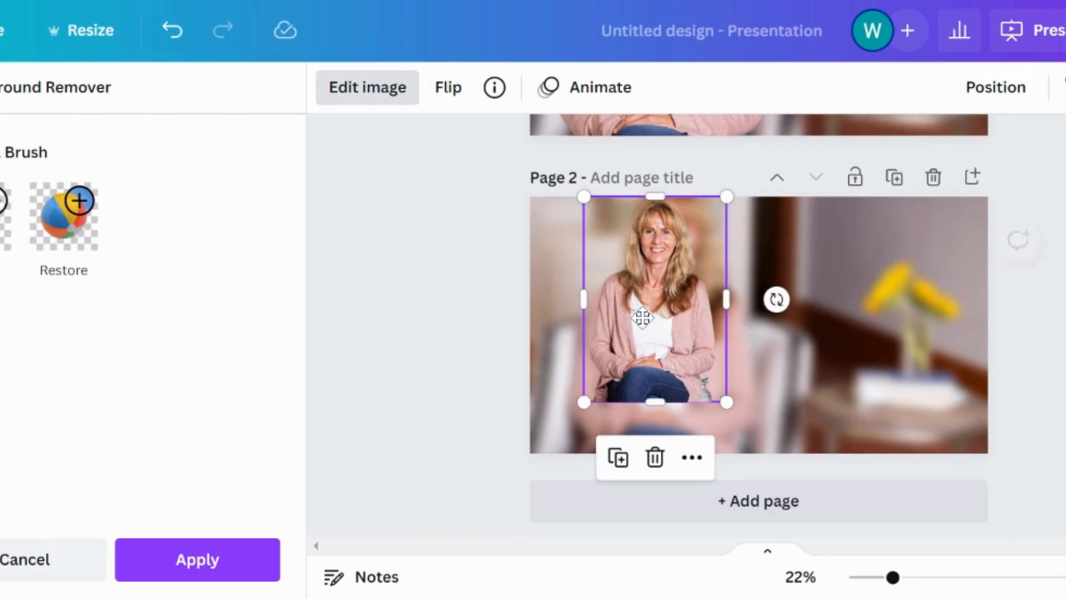
drag(727, 406, 743, 471)
drag(582, 454, 566, 475)
drag(621, 378, 622, 365)
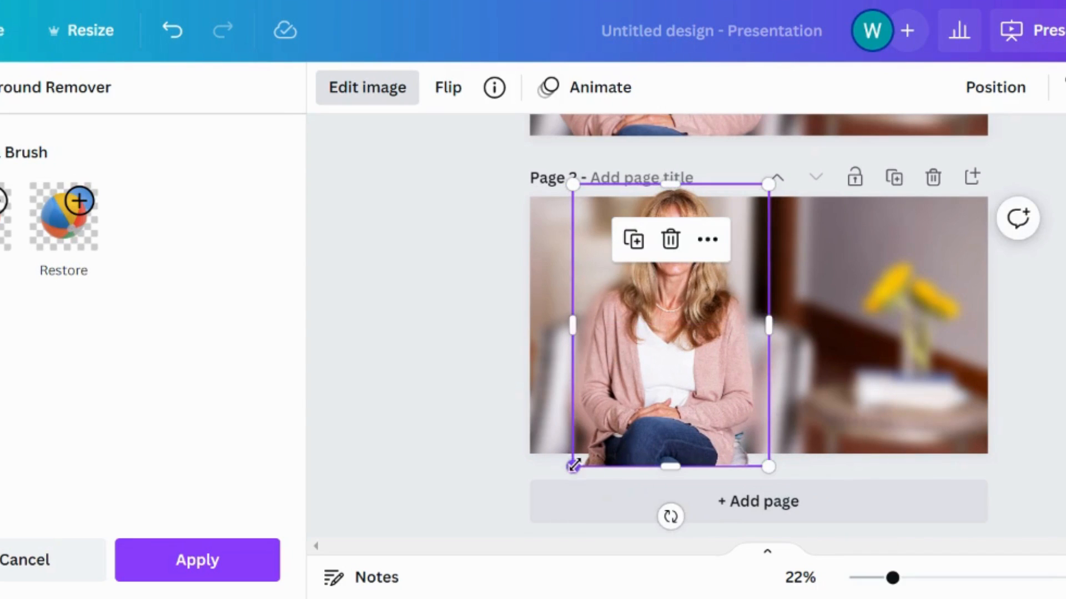
drag(570, 469, 564, 475)
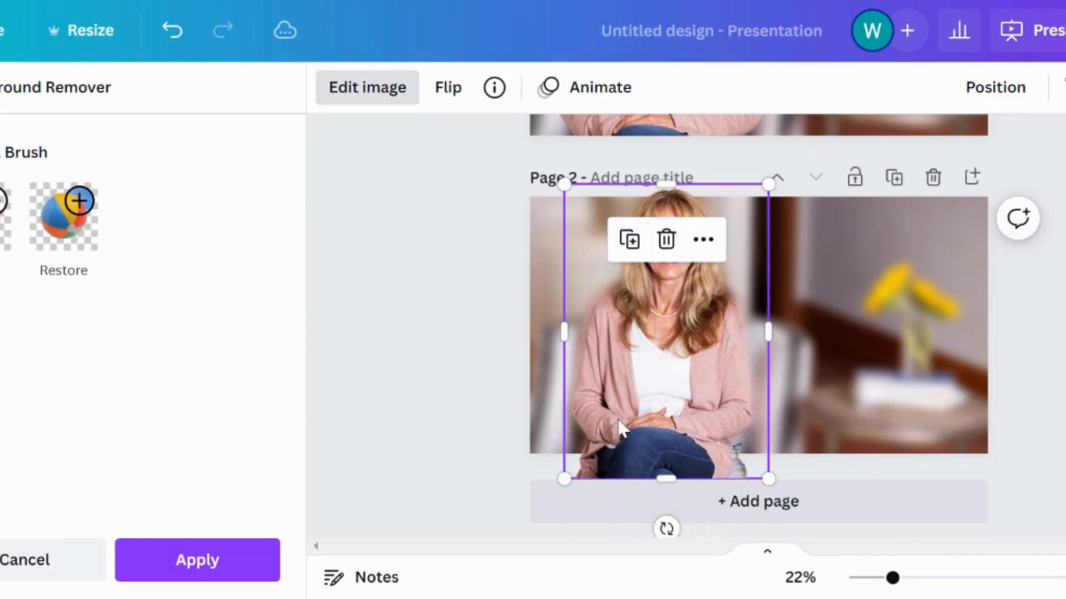
drag(625, 428, 617, 416)
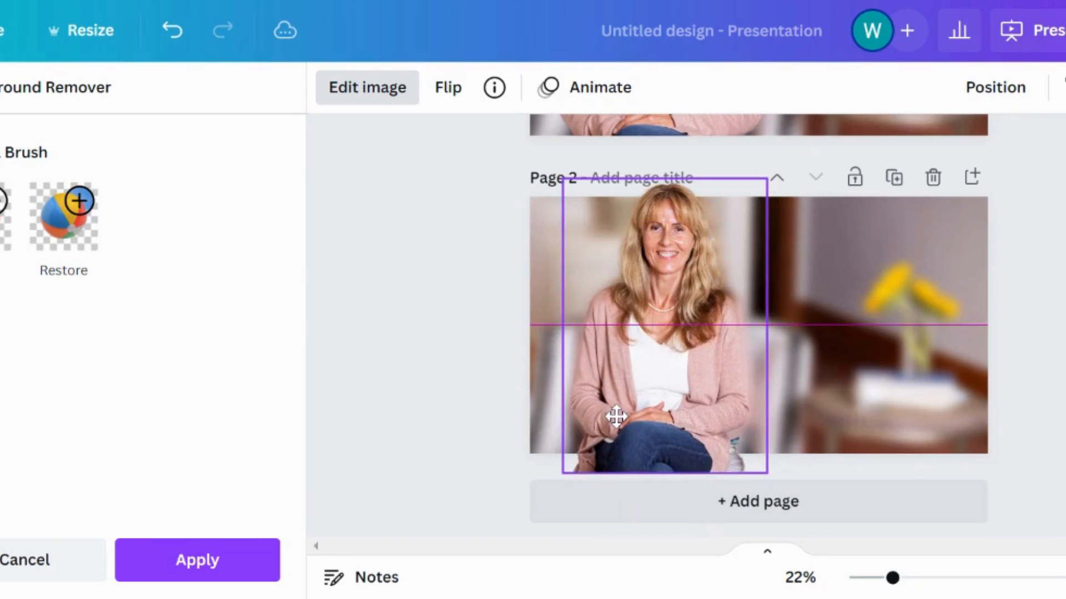
drag(616, 415, 616, 416)
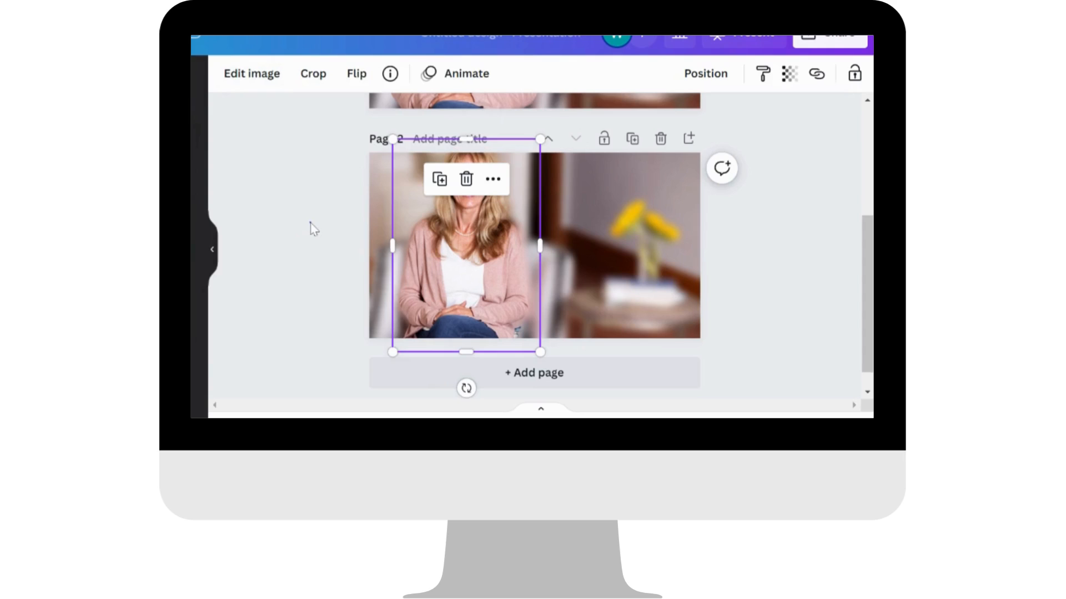
click(309, 228)
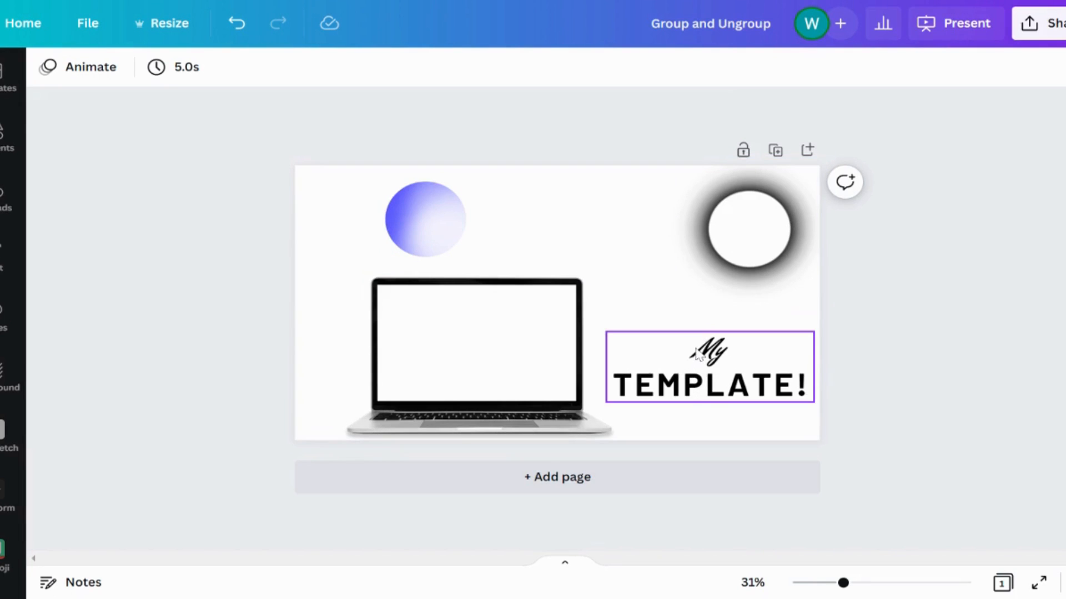
Enlarge the laptop to about 1,423 × 917 and move the blue gradient circle and "My TEMPLATE!" text onto its screen
click(560, 370)
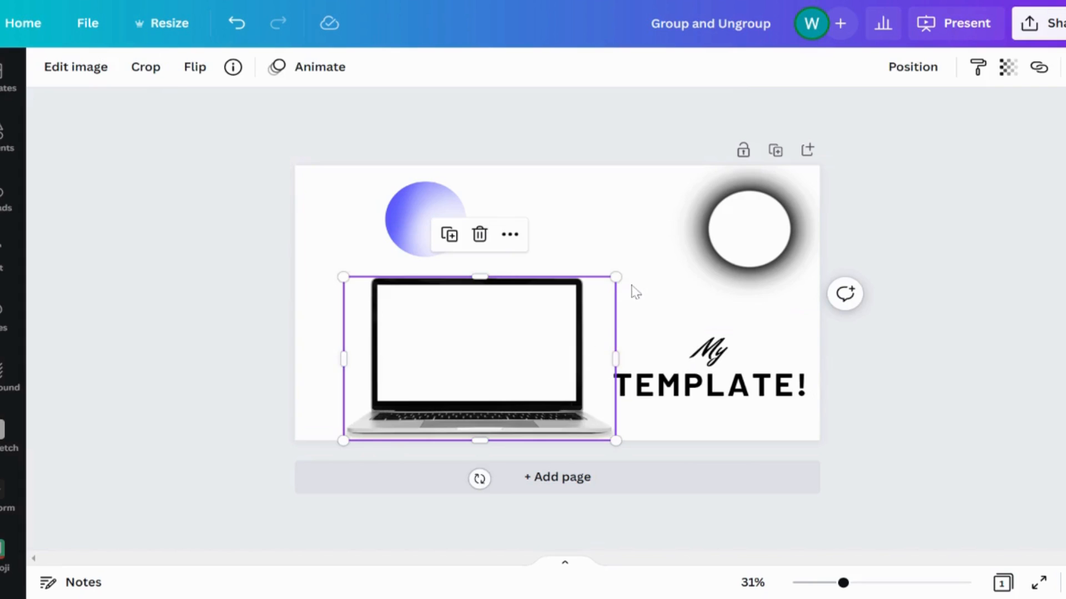
drag(617, 276, 733, 207)
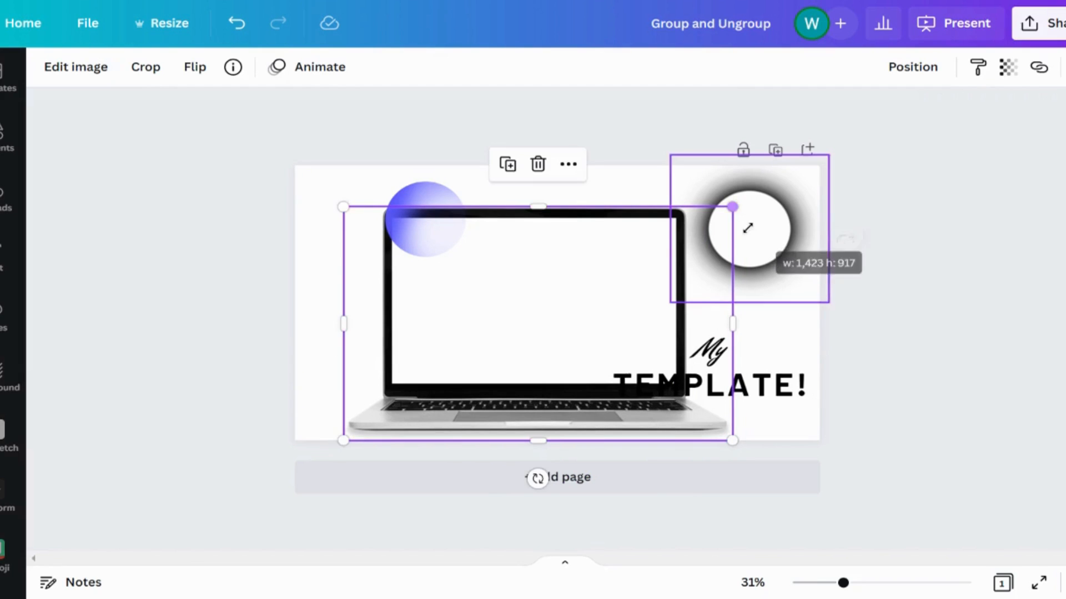
click(421, 200)
drag(422, 200, 436, 278)
drag(708, 383, 557, 323)
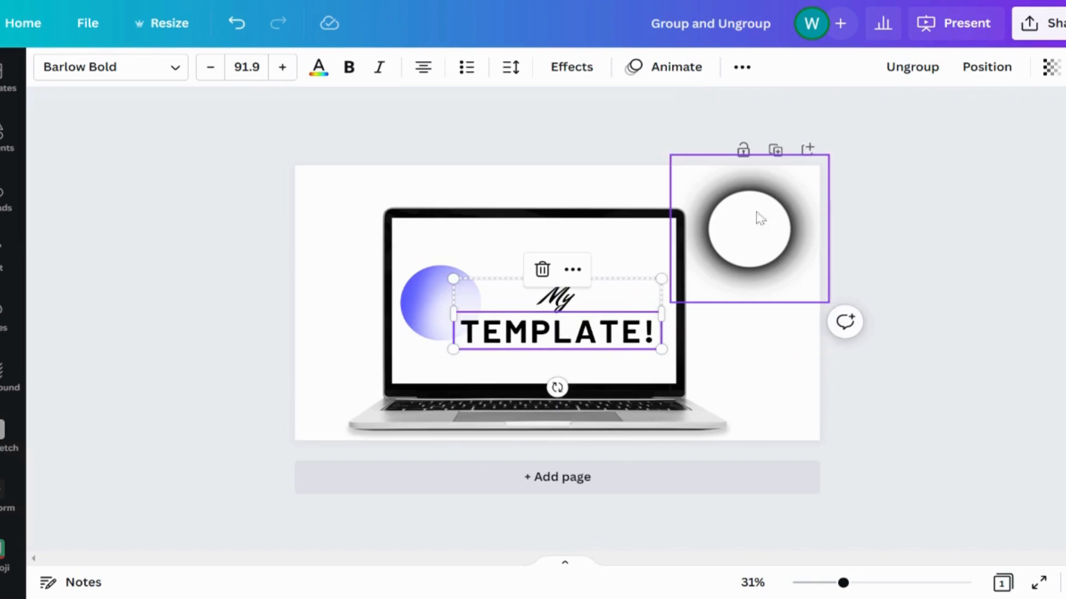
Move the white circle with the black glow onto the laptop screen, enlarge it and centre it around the "My TEMPLATE!" text
drag(799, 222, 554, 269)
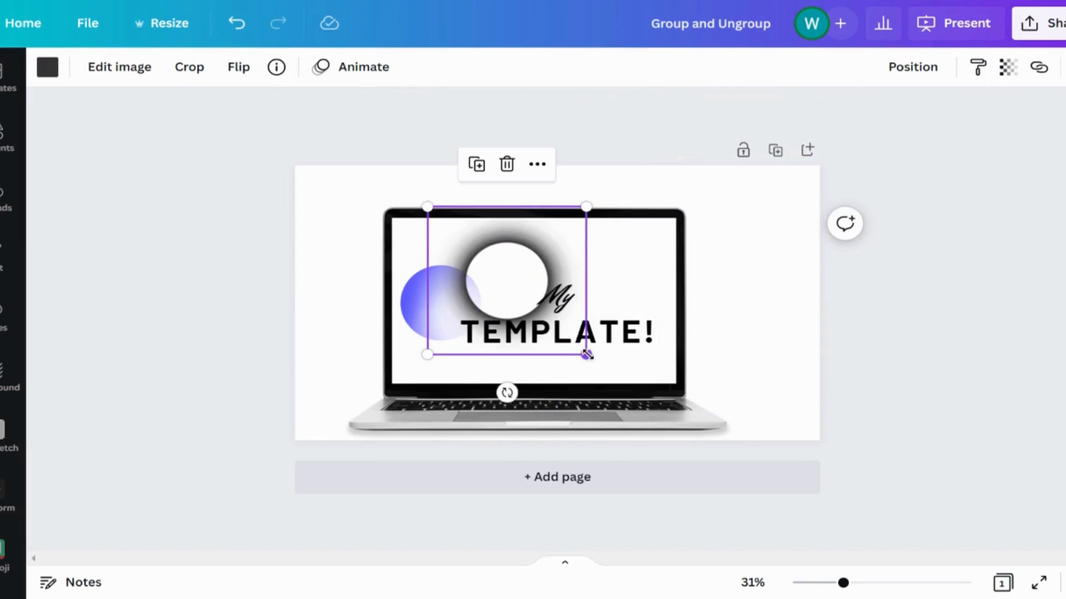
drag(586, 354, 721, 385)
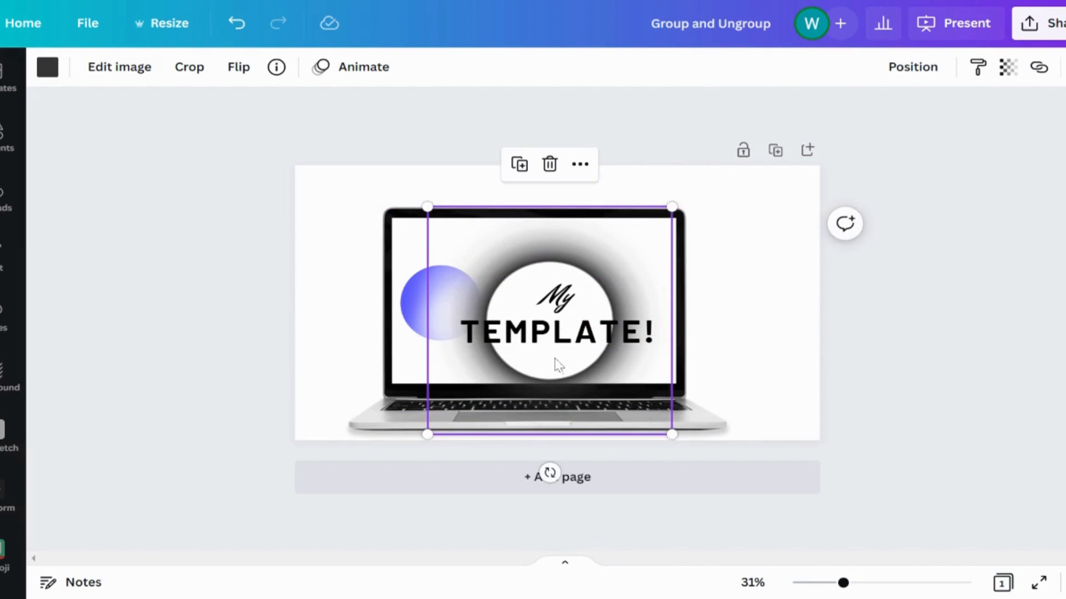
drag(558, 365, 558, 348)
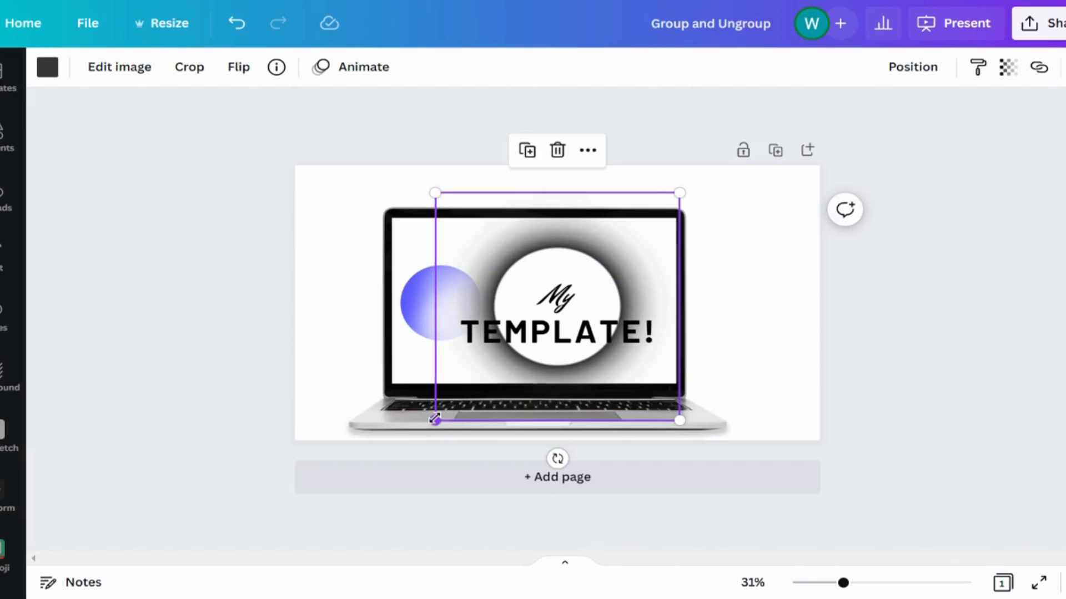
drag(435, 420, 349, 502)
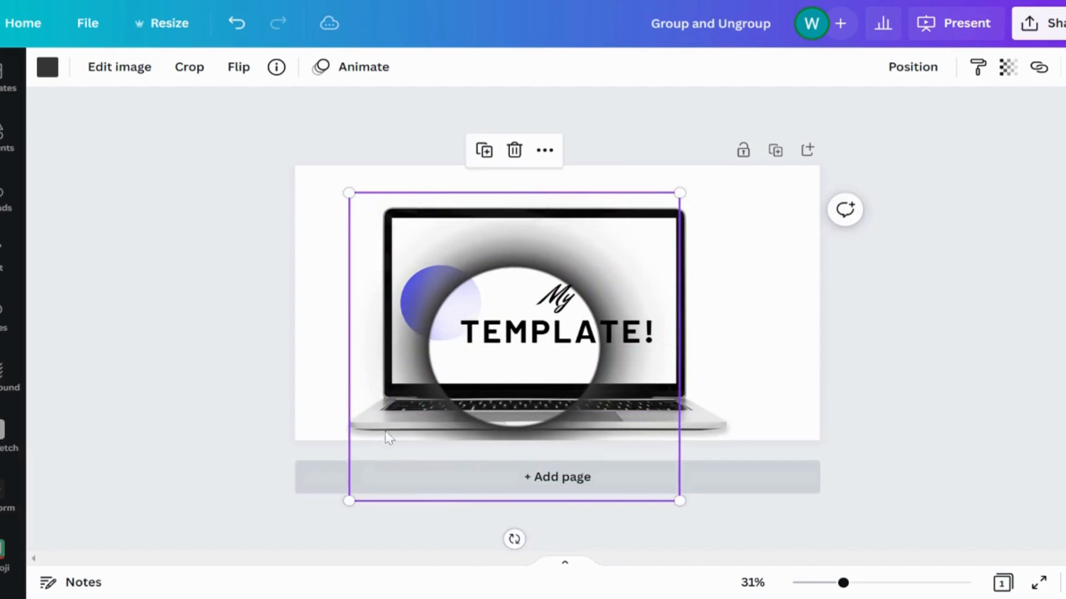
drag(478, 383, 493, 340)
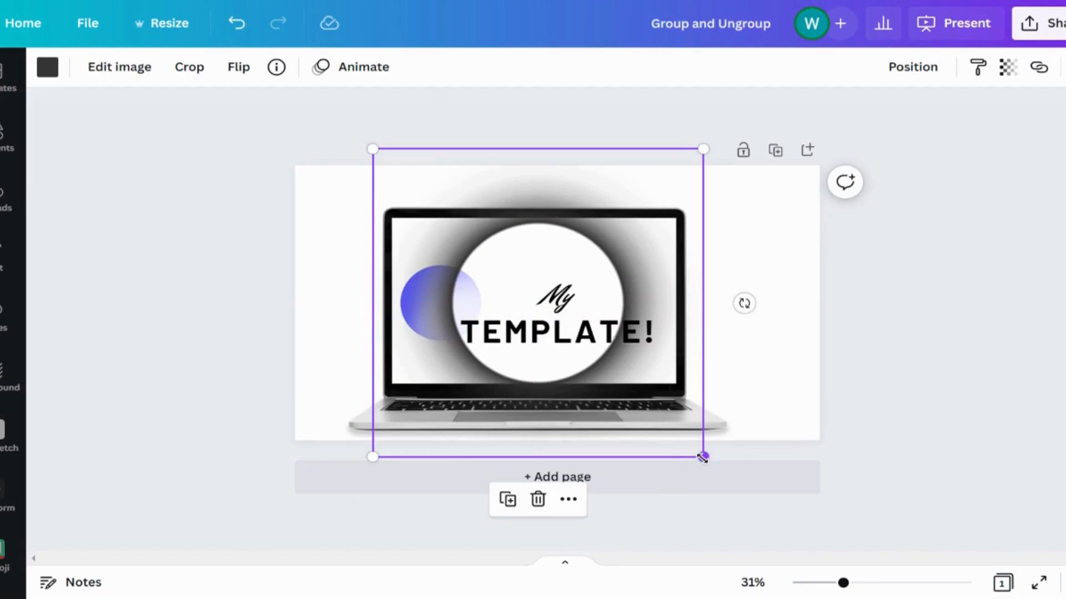
drag(724, 467, 785, 523)
drag(611, 392, 599, 374)
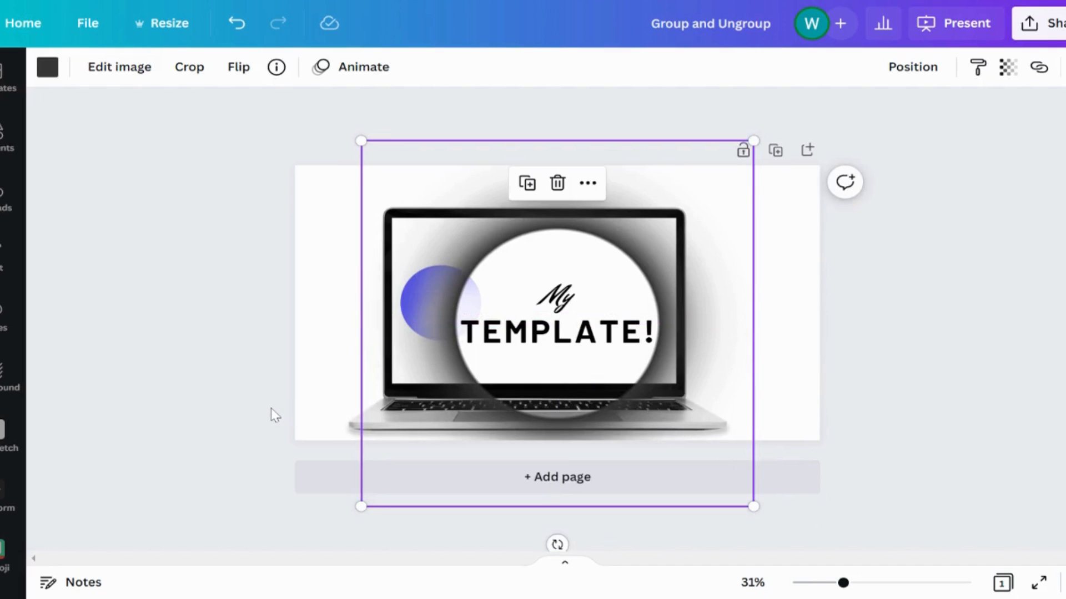
click(302, 371)
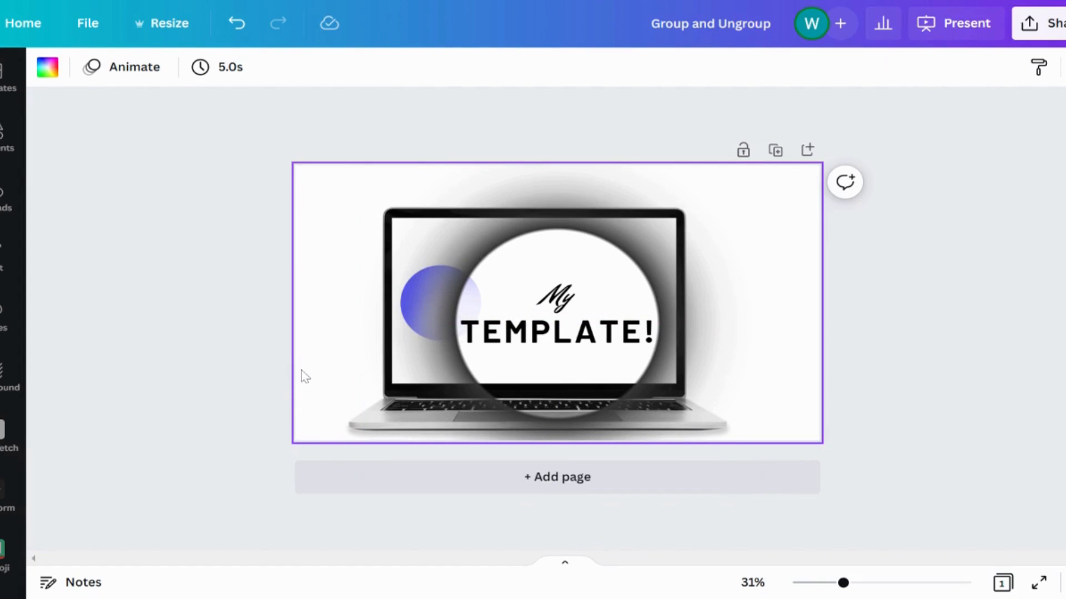
Shrink the glowing circle slightly and recentre it over the laptop screen
click(587, 393)
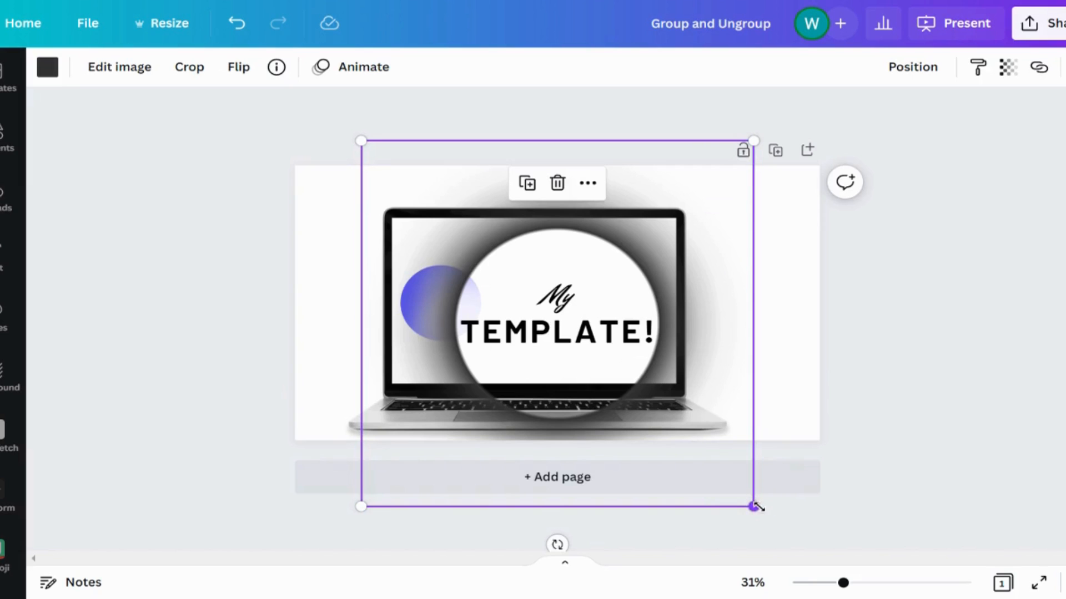
drag(755, 506, 724, 475)
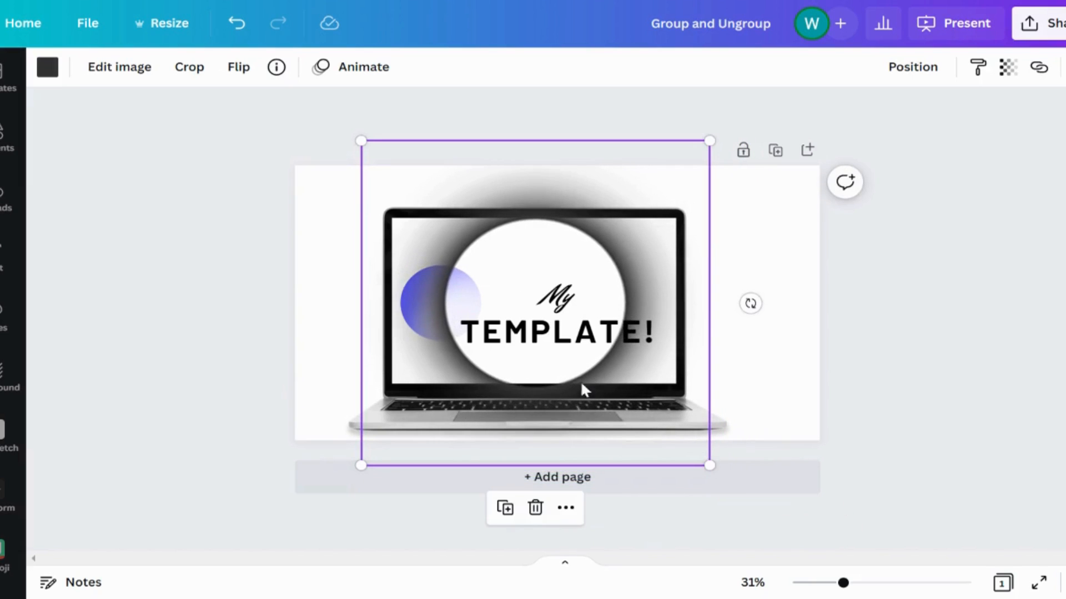
drag(566, 372, 569, 371)
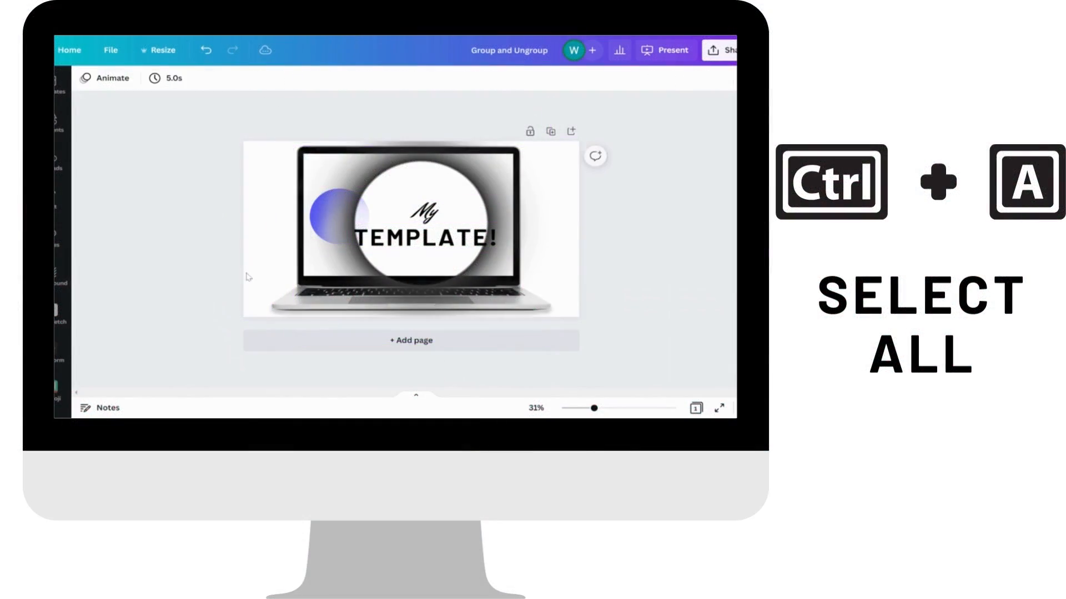
Select all elements on the page, group them and shift the group slightly sideways
mouse_move(314, 289)
mouse_down()
mouse_move(367, 277)
mouse_move(327, 298)
mouse_move(312, 291)
mouse_up()
right_click(355, 245)
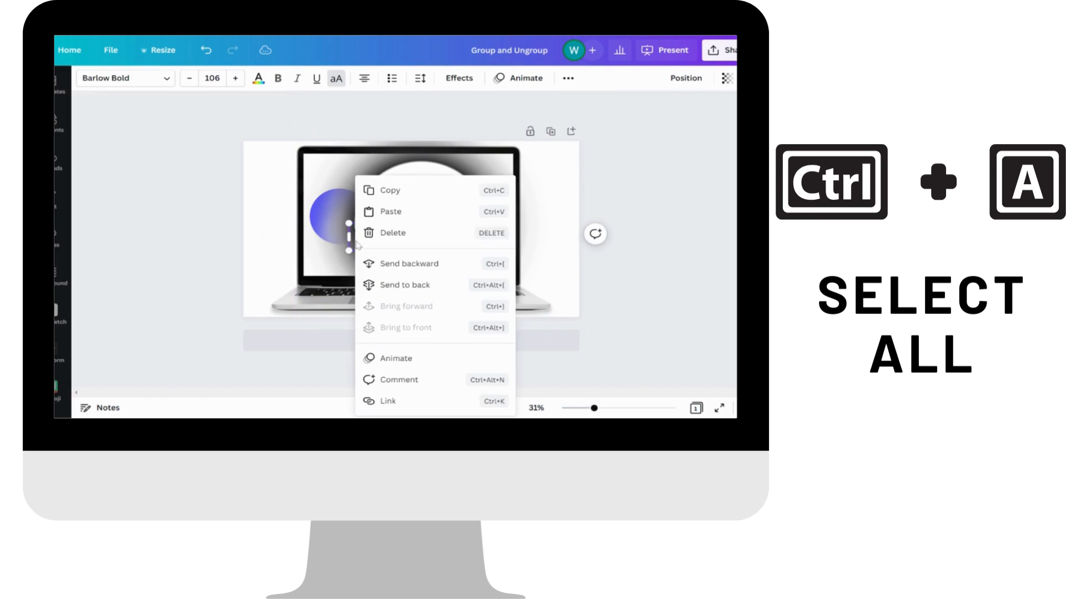
click(321, 249)
key(ctrl+a)
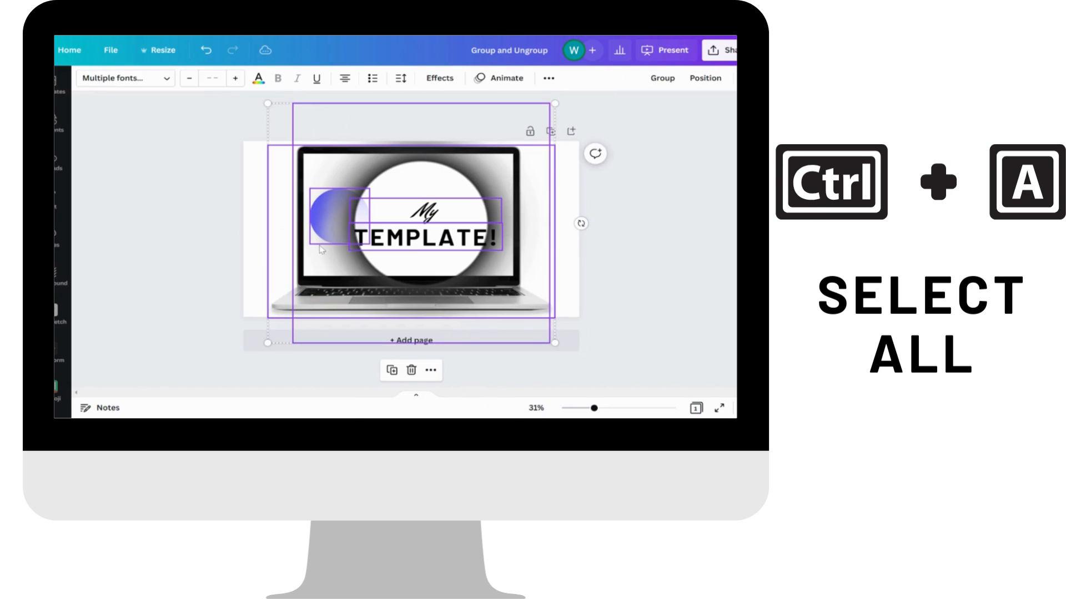
right_click(321, 249)
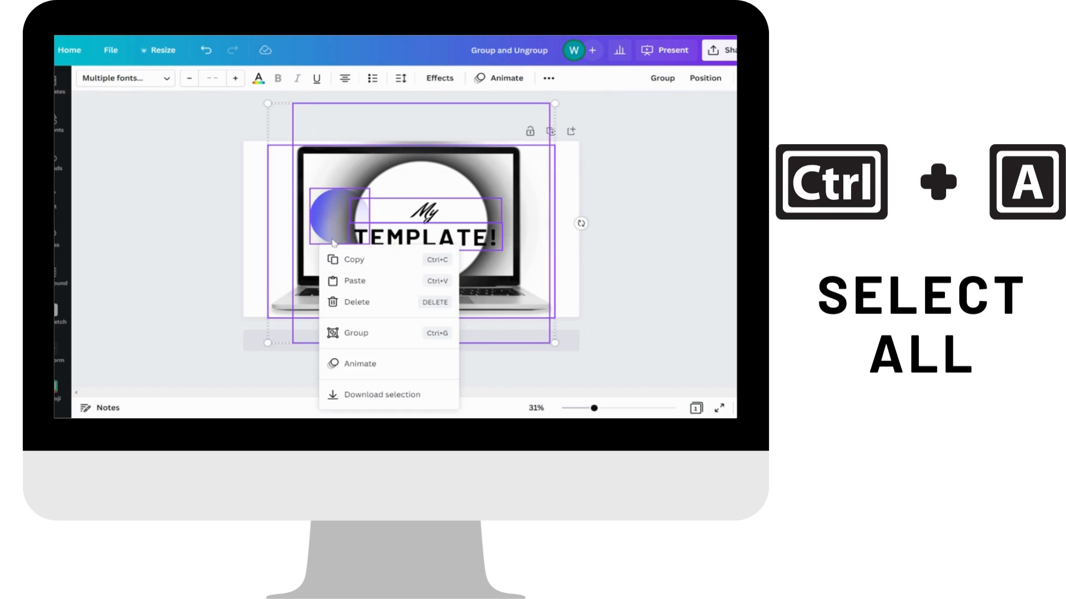
click(356, 333)
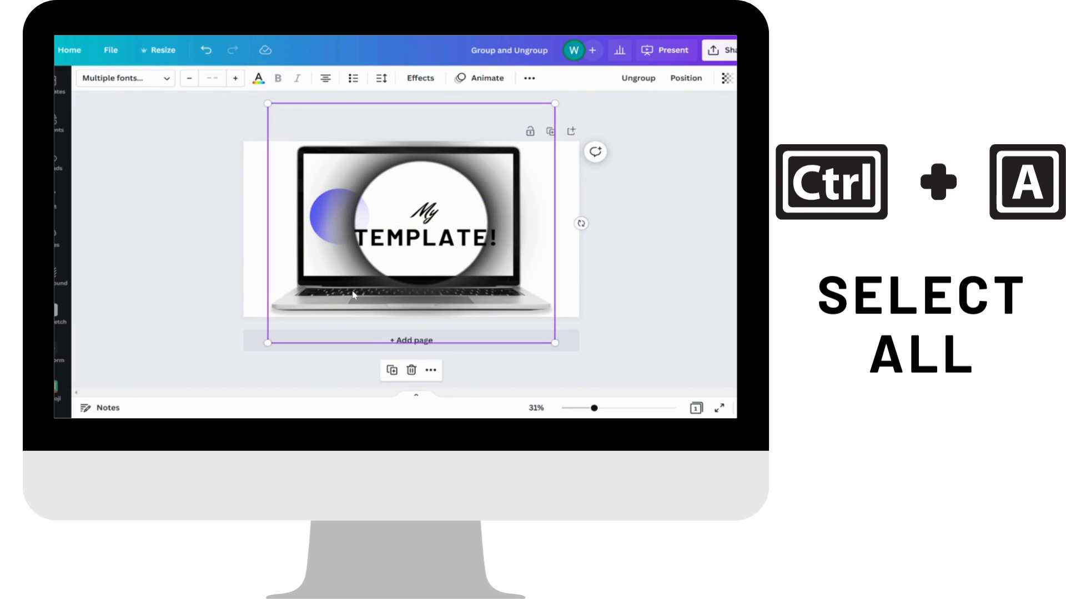
mouse_move(364, 292)
mouse_down()
mouse_move(411, 248)
mouse_move(362, 298)
mouse_move(366, 288)
mouse_up()
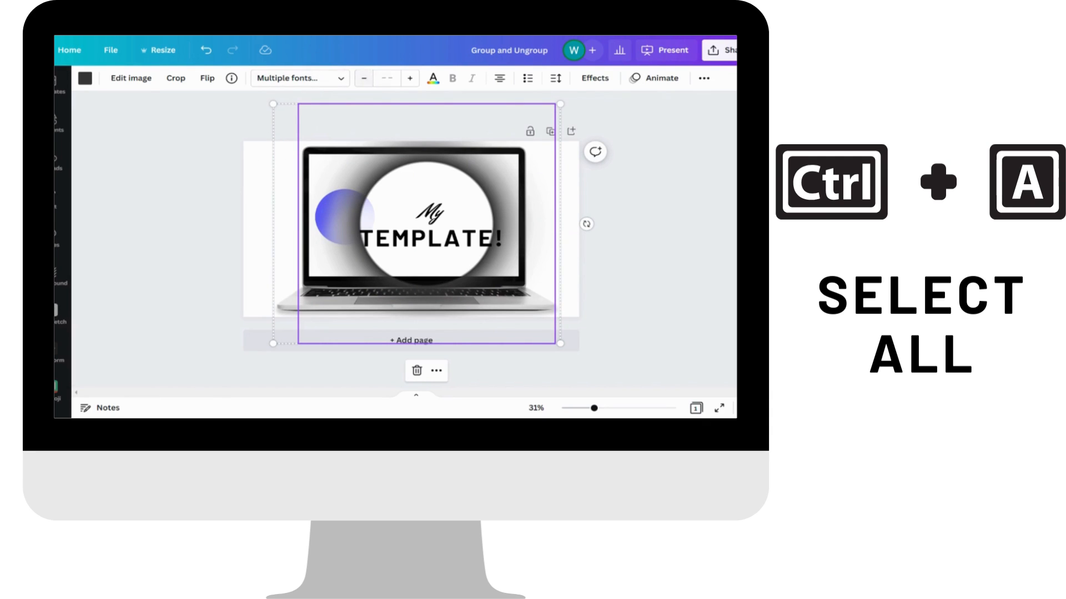
Ungroup the laptop composition into its separate elements and clear the selection
click(360, 244)
right_click(466, 256)
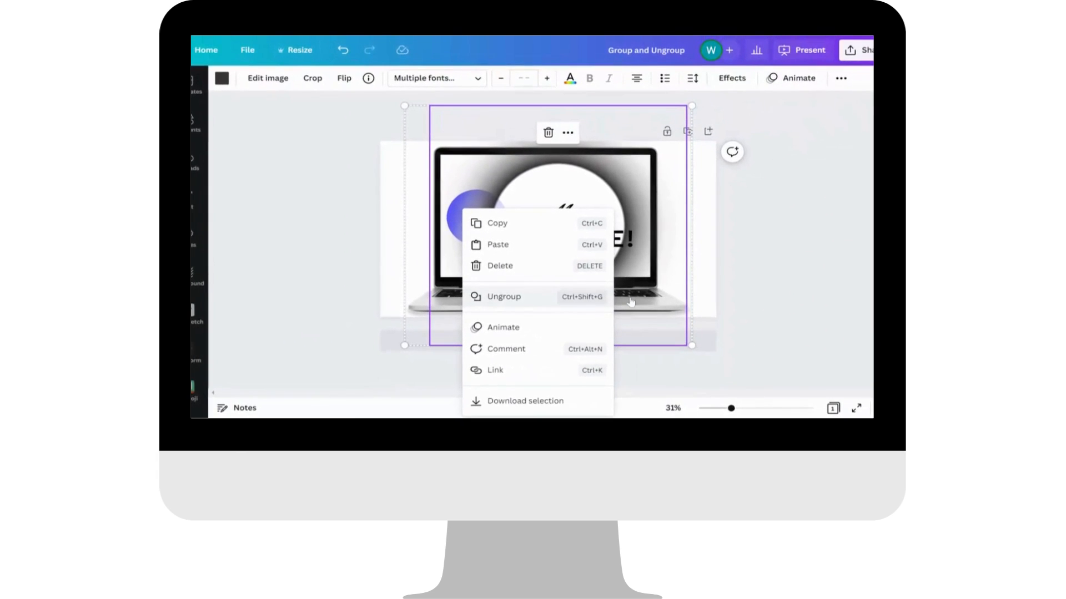
click(571, 299)
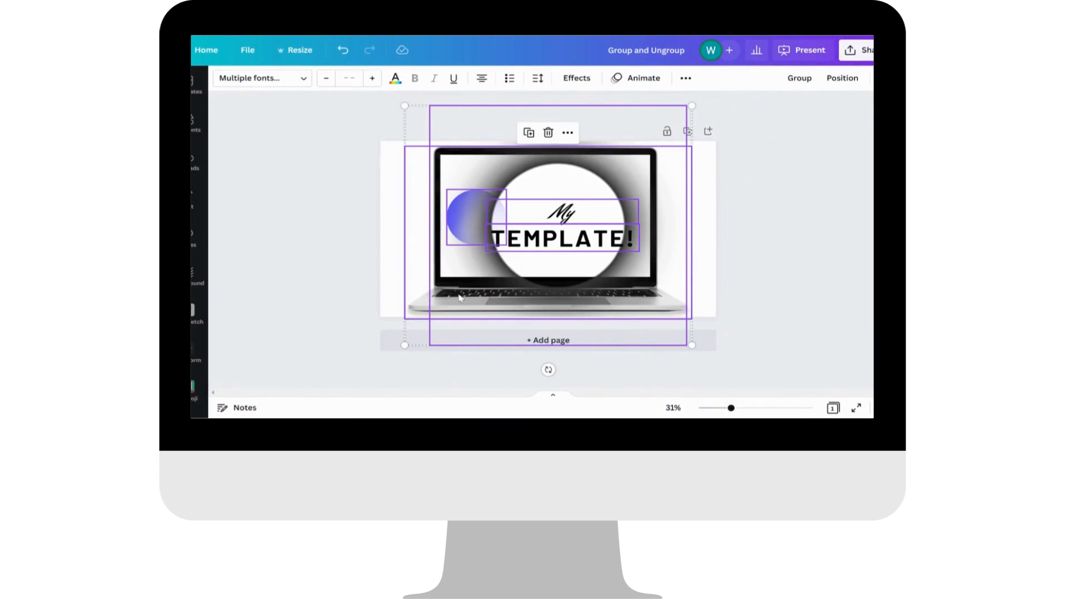
click(388, 297)
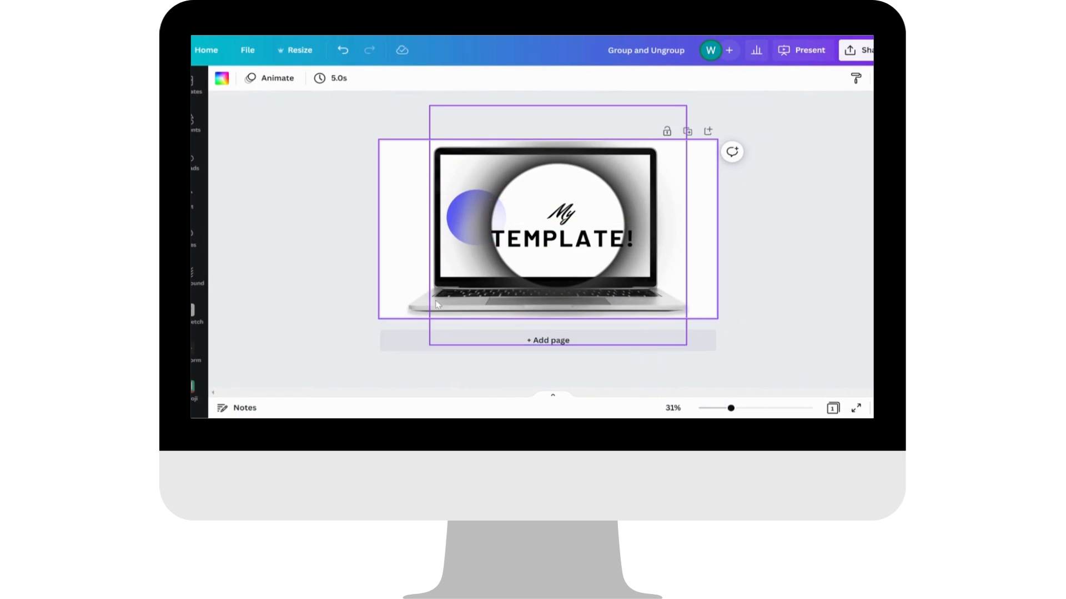
mouse_move(434, 304)
mouse_down()
mouse_move(550, 291)
mouse_move(432, 298)
mouse_up()
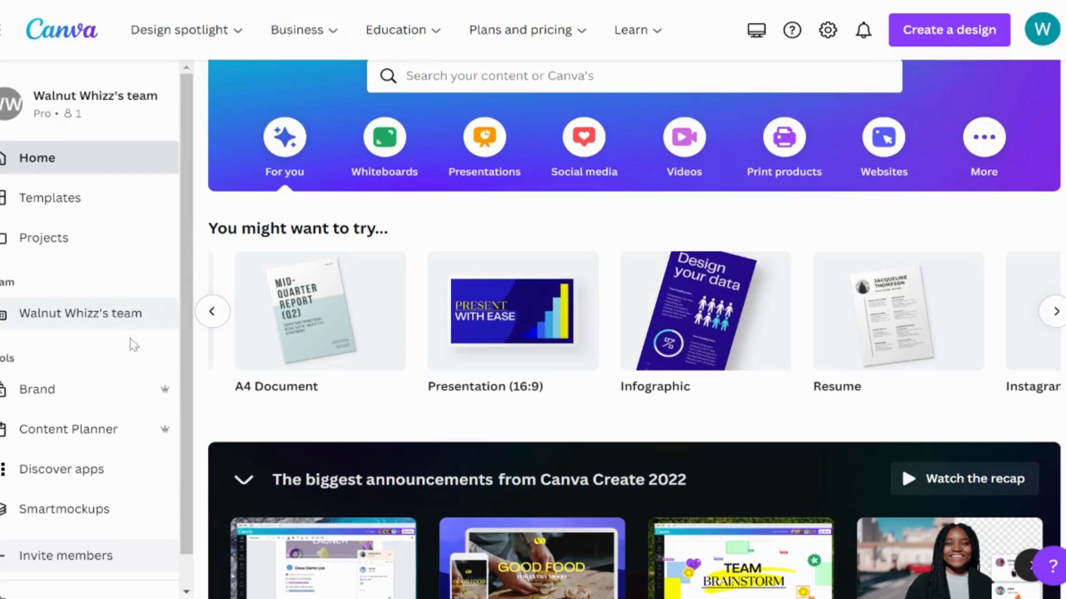
Create a blank Presentation (16:9) design
mouse_move(574, 317)
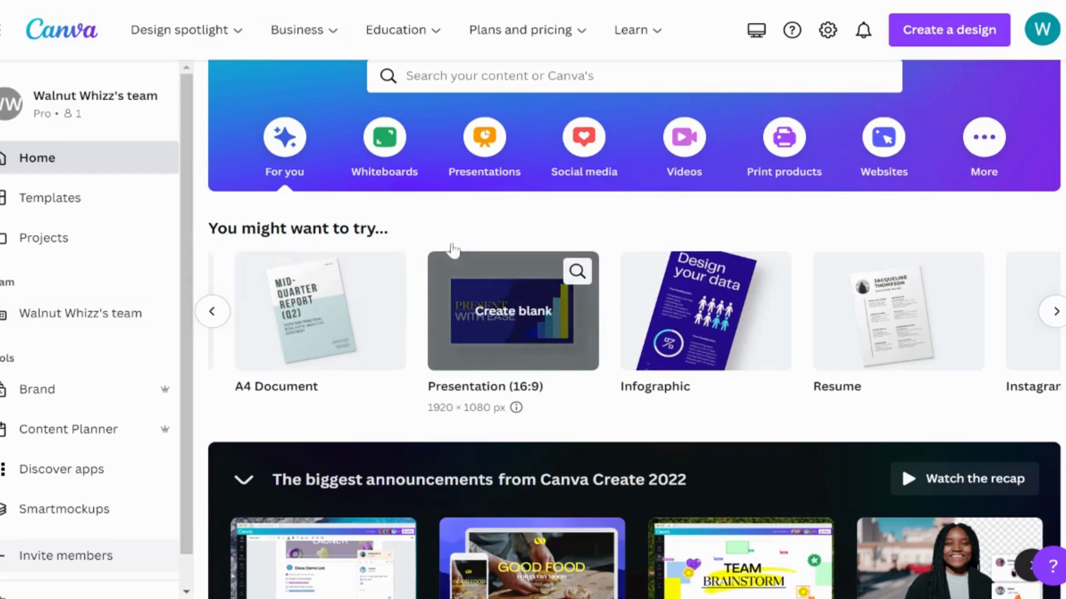
click(527, 324)
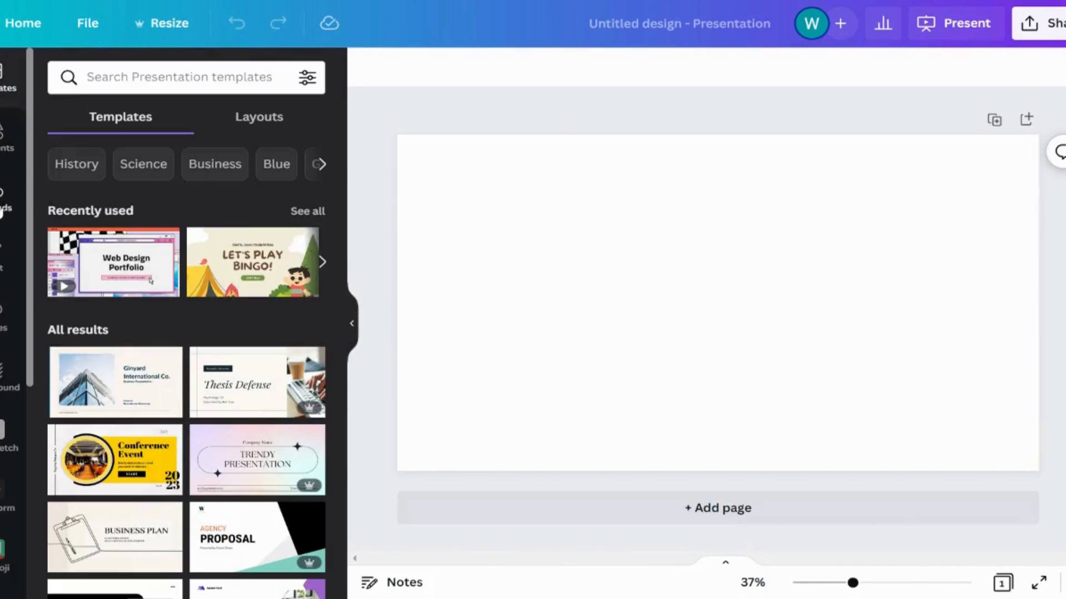
Insert the uploaded yellow lipstick showroom image and enlarge it from the page corner until it fills the page
click(8, 197)
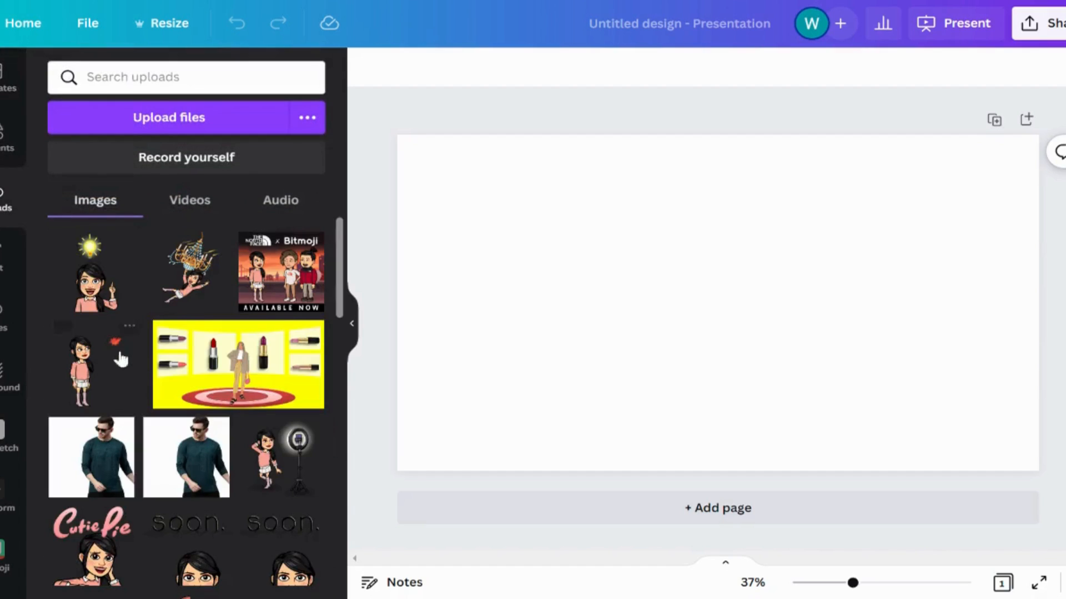
click(221, 360)
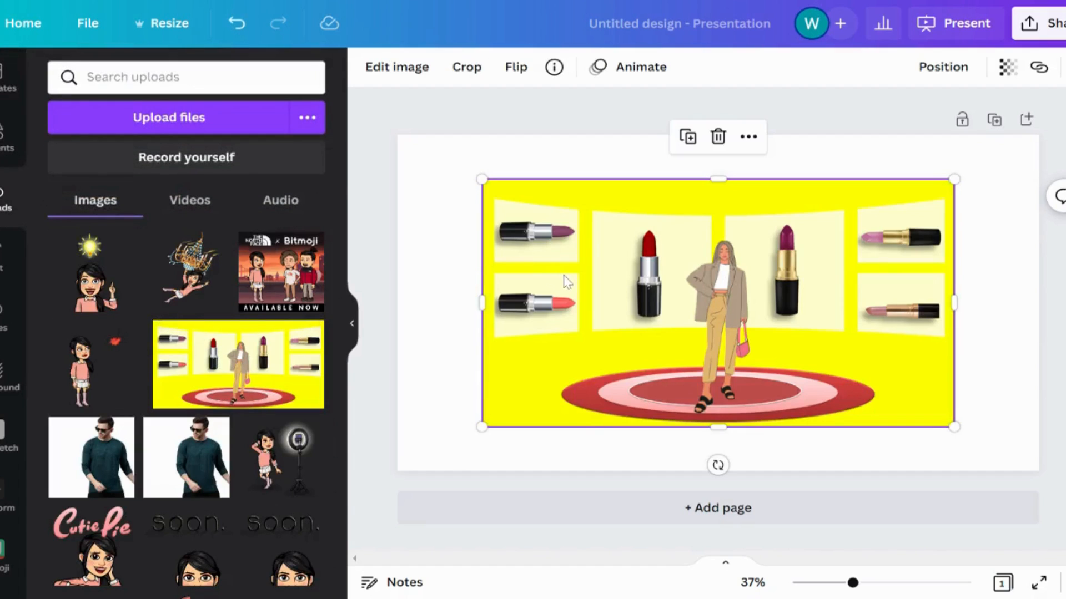
click(356, 327)
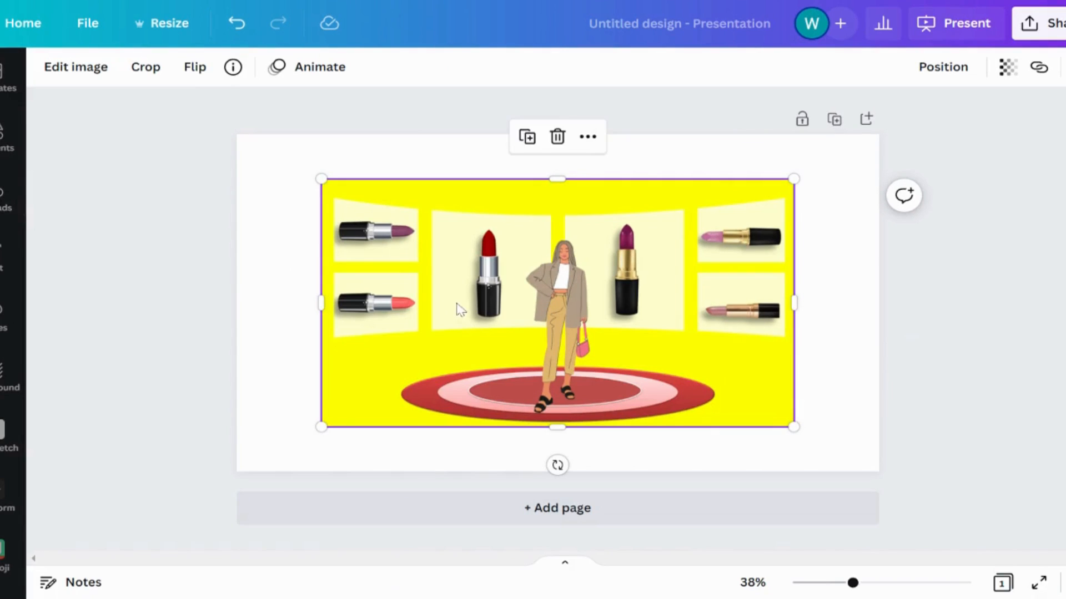
drag(461, 310, 376, 265)
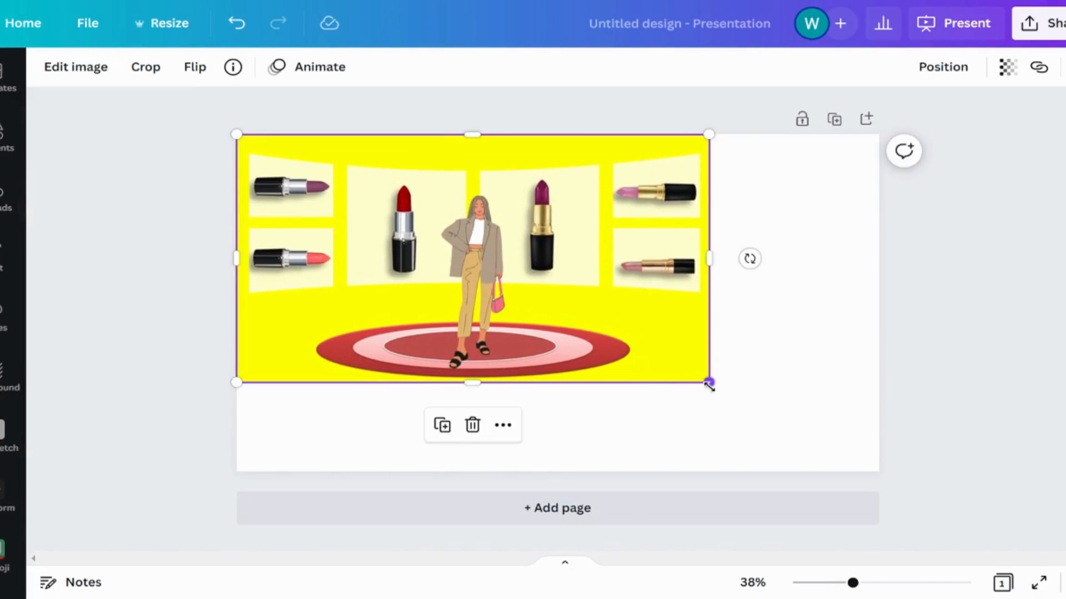
drag(710, 385, 815, 586)
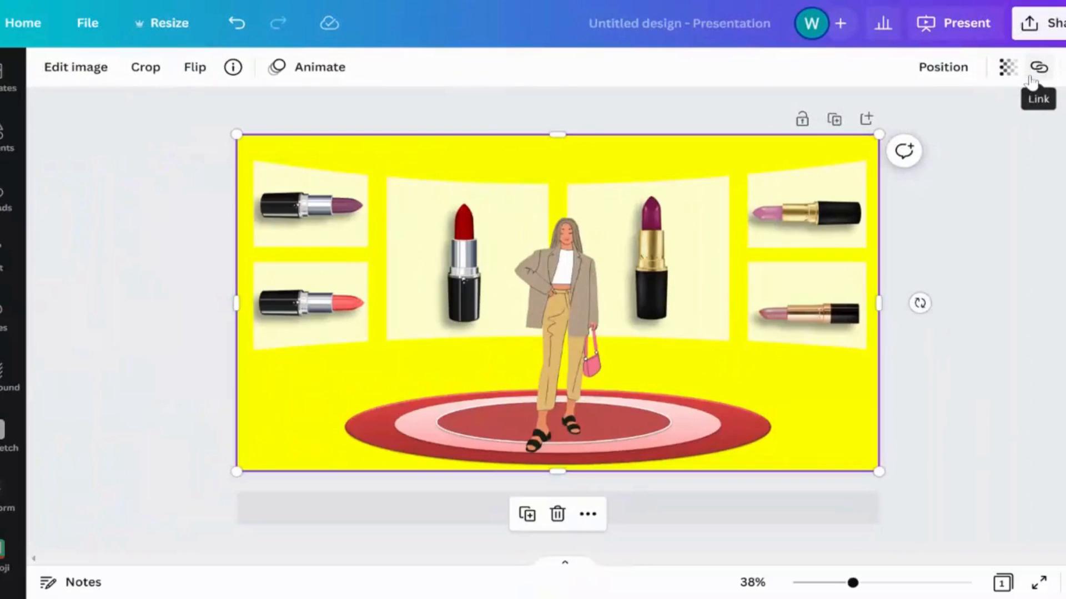
Switch to the Font of Designs YouTube channel page and copy its full web address
click(1037, 67)
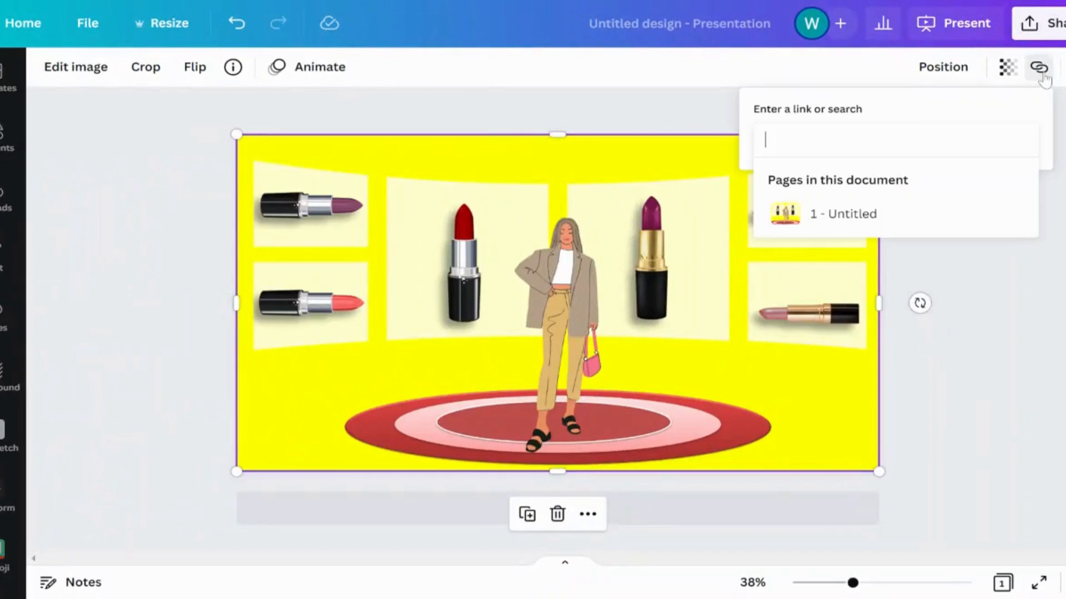
click(660, 56)
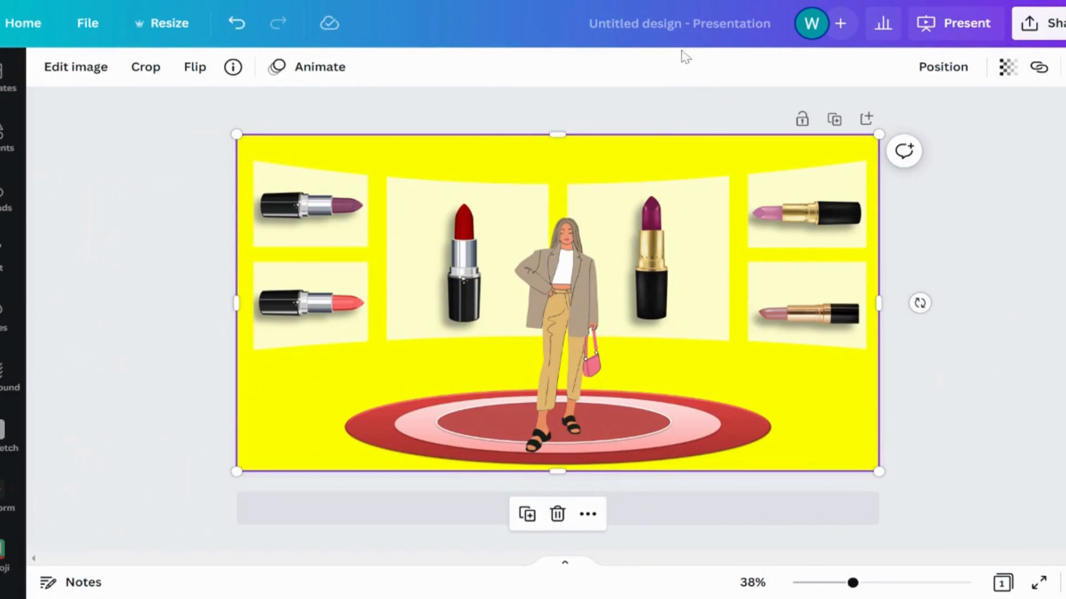
key(F11)
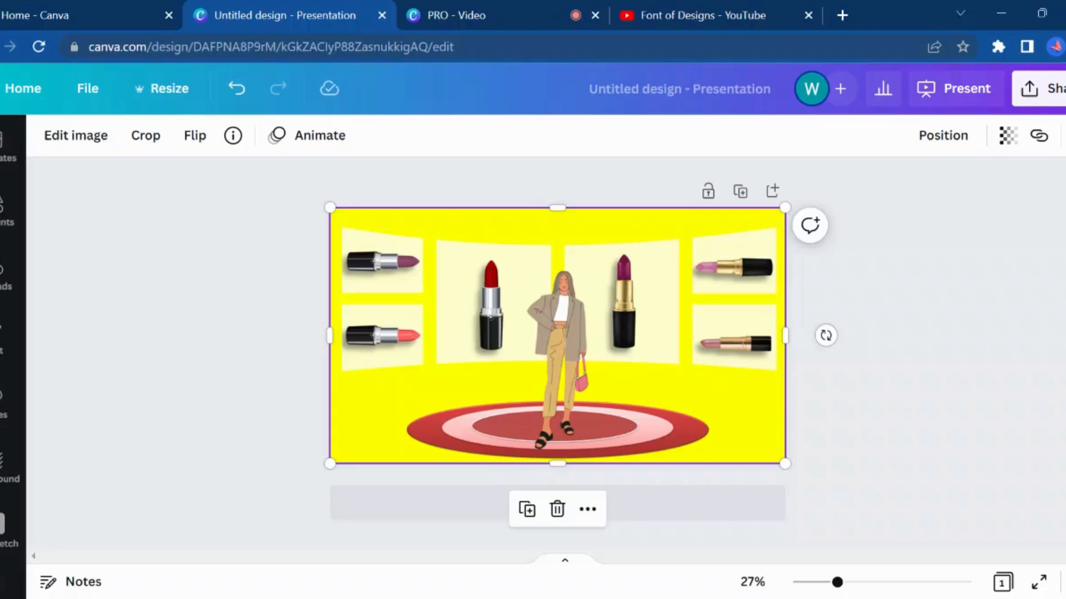
click(691, 2)
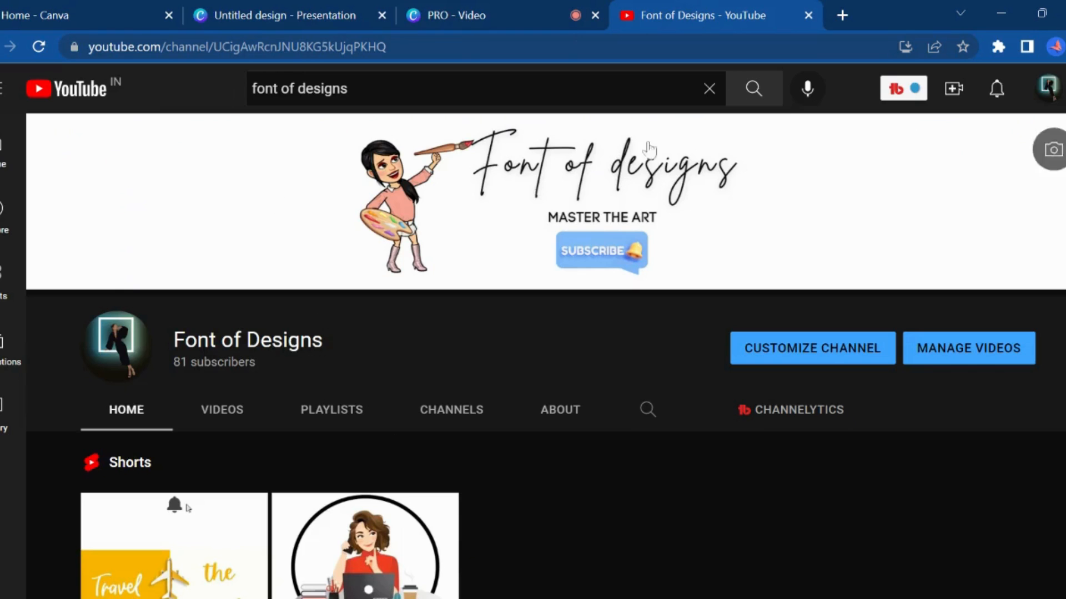
drag(89, 47, 369, 47)
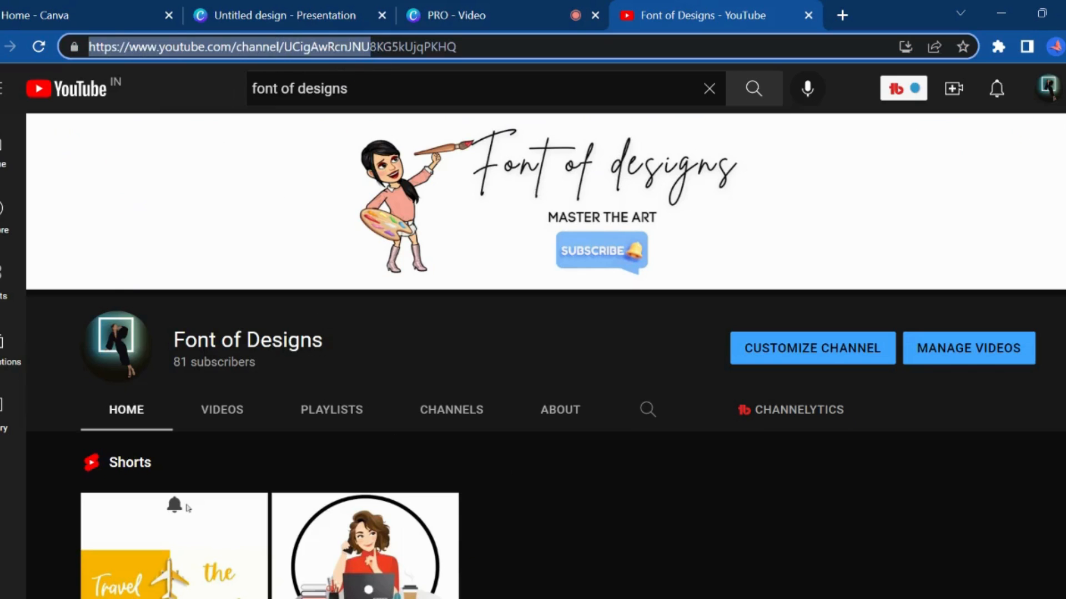
click(458, 47)
key(ctrl+a)
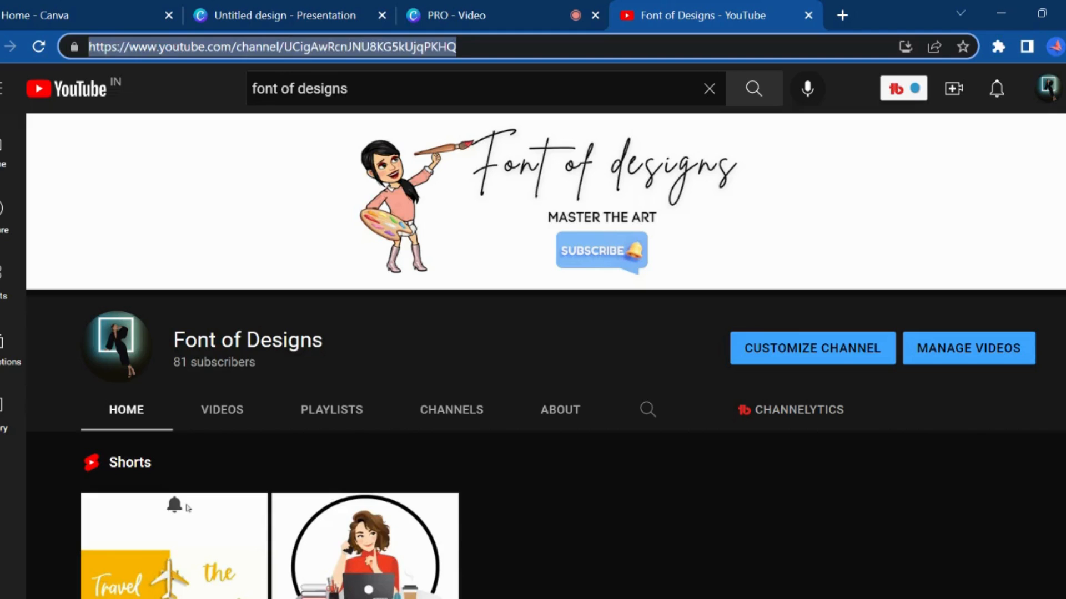
Return to the Canva presentation and link the lipstick showroom image to the copied YouTube channel address
click(221, 3)
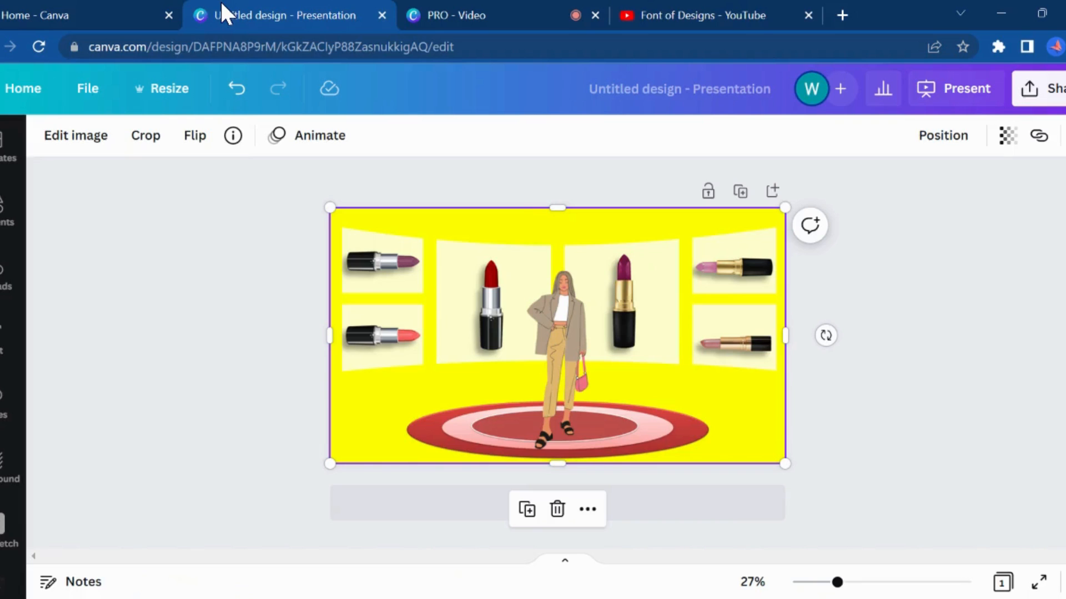
key(F11)
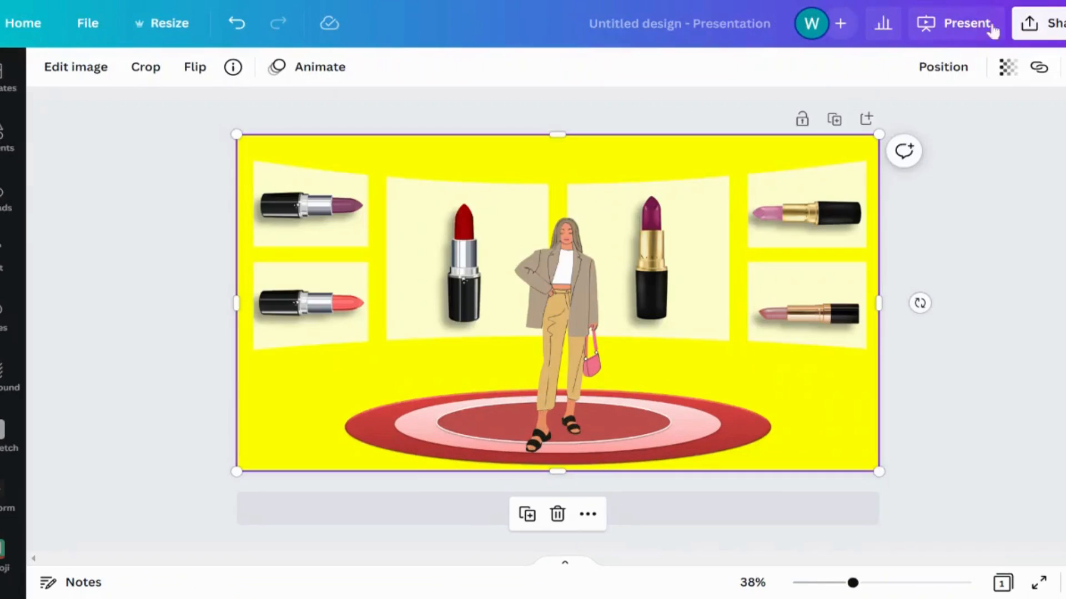
click(1037, 68)
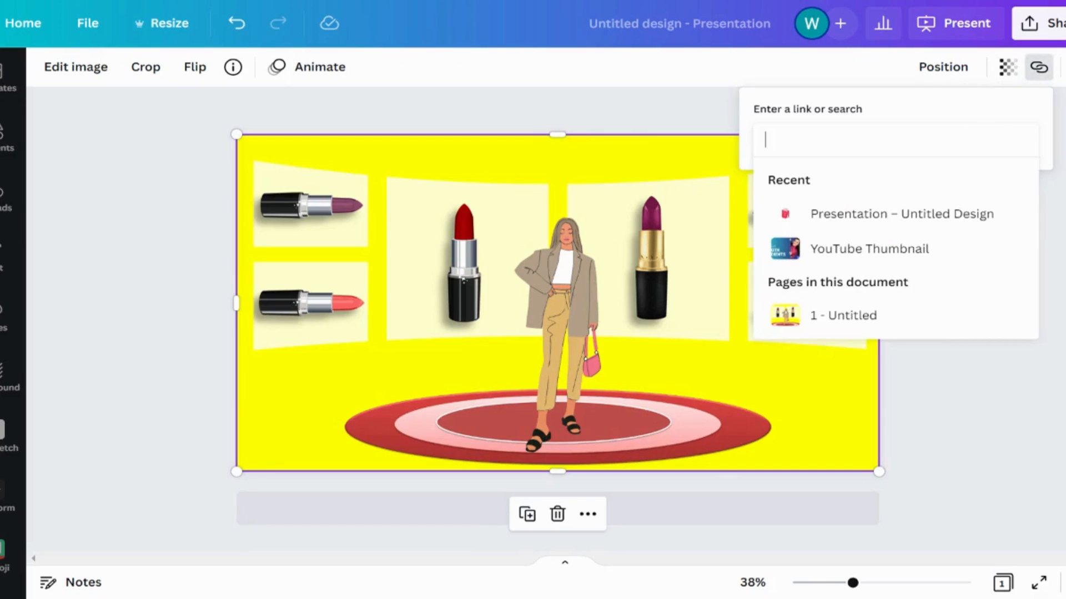
key(ctrl+v)
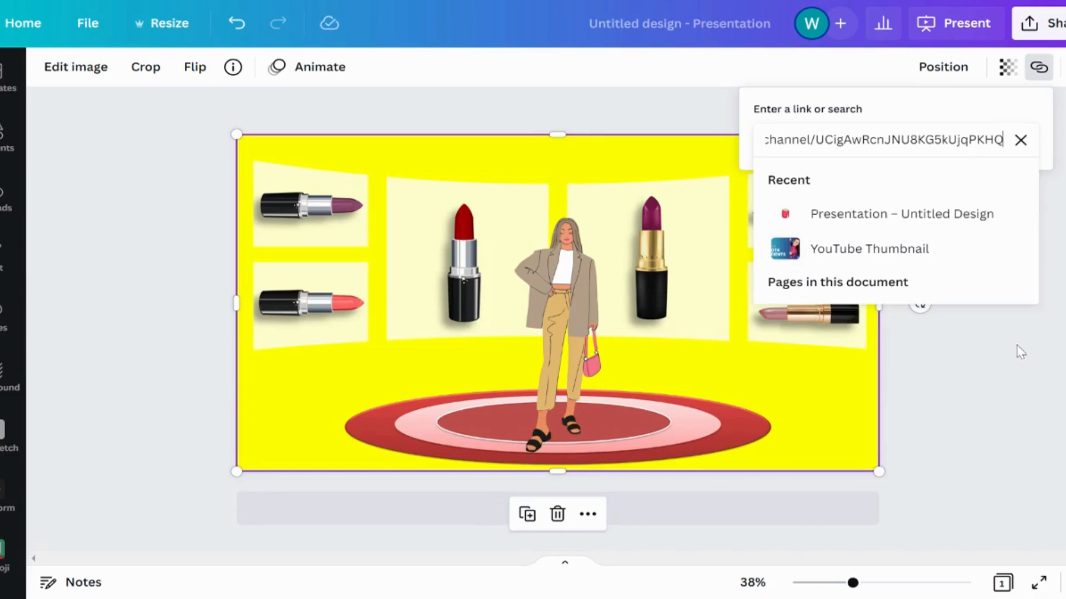
key(Return)
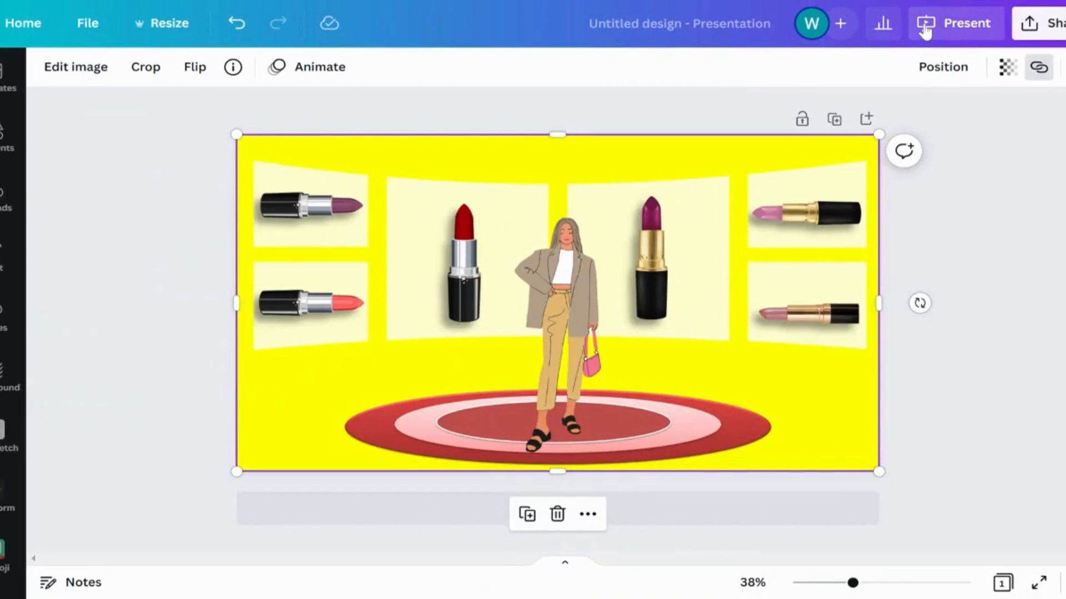
Present the design in Standard mode and follow the link on the lipstick showroom image
click(926, 27)
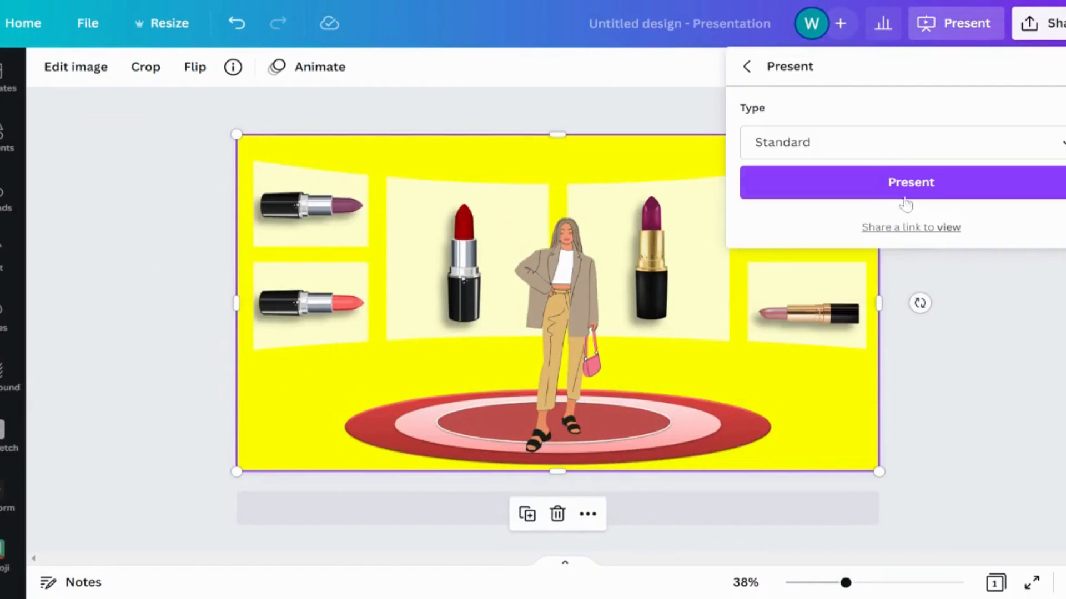
click(916, 198)
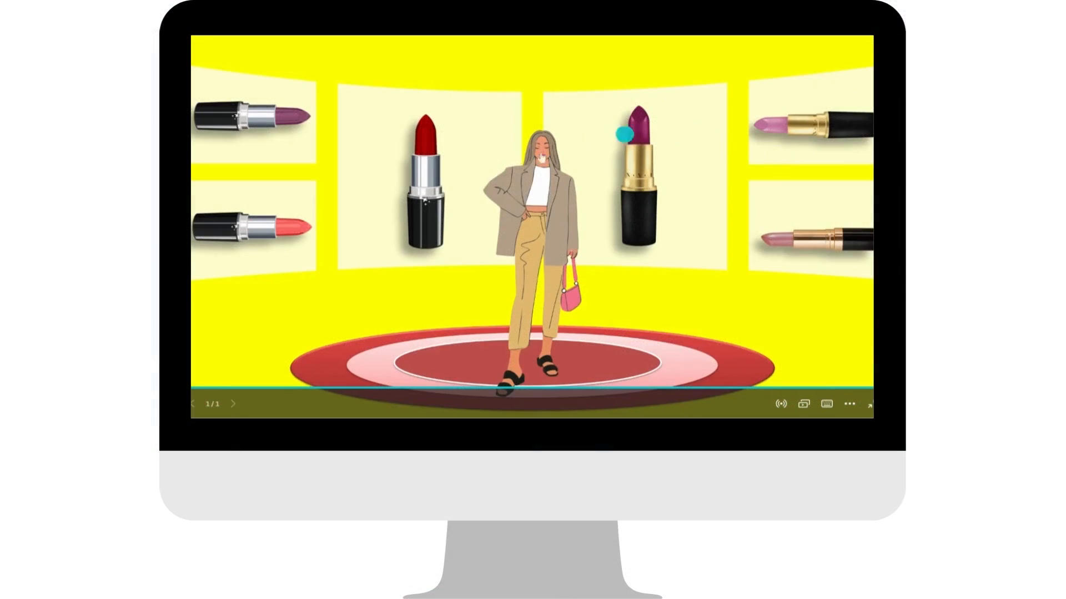
click(533, 193)
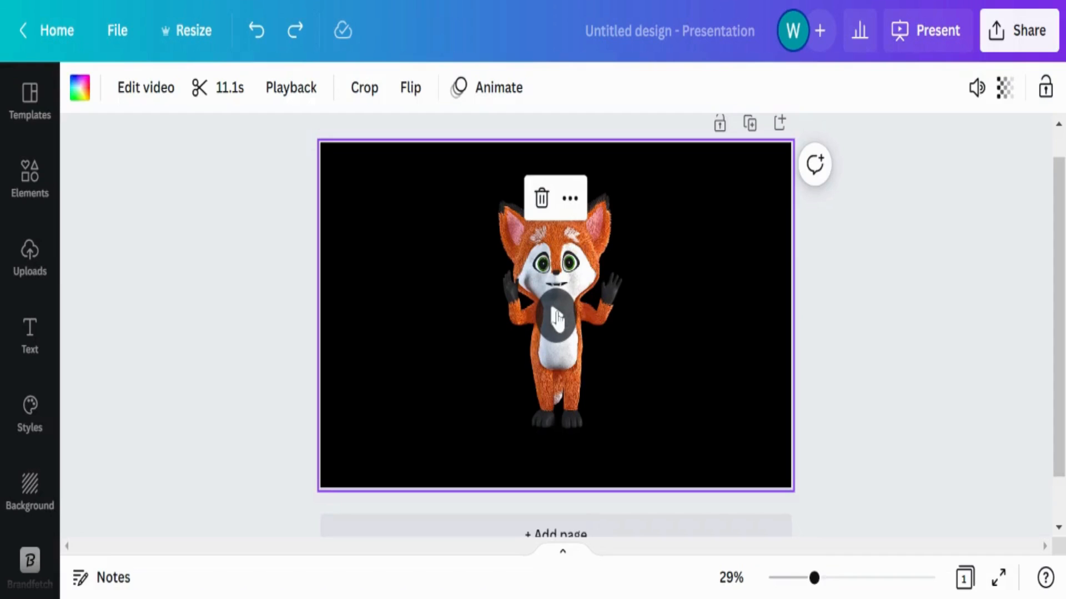
Preview the dancing fox video, remove its background with Background Remover, and present the design in Standard mode
click(557, 316)
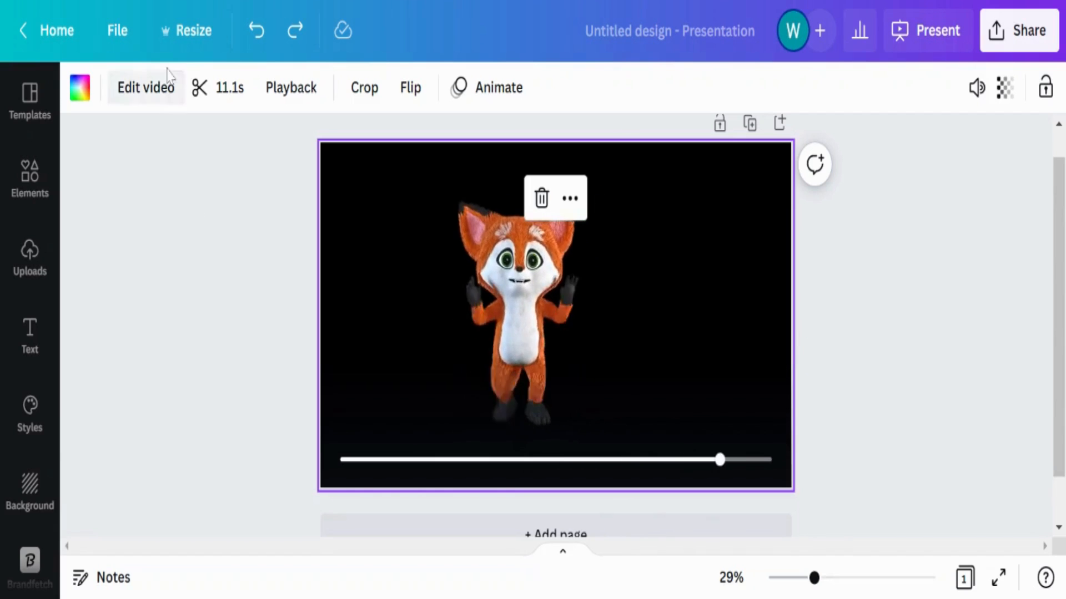
click(555, 314)
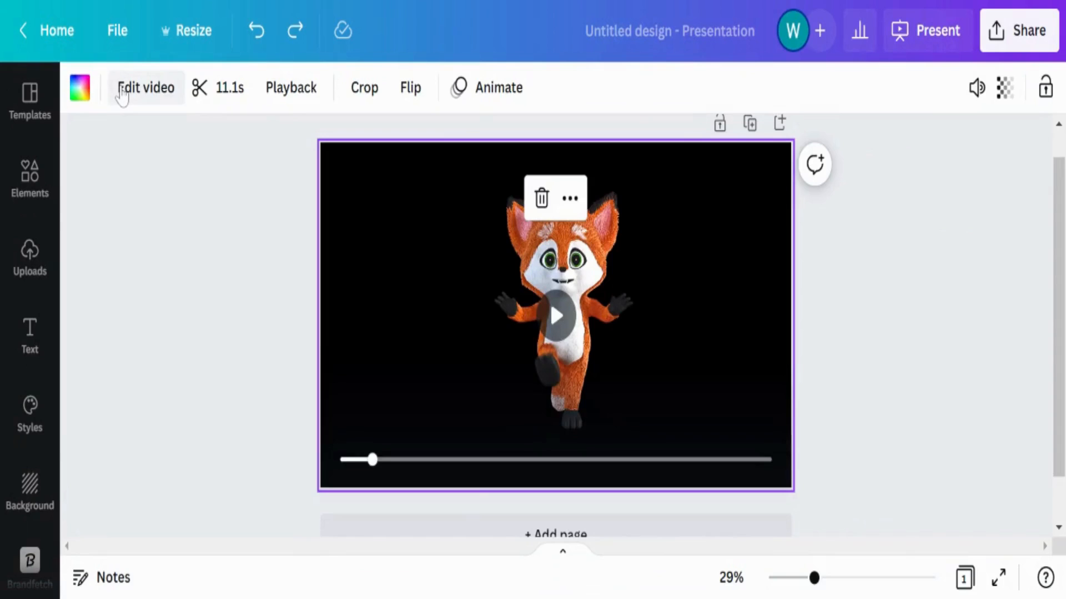
click(122, 93)
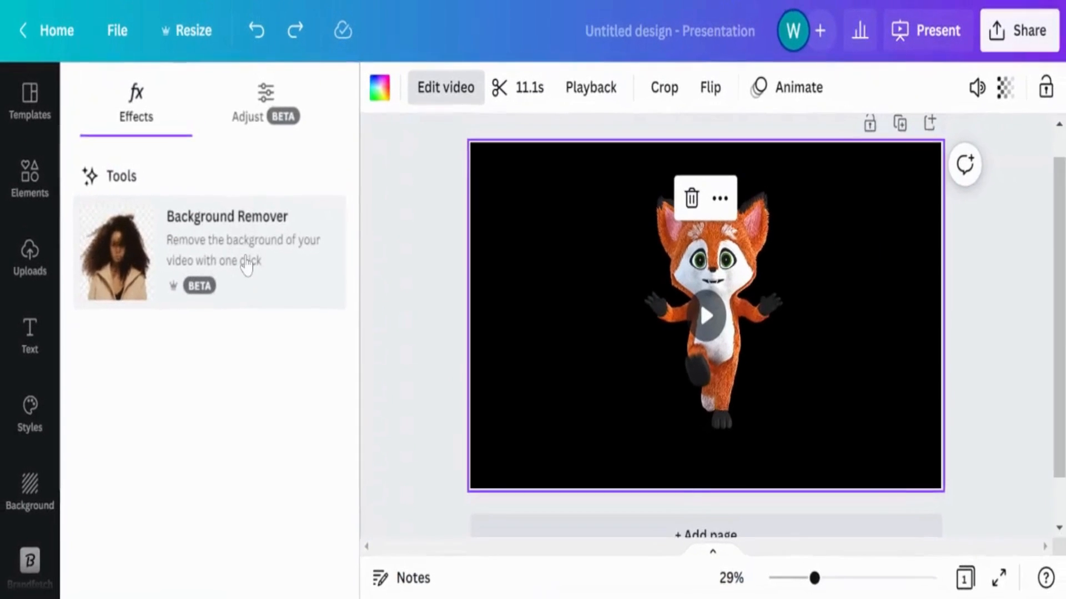
click(247, 263)
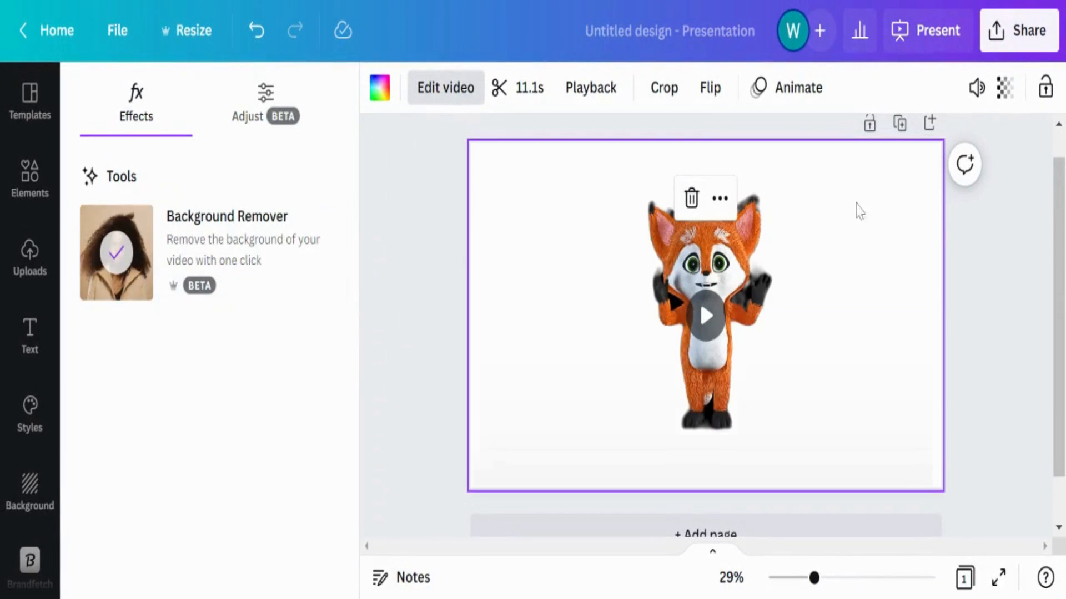
click(921, 42)
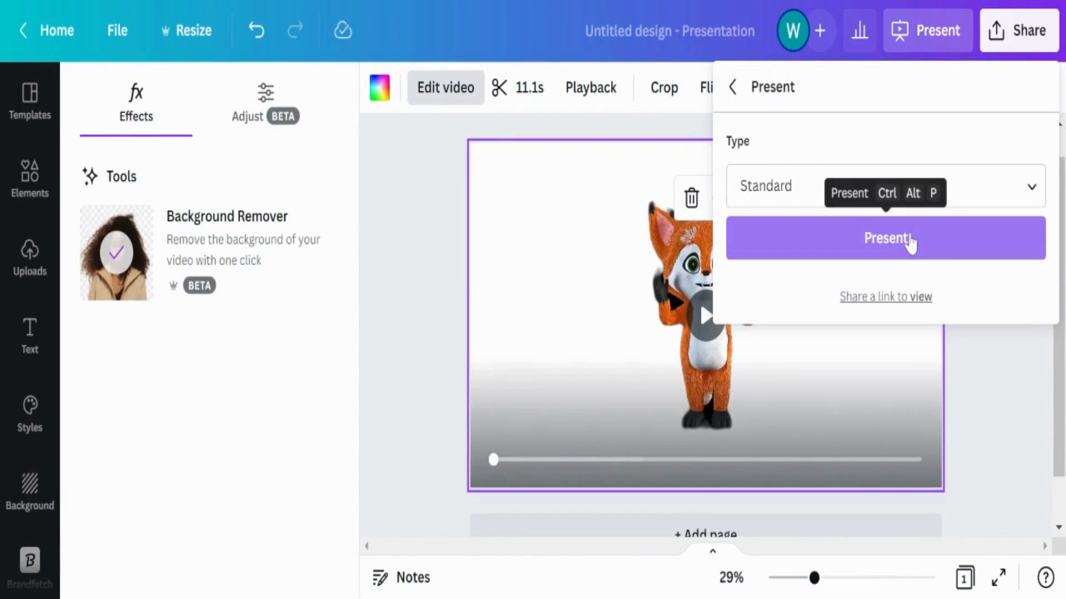
click(911, 242)
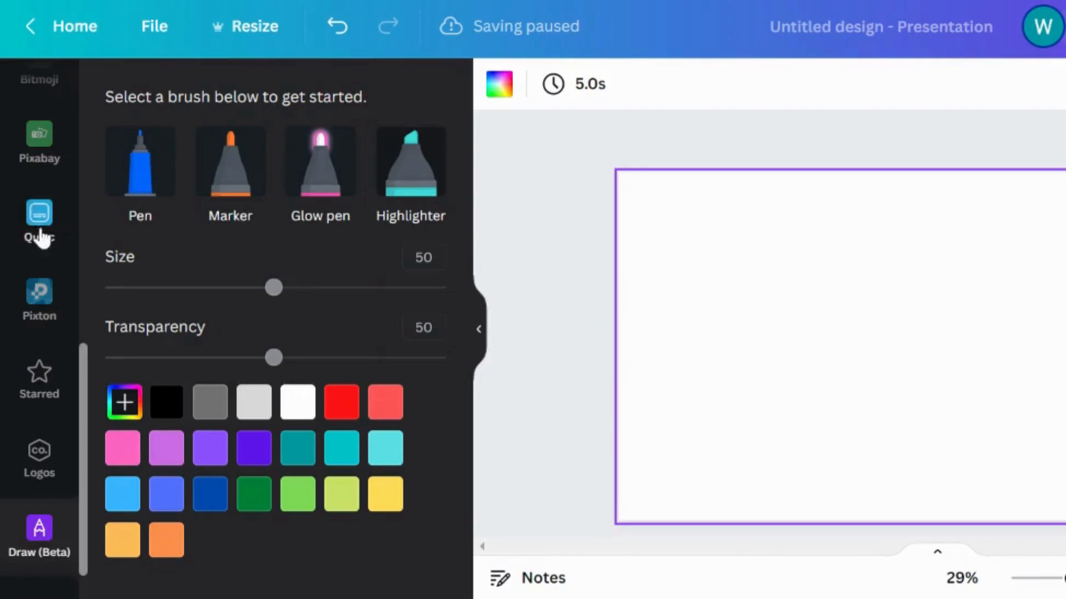
Browse the available apps and open Draw (Beta) for the blank presentation page
scroll(36, 238, up, 5)
click(49, 109)
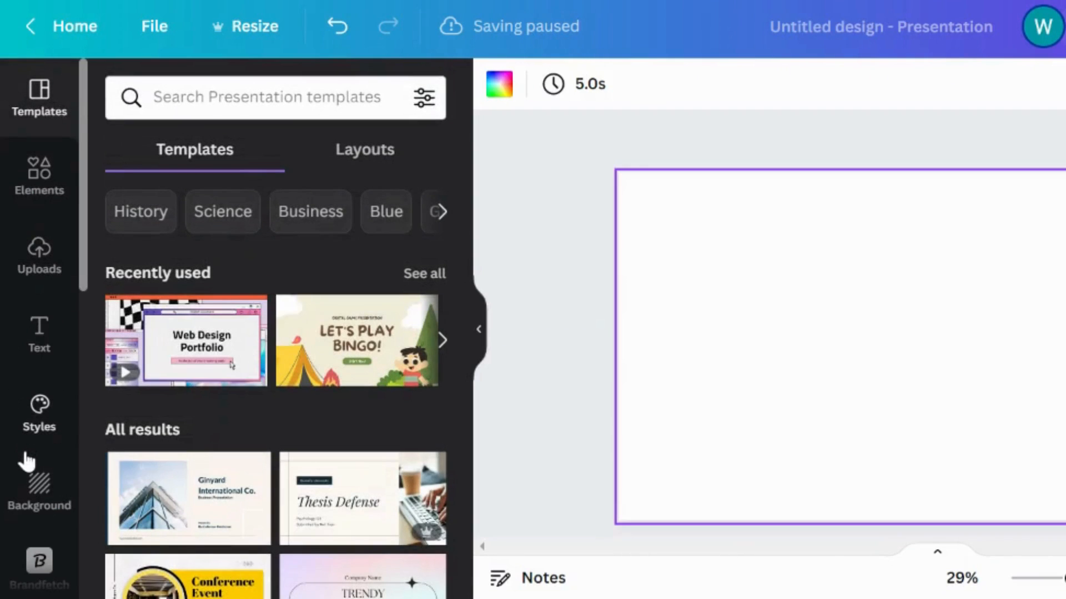
scroll(26, 461, down, 10)
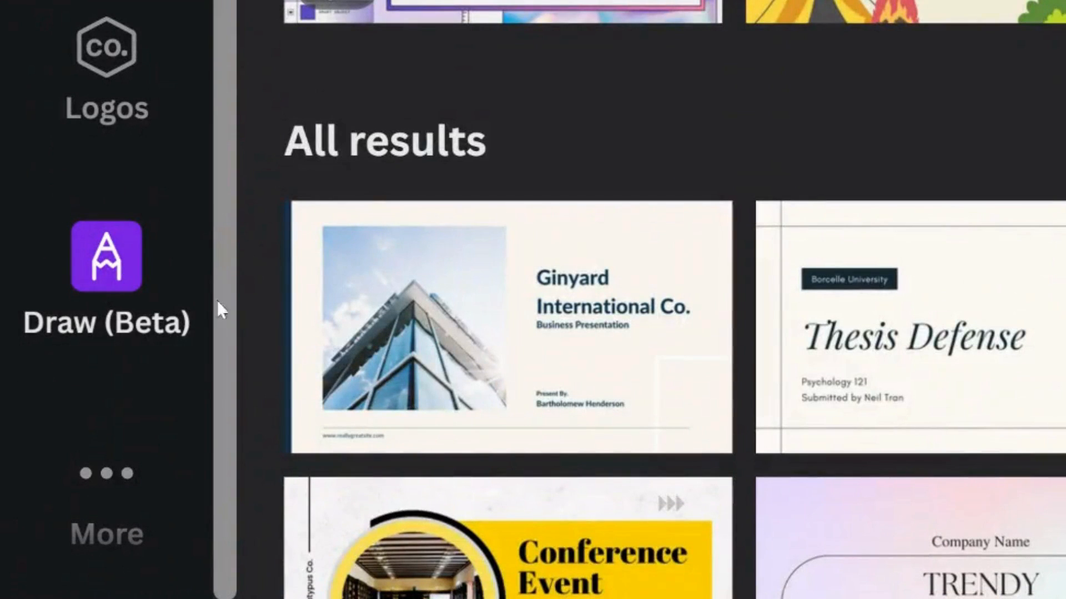
click(160, 302)
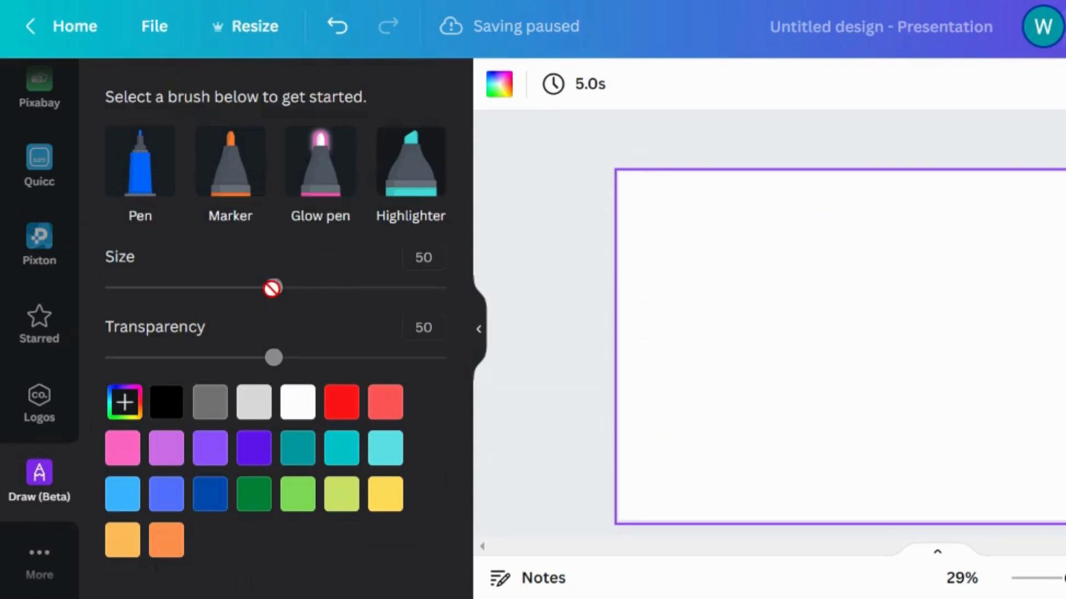
Draw a pink heart on the page using the Pen brush at size 19
click(135, 198)
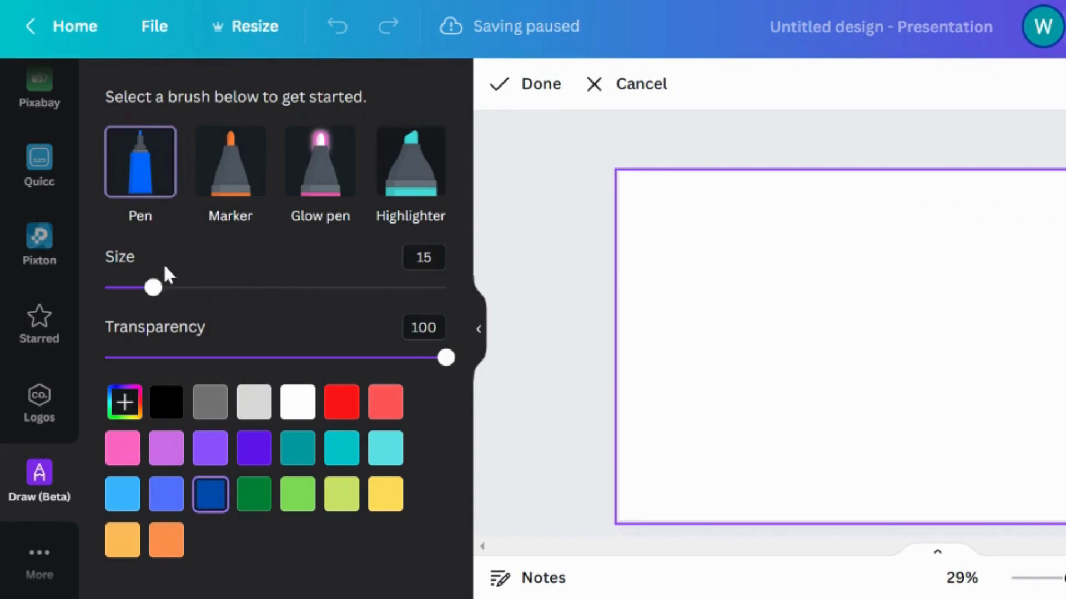
drag(153, 297, 167, 297)
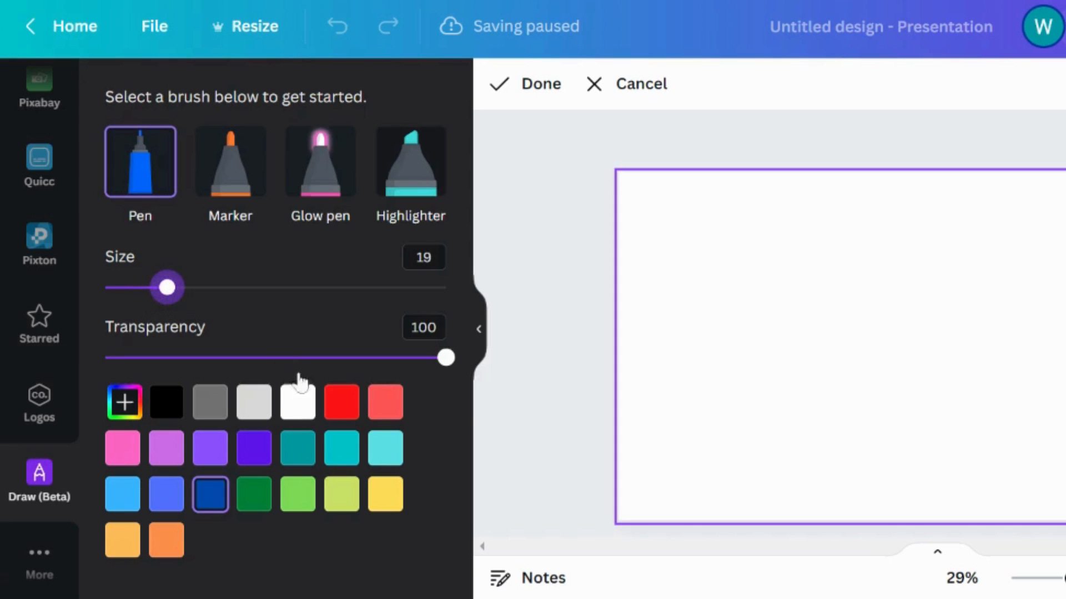
click(128, 458)
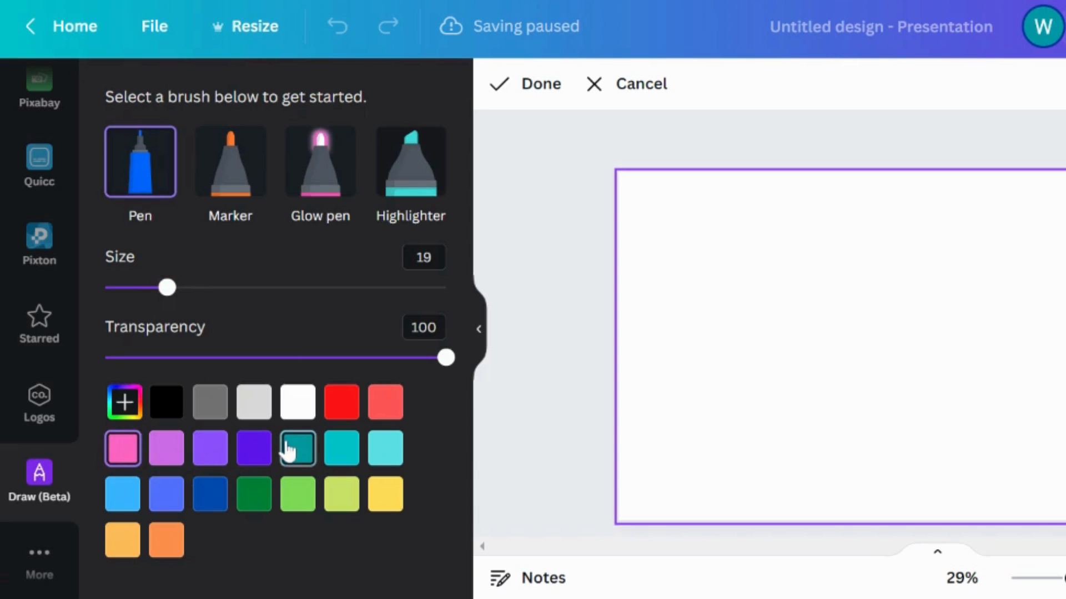
mouse_move(861, 450)
mouse_down()
mouse_move(752, 381)
mouse_move(777, 282)
mouse_move(848, 316)
mouse_move(850, 246)
mouse_move(908, 263)
mouse_move(857, 452)
mouse_up()
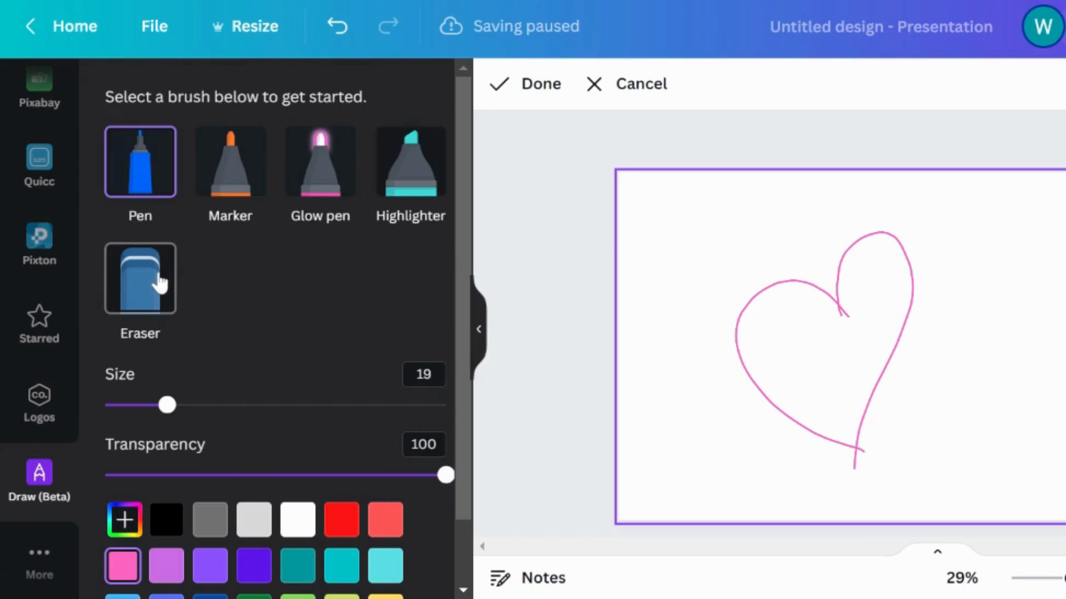
Enlarge the Eraser to its maximum size and erase the pink heart
click(148, 305)
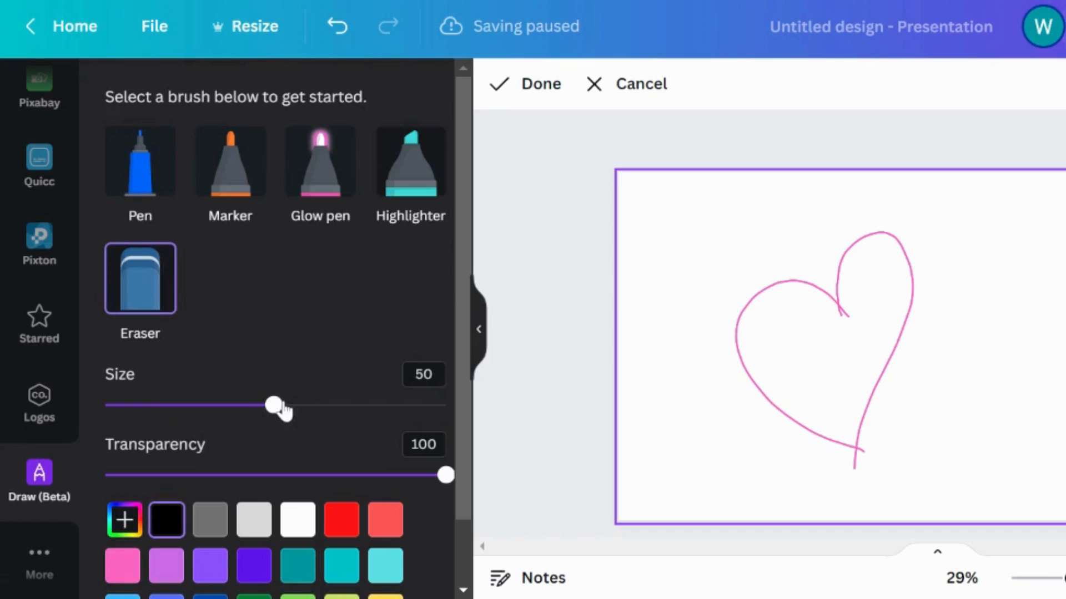
drag(280, 407, 447, 413)
mouse_move(880, 435)
mouse_down()
mouse_move(840, 437)
mouse_move(758, 379)
mouse_move(756, 314)
mouse_move(867, 270)
mouse_move(972, 283)
mouse_move(937, 367)
mouse_move(883, 410)
mouse_move(915, 312)
mouse_move(852, 298)
mouse_up()
Draw a simple tree with a trunk and rounded crown in red, using the Marker brush at size 21
click(236, 191)
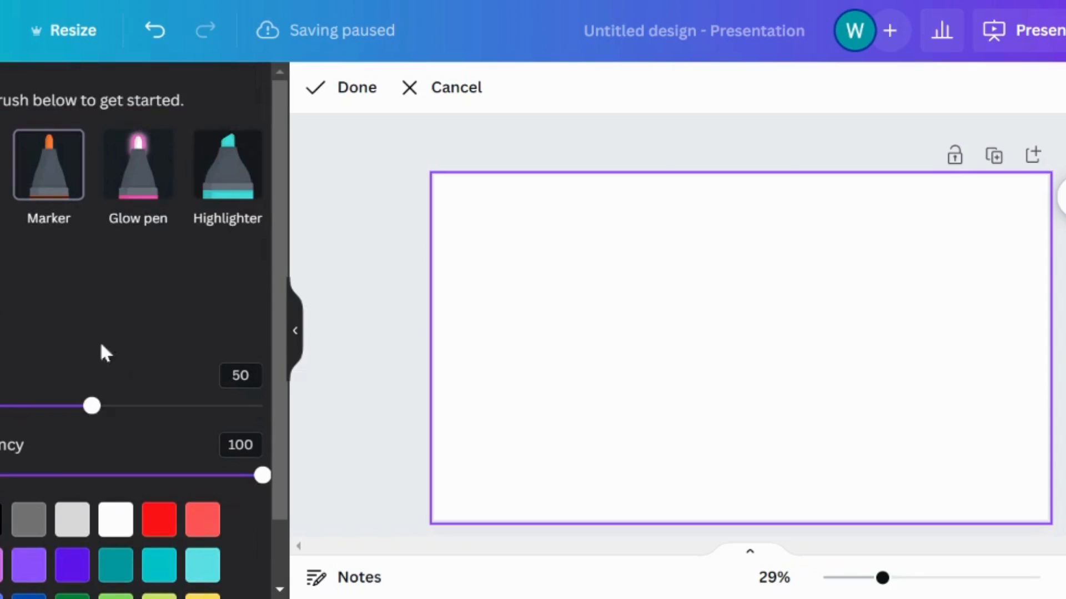
drag(92, 405, 3, 408)
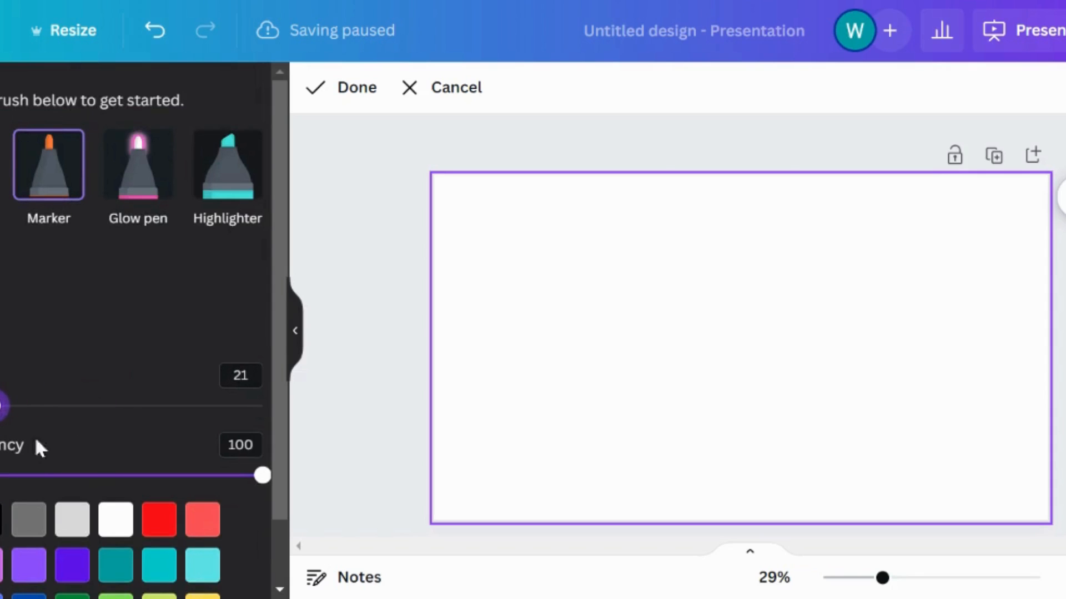
click(165, 536)
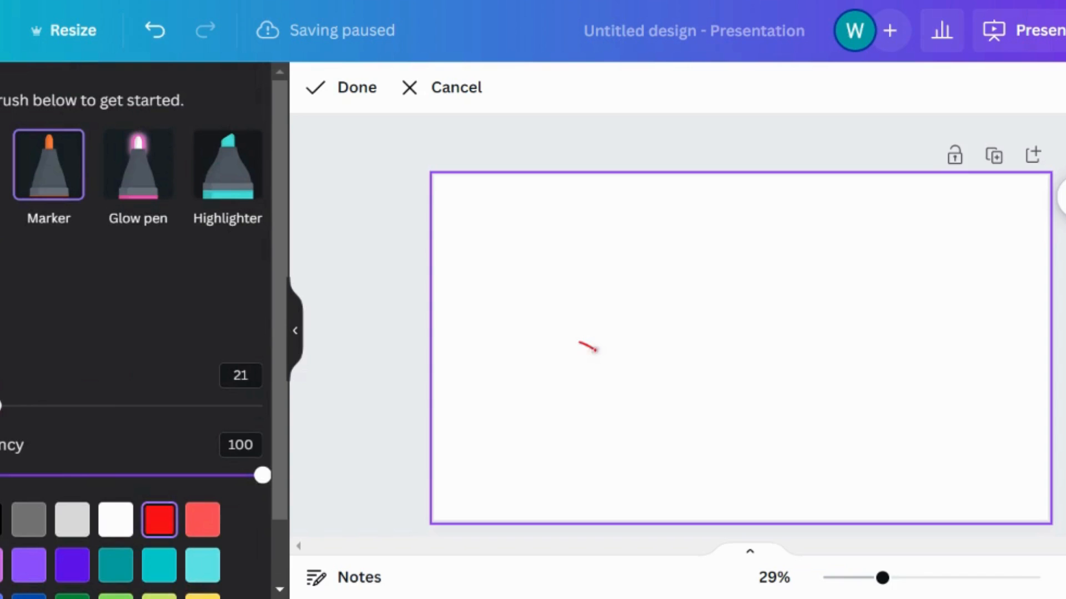
drag(595, 349, 639, 440)
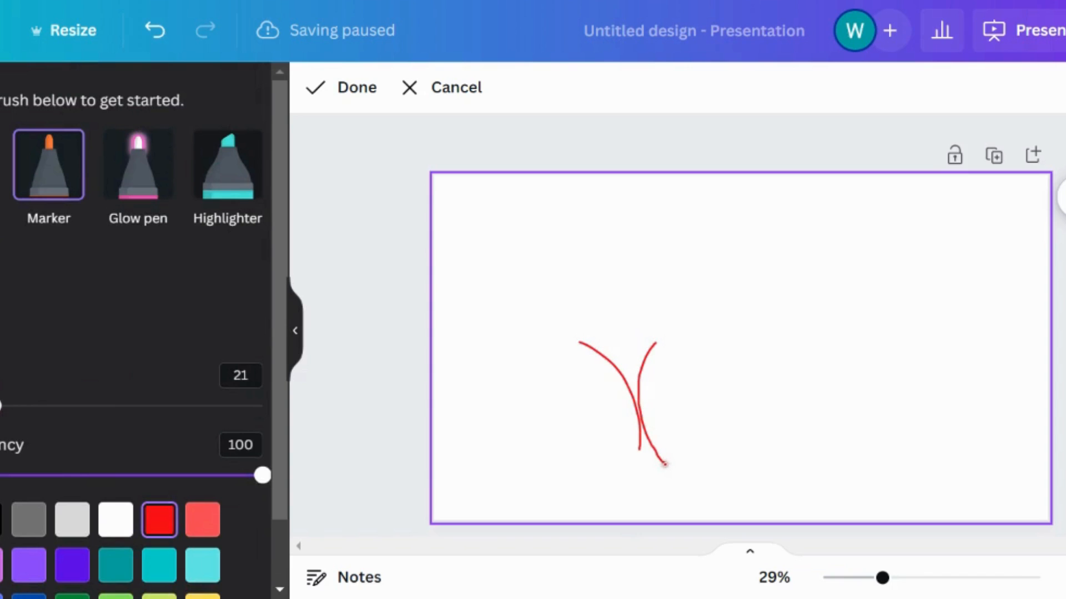
drag(553, 378, 533, 287)
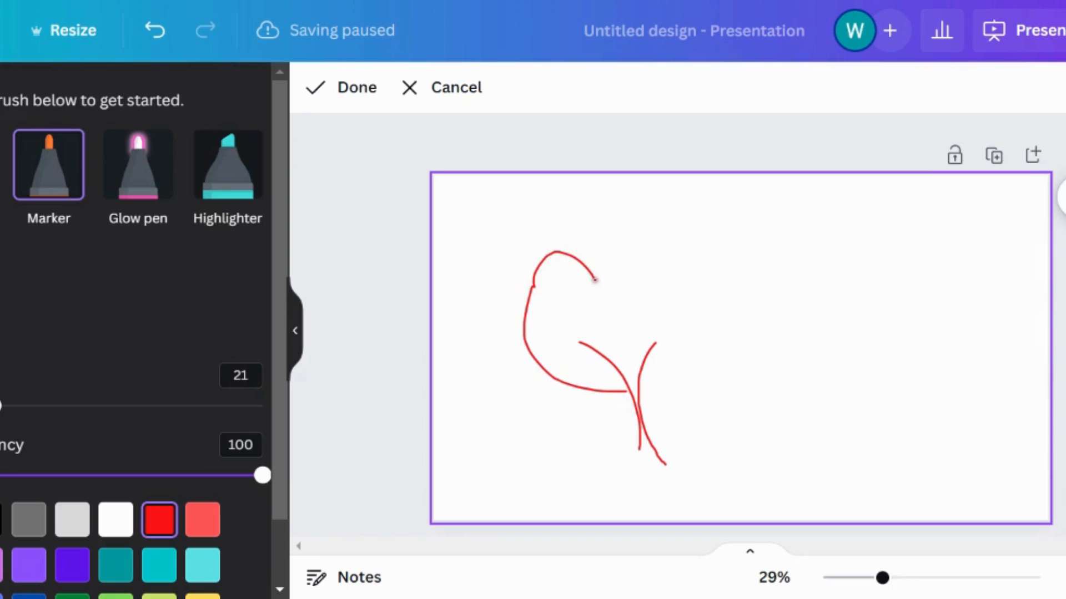
mouse_move(669, 267)
mouse_down()
mouse_move(749, 358)
mouse_move(645, 413)
mouse_move(616, 409)
mouse_up()
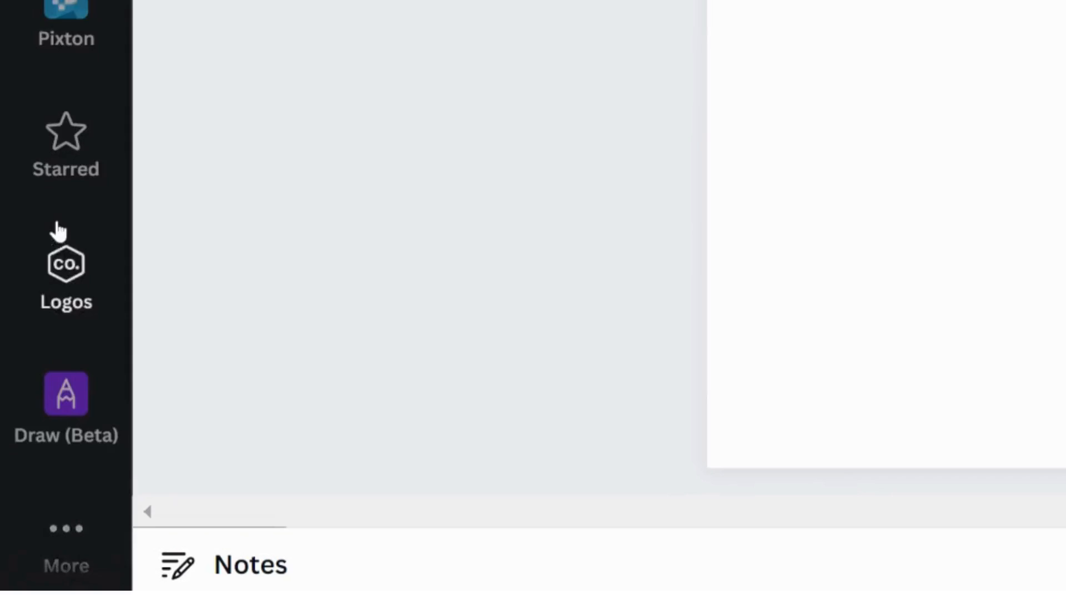
Insert the Bitmoji sticker of the girl lying in bed, enlarge it, and reposition it on the page
scroll(56, 230, up, 10)
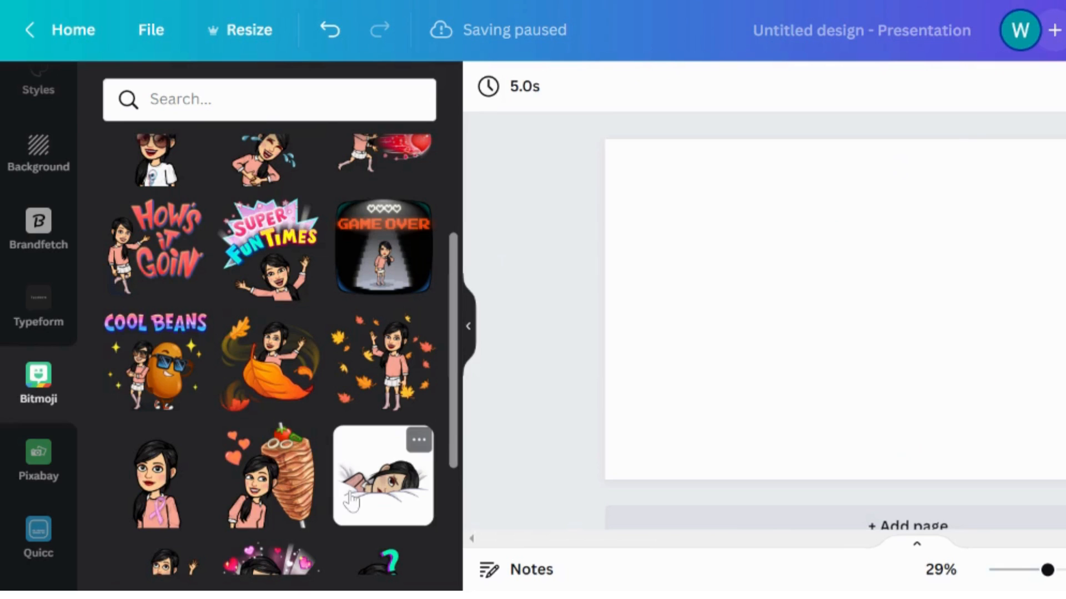
click(355, 494)
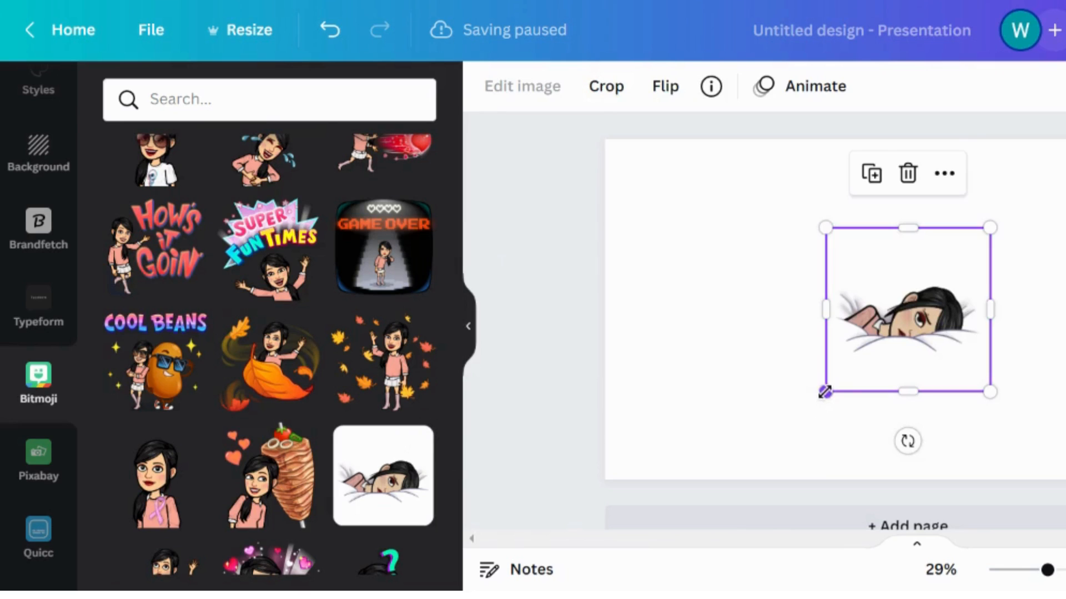
drag(825, 392, 650, 474)
drag(835, 395, 885, 371)
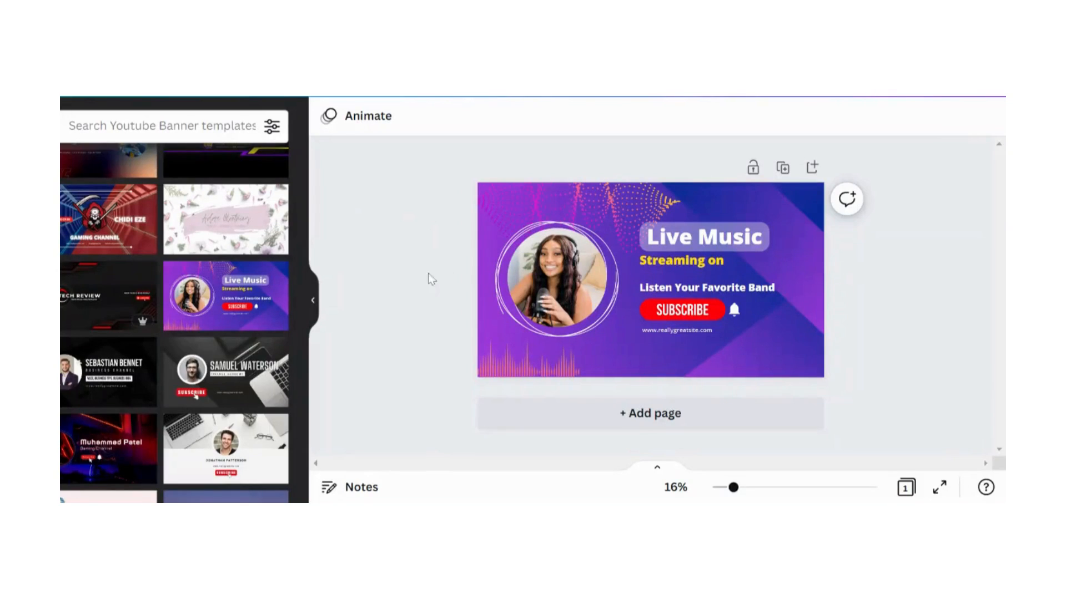
Select the dotted wave graphic, the circular portrait photo and the equalizer bars on the banner together
click(531, 206)
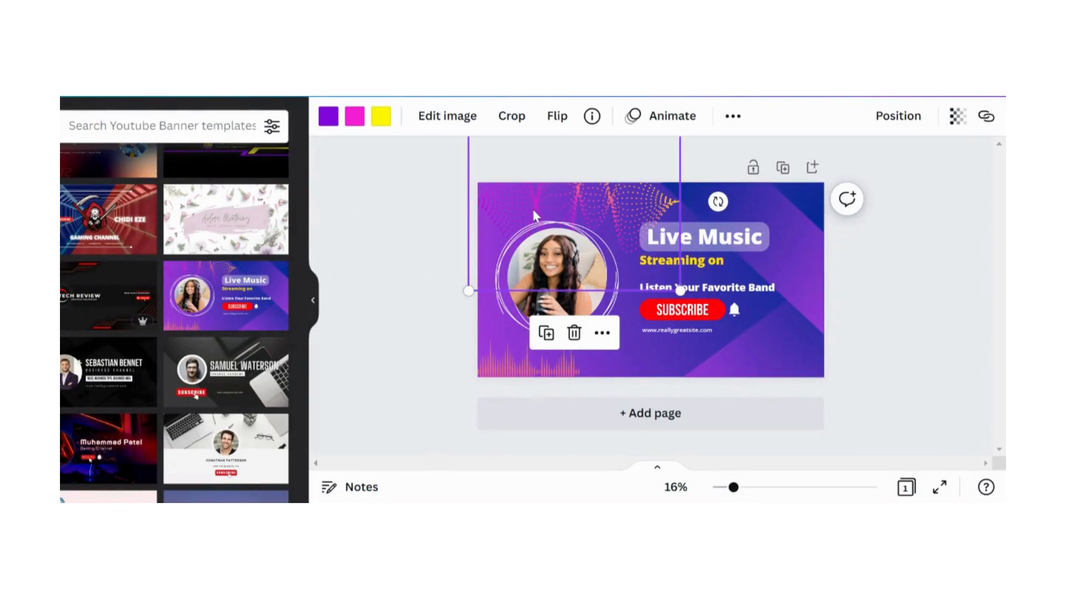
shift+click(529, 308)
shift+click(528, 321)
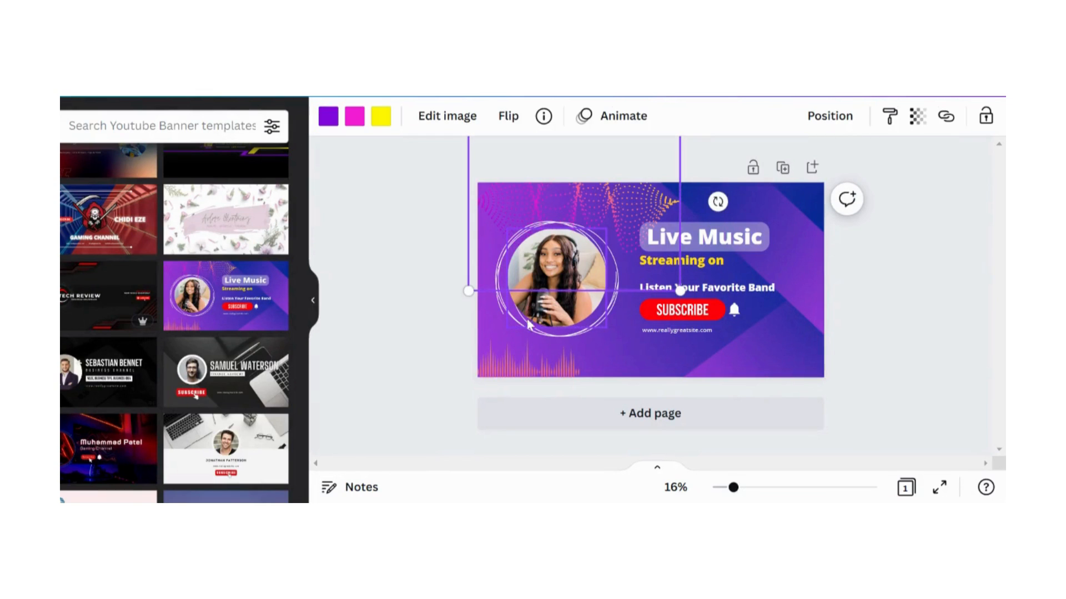
shift+click(539, 332)
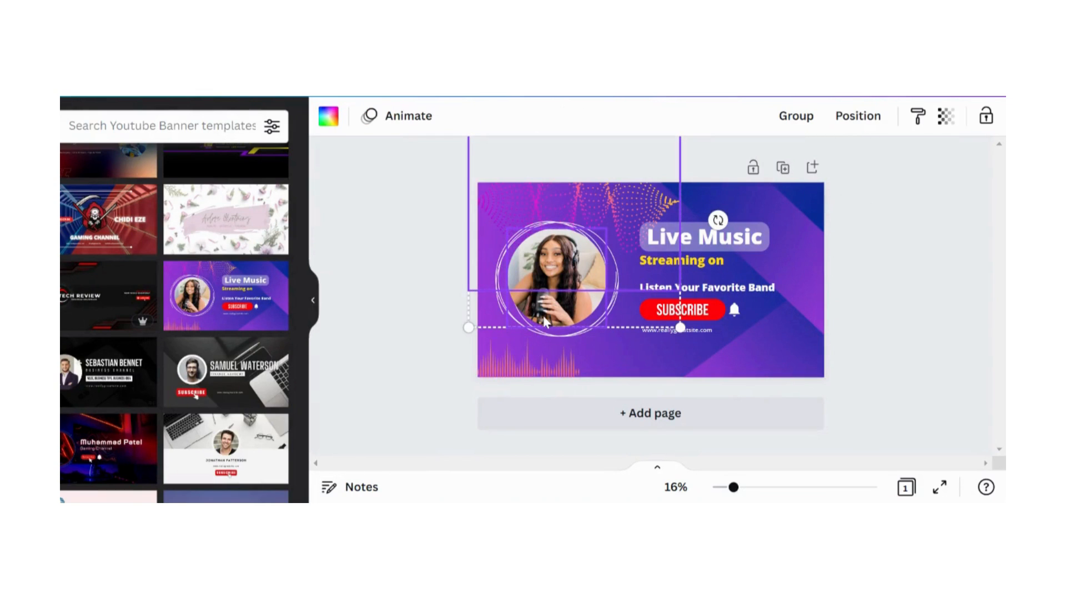
shift+click(535, 364)
Open the download options for only the selected banner elements and review the PNG settings and preview
right_click(531, 168)
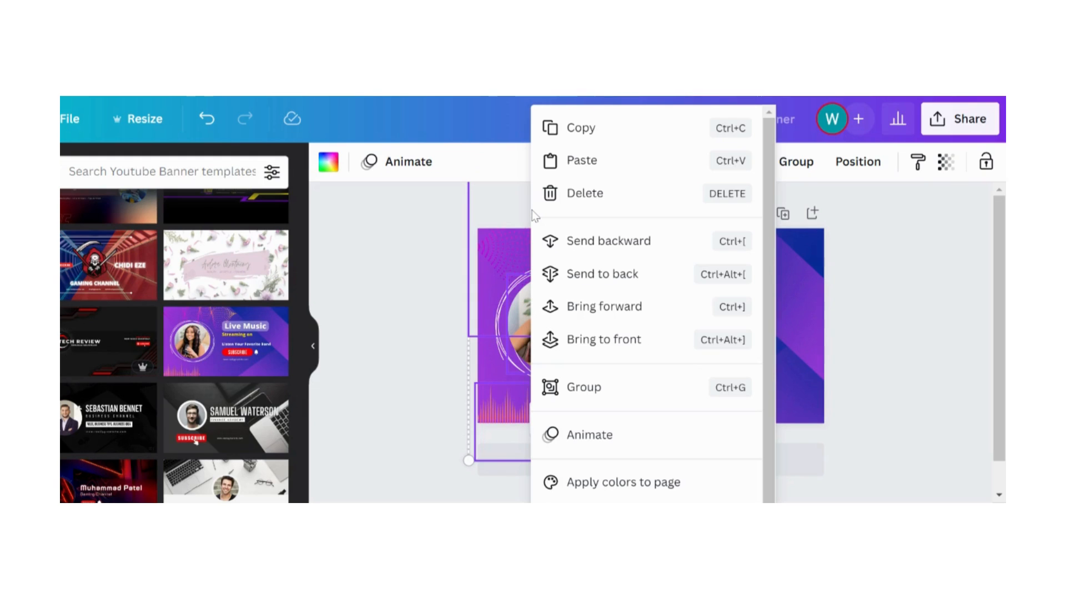
scroll(611, 458, down, 1)
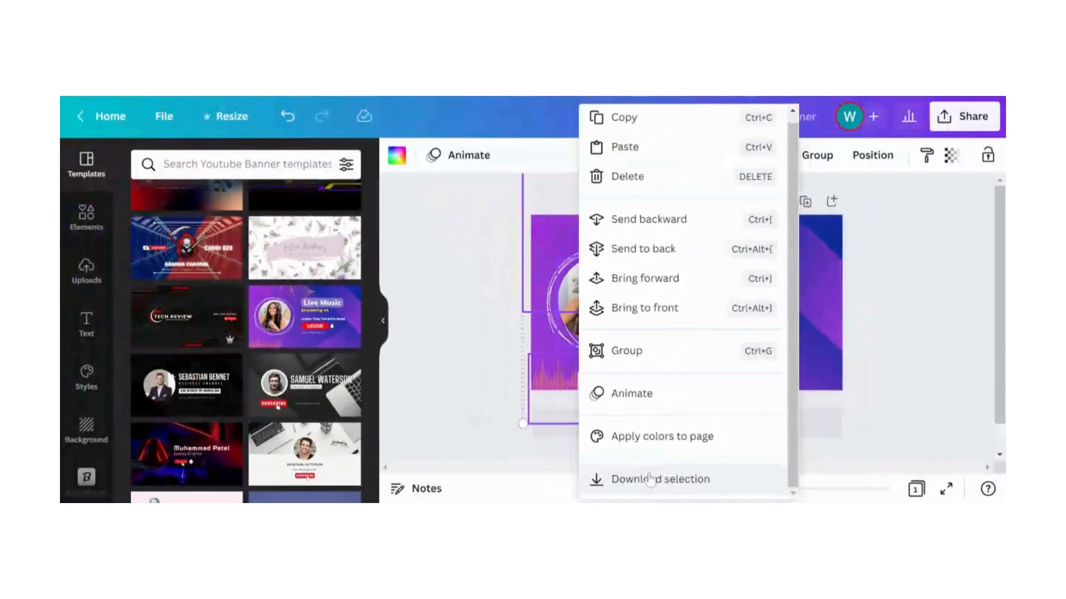
click(651, 478)
scroll(861, 361, down, 3)
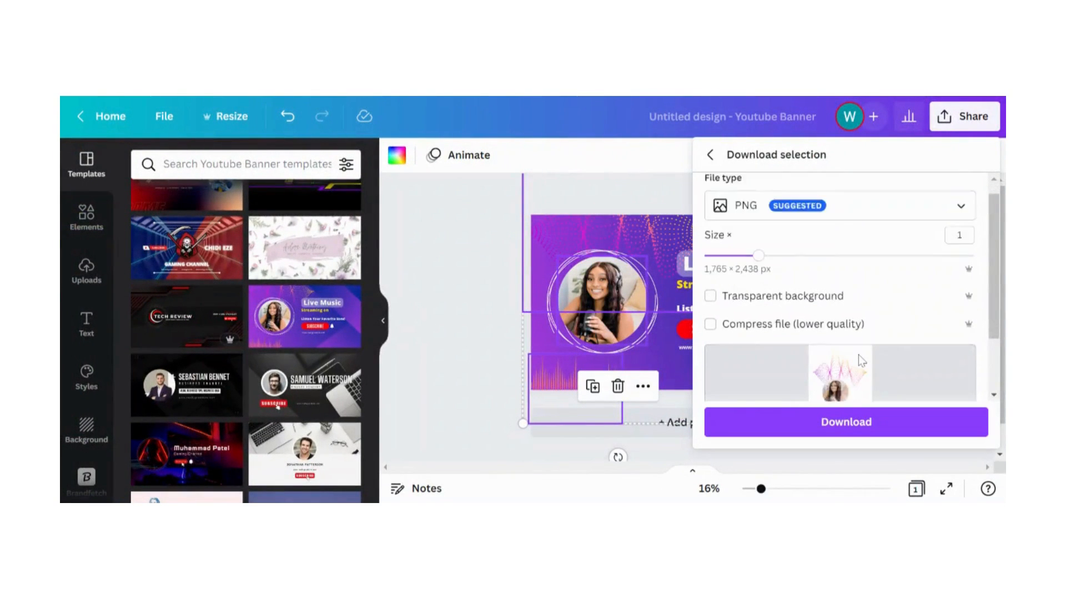
scroll(808, 262, up, 1)
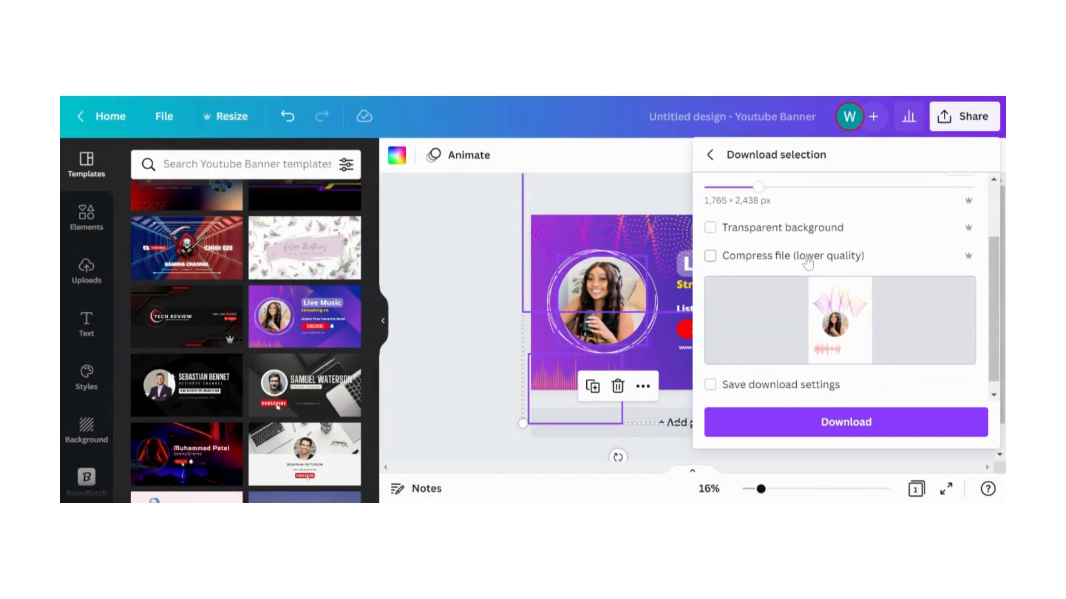
scroll(807, 262, down, 1)
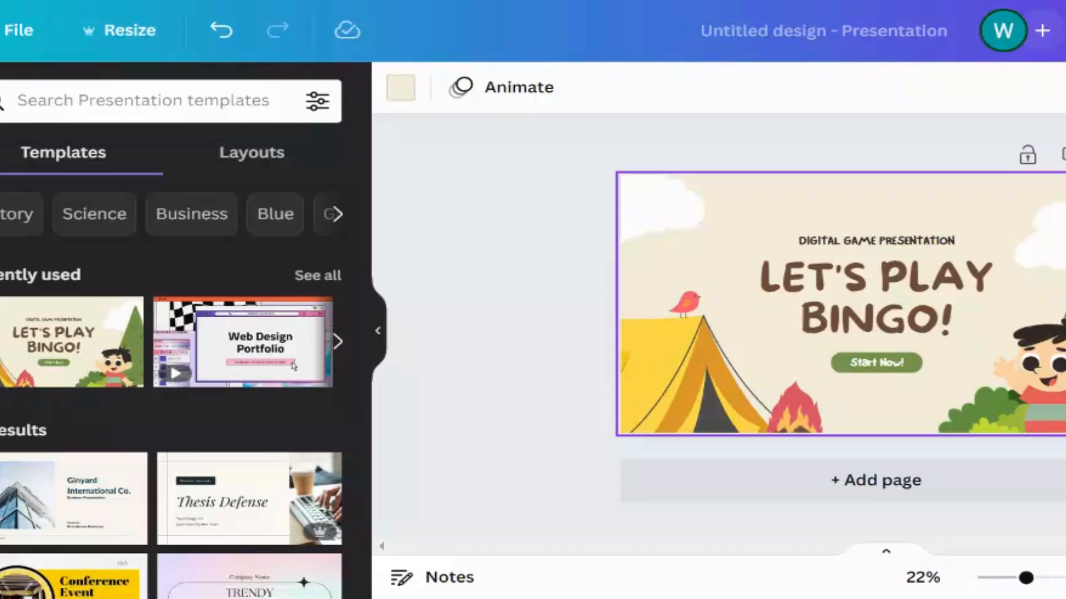
From the Let's Play Bingo template, add the numbered bingo card as page 2 and the Instructions slide as page 3
mouse_move(71, 362)
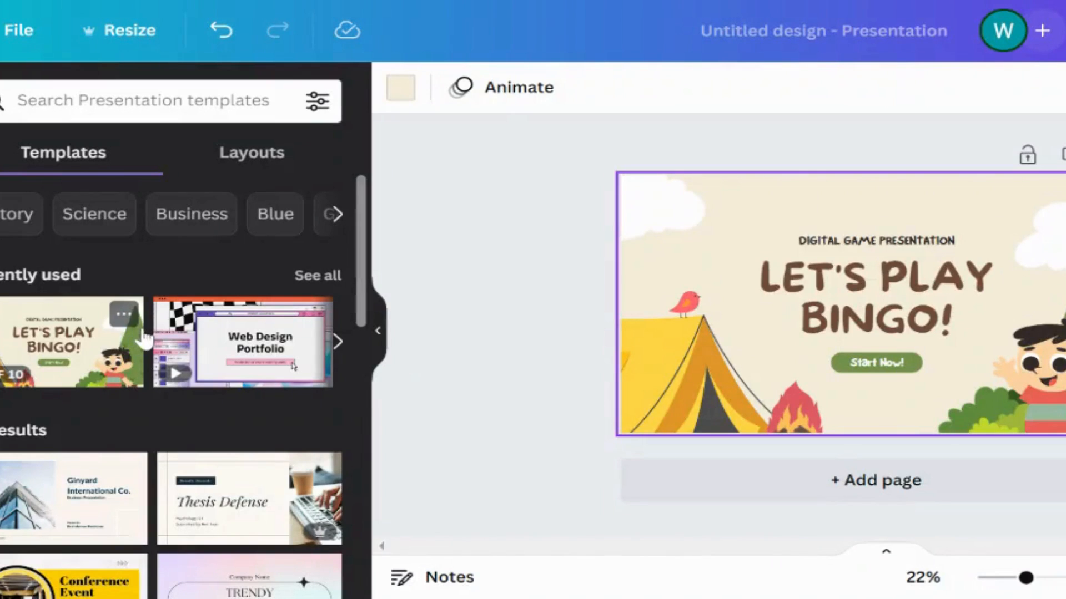
click(70, 364)
click(880, 500)
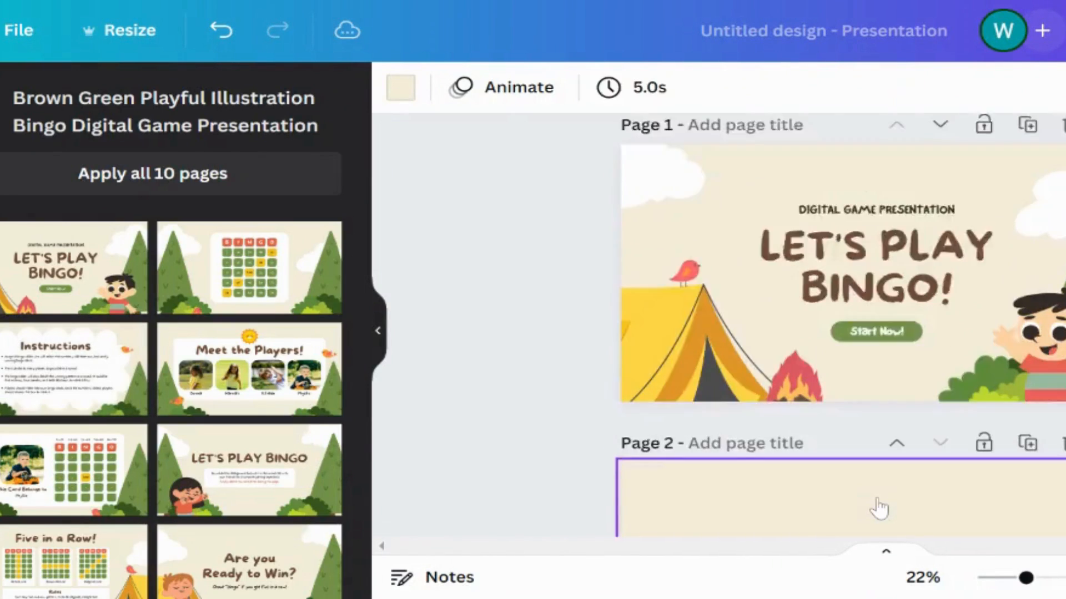
click(242, 276)
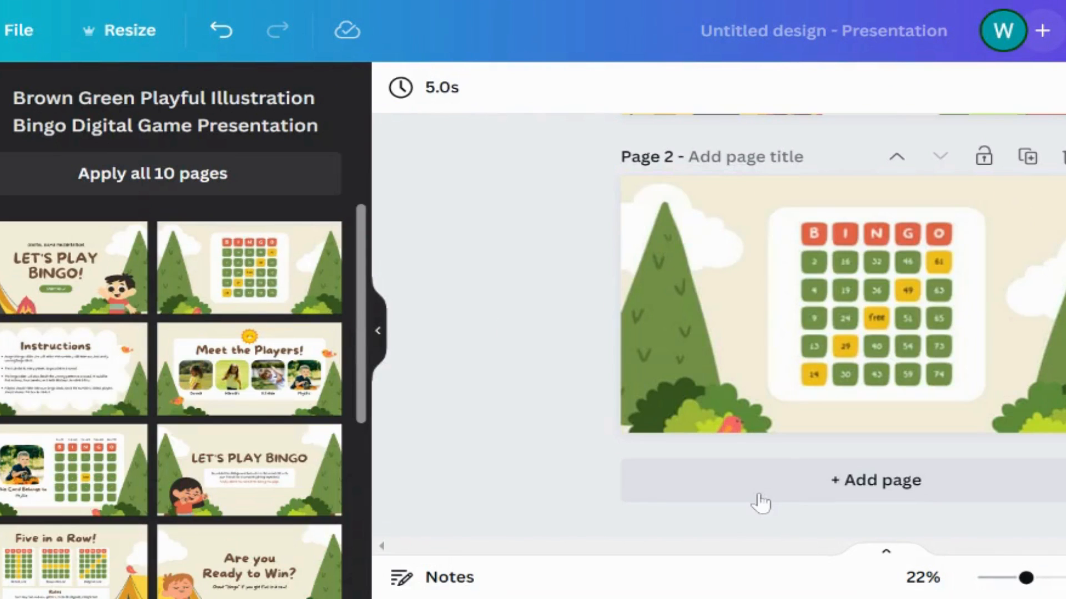
click(760, 501)
click(66, 369)
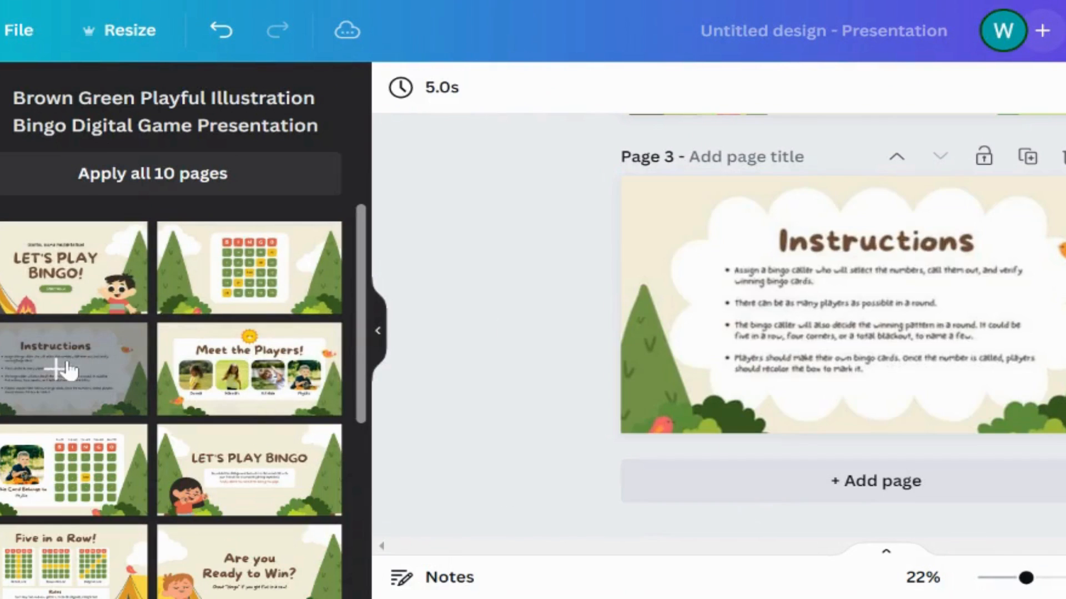
Add the Meet the Players! slide as page 4 and the "This Card Belongs to" bingo card as page 5
click(792, 501)
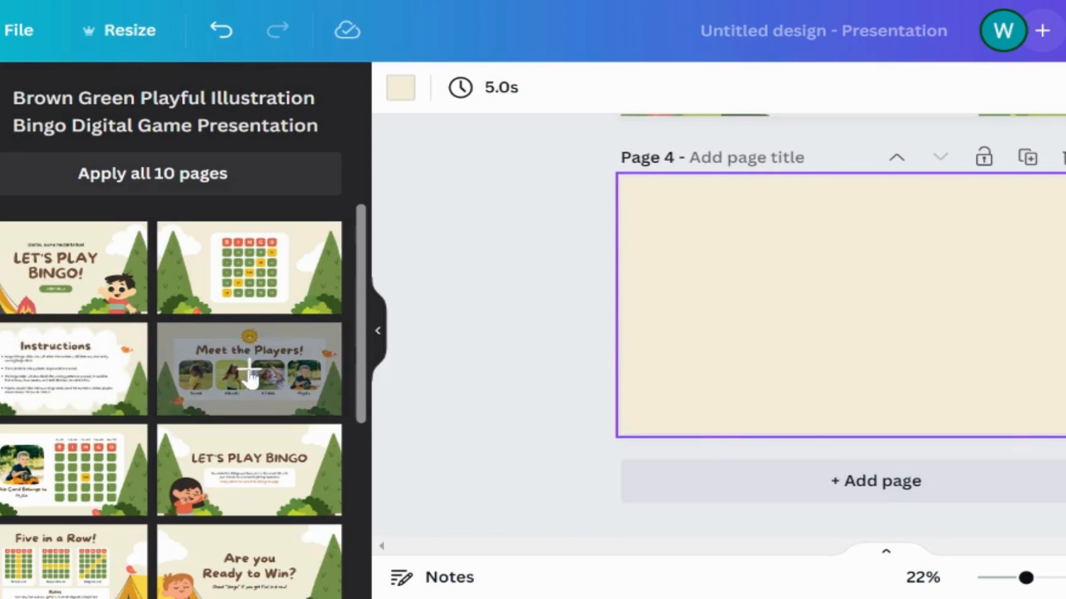
click(251, 380)
click(671, 498)
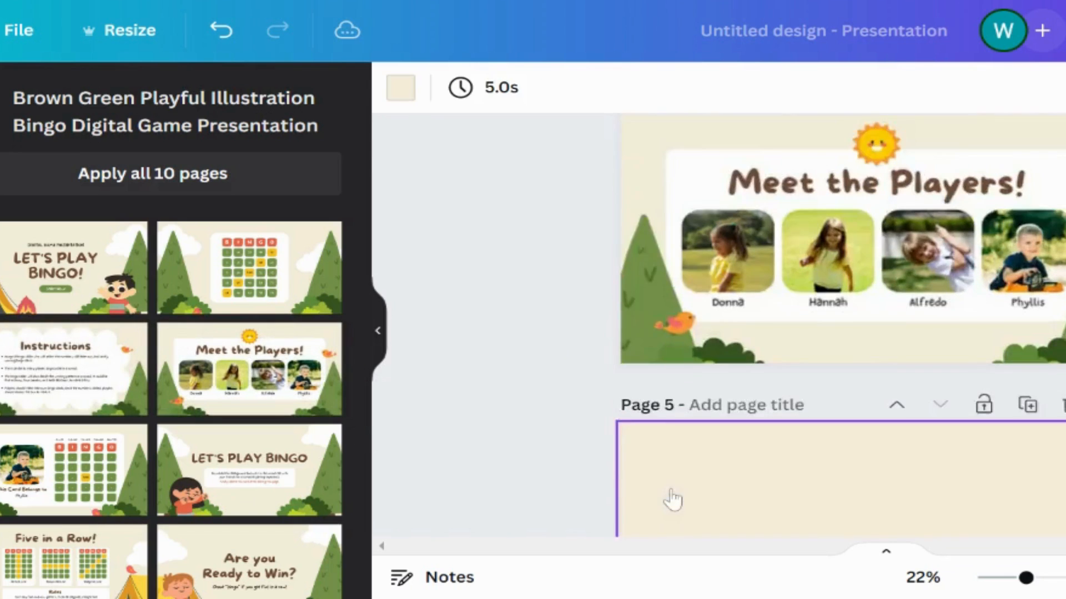
click(53, 471)
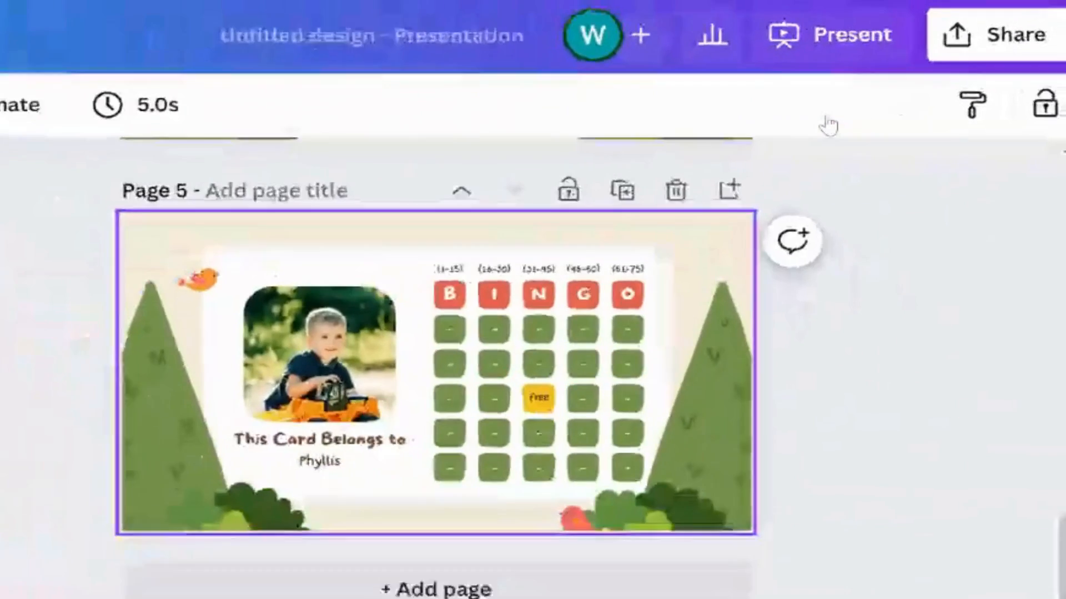
Download all 5 pages of the presentation as a Microsoft PowerPoint document
click(919, 108)
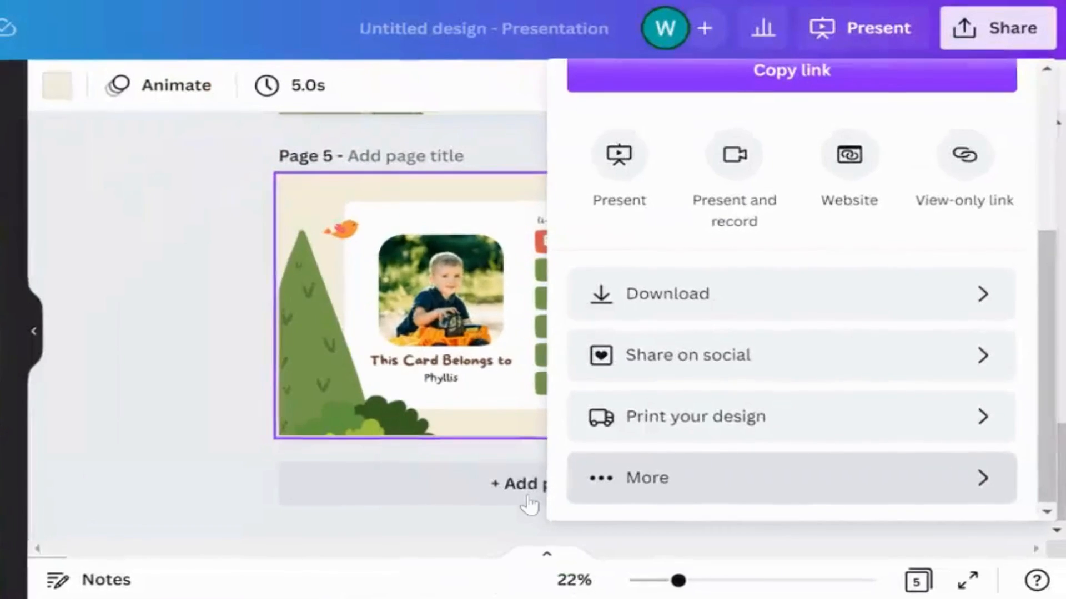
click(643, 496)
scroll(646, 483, down, 3)
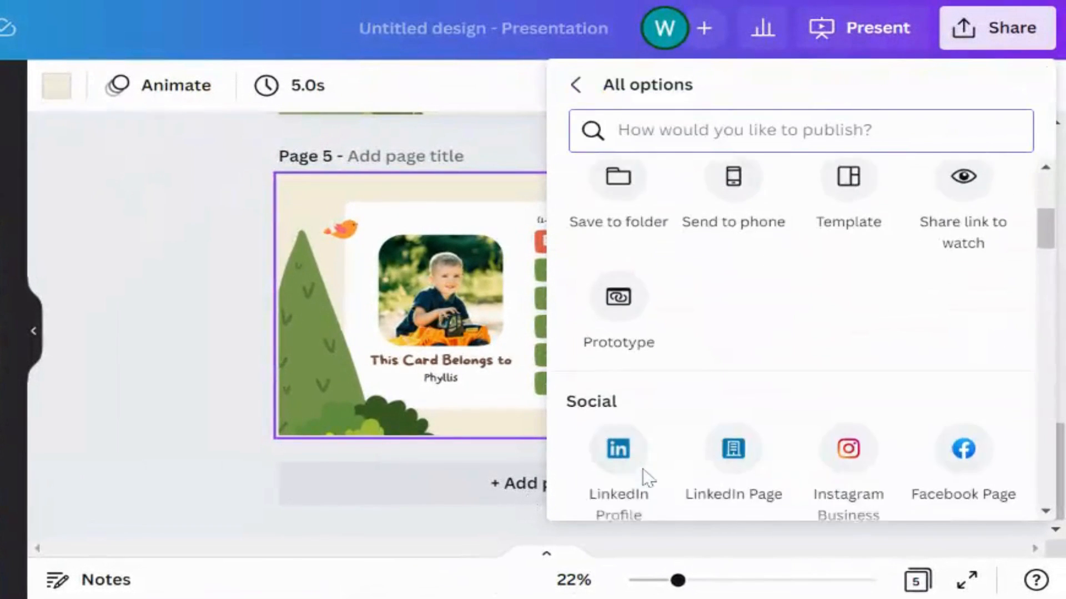
scroll(644, 477, down, 6)
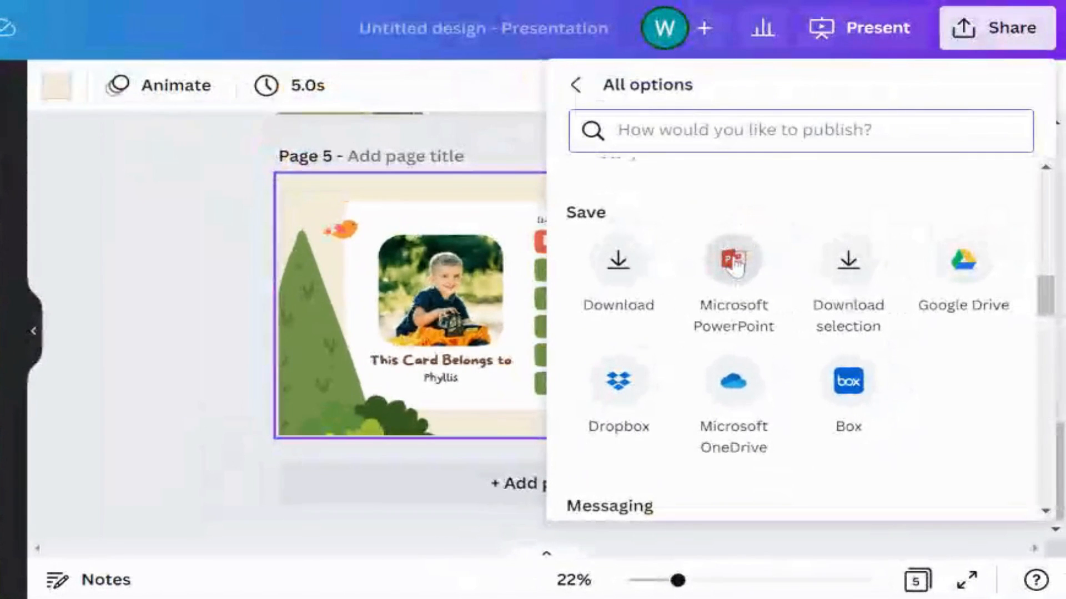
click(734, 262)
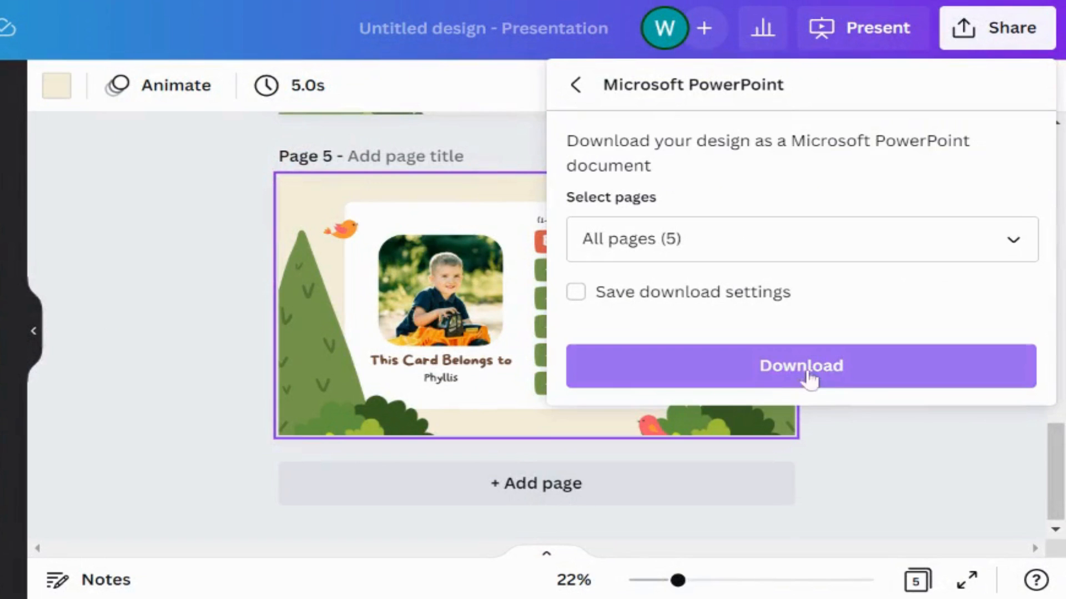
click(795, 379)
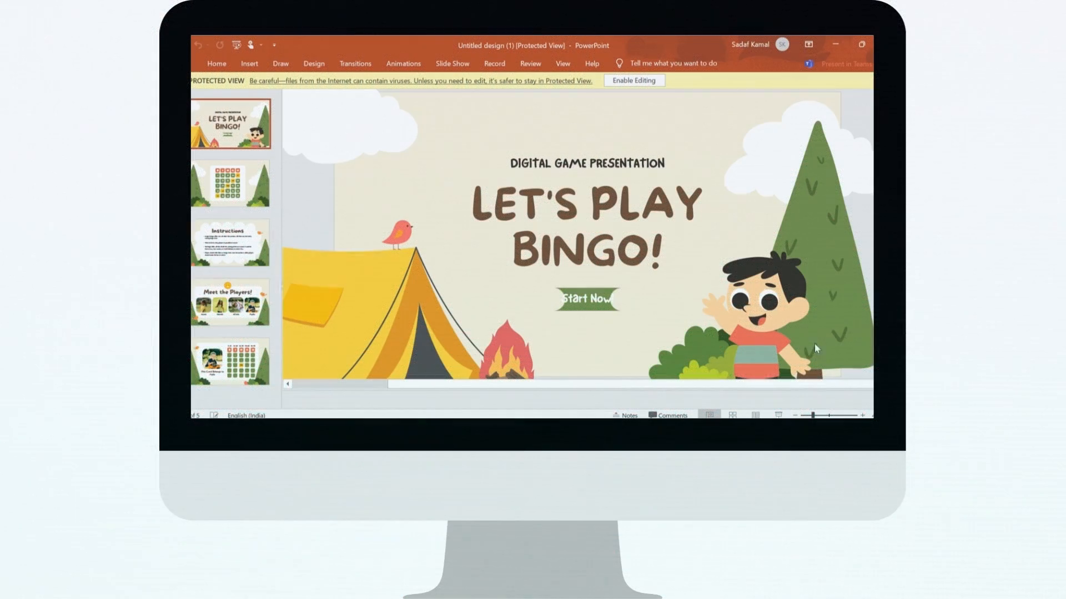
Switch to PowerPoint, enable editing of the downloaded presentation, and play its slide show through to the end
click(638, 81)
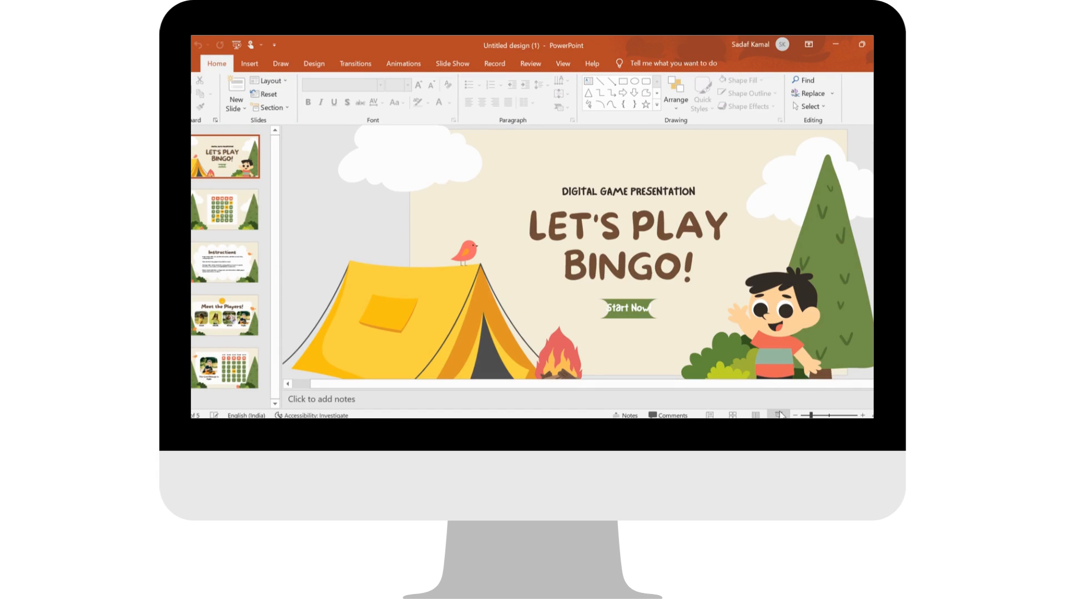
click(779, 415)
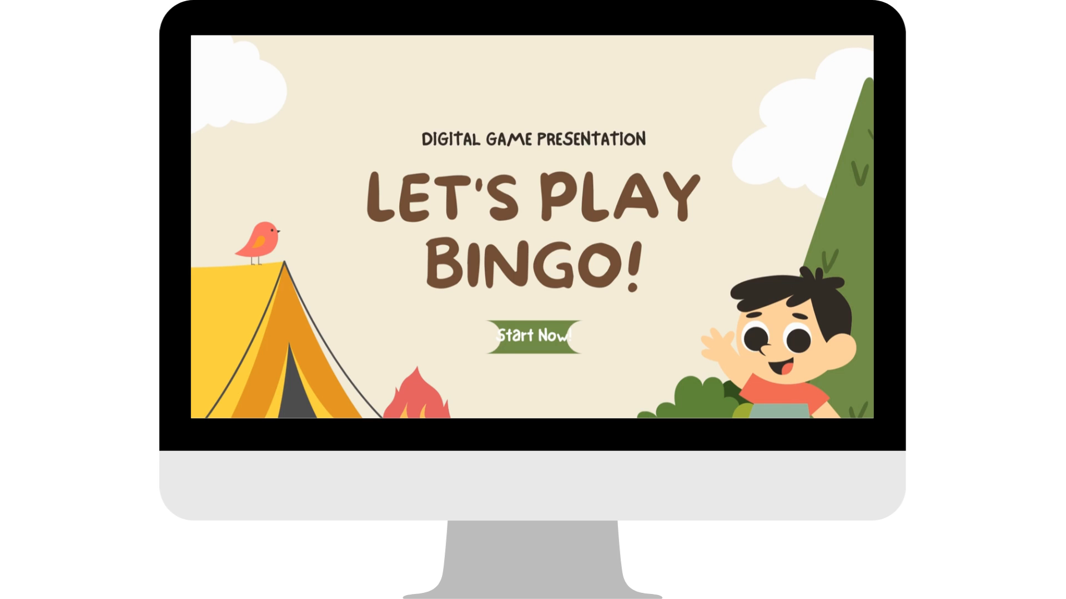
key(Right)
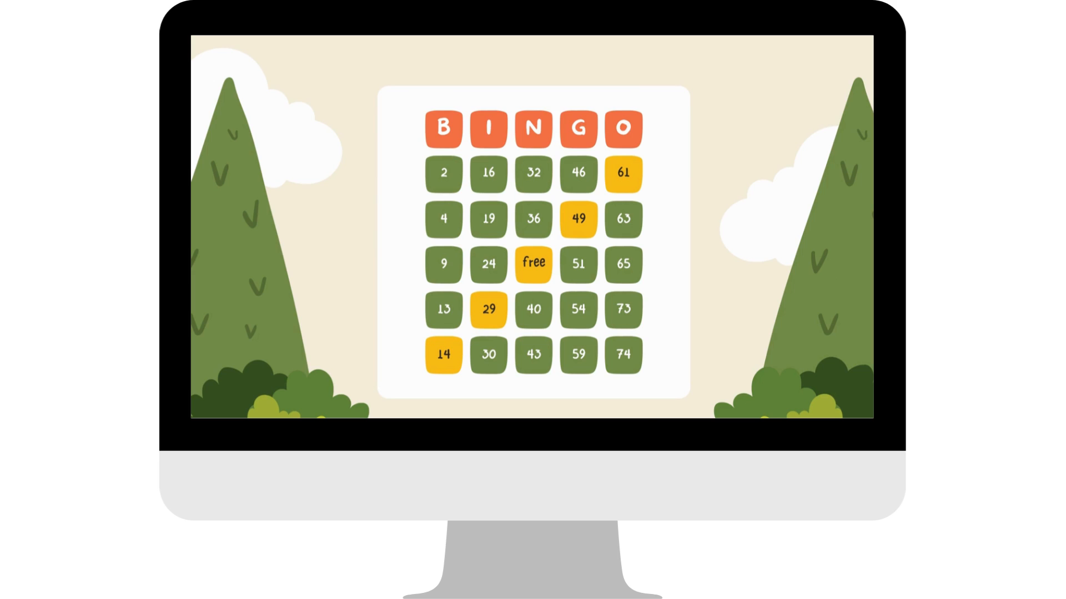
key(Right)
key(Right)
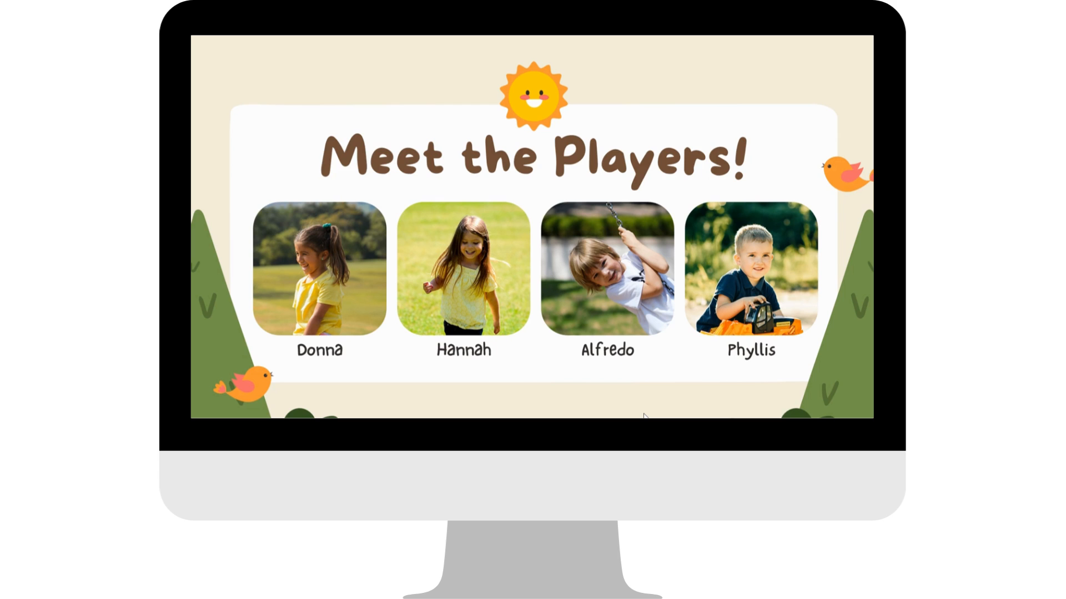
key(Right)
key(Right)
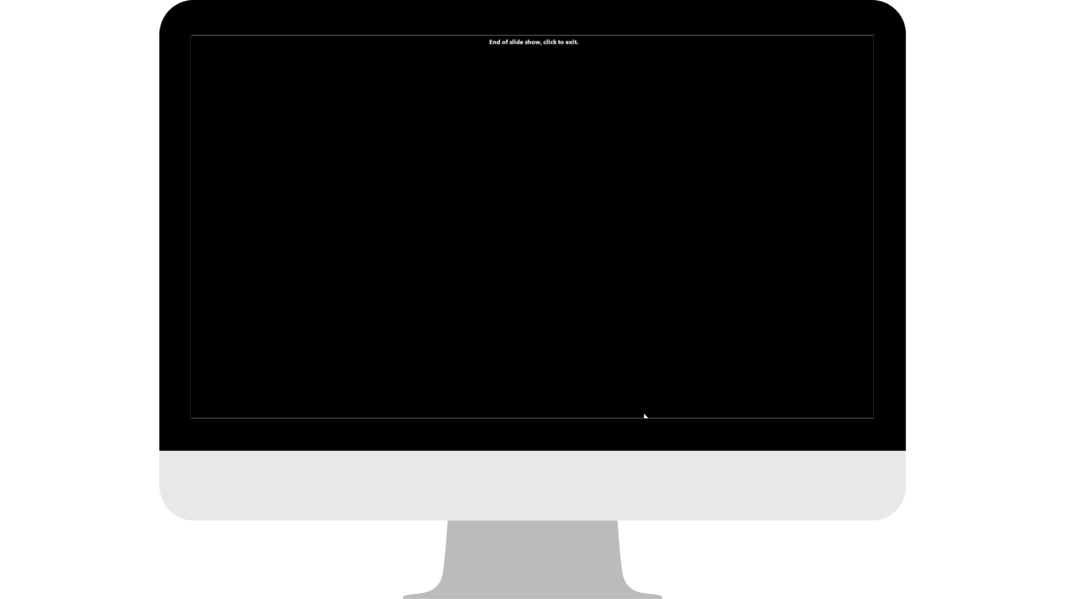